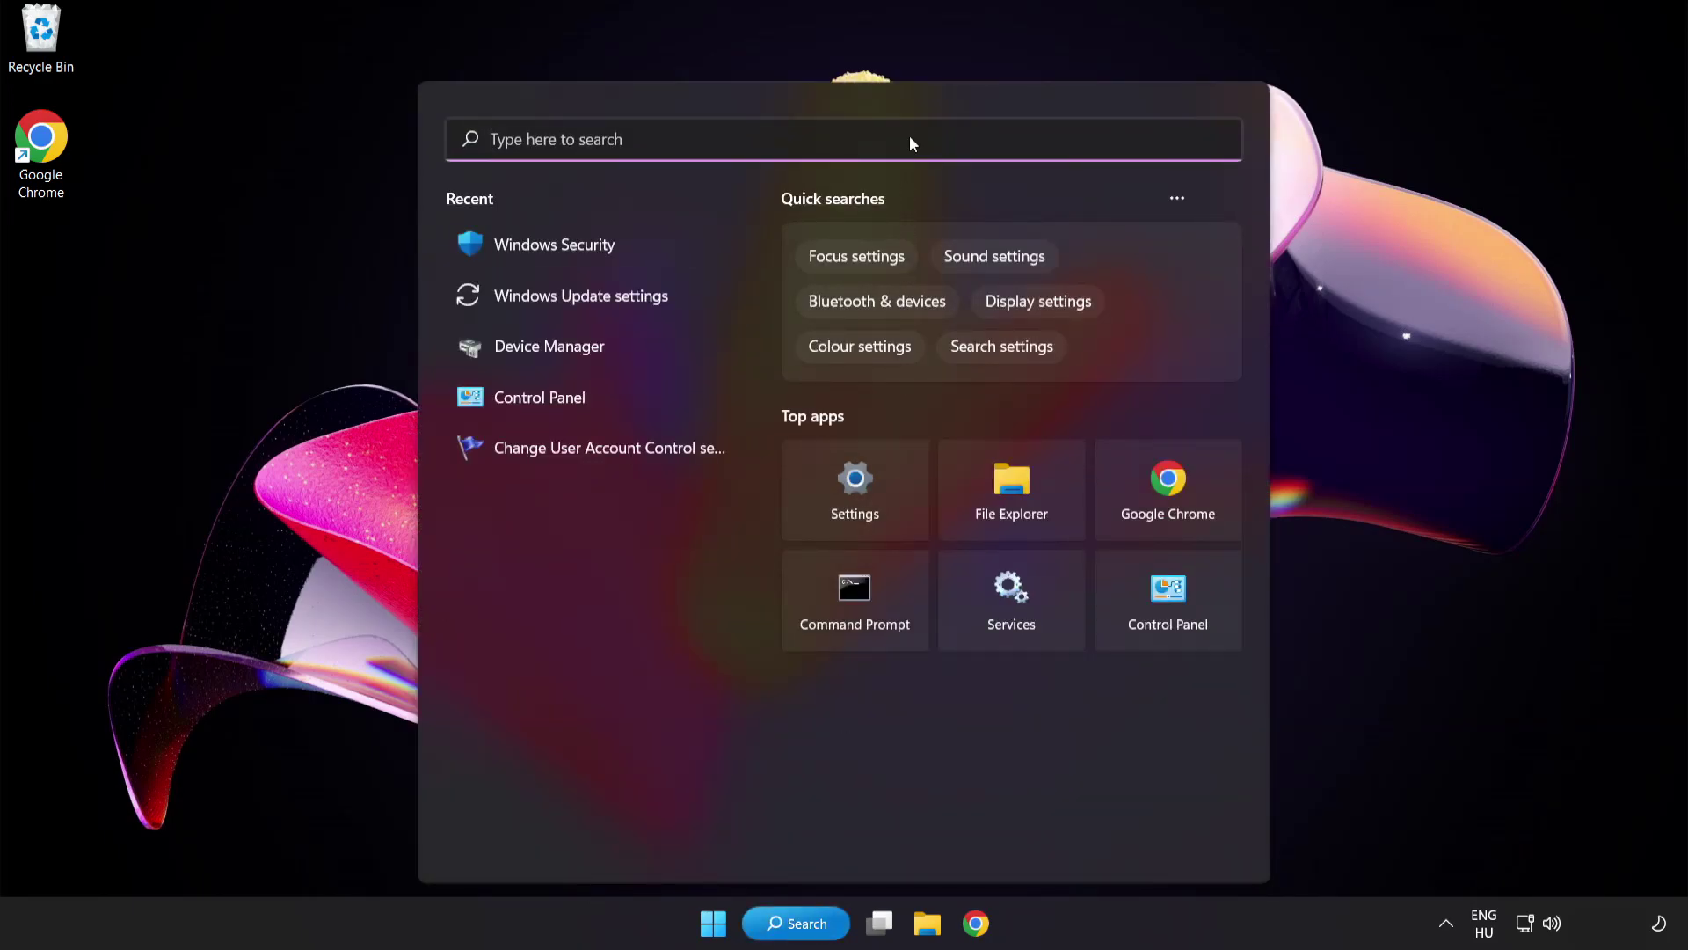
Find Device Manager with a system search, open it and reposition its window nearer the middle of the desktop.
type("device manager")
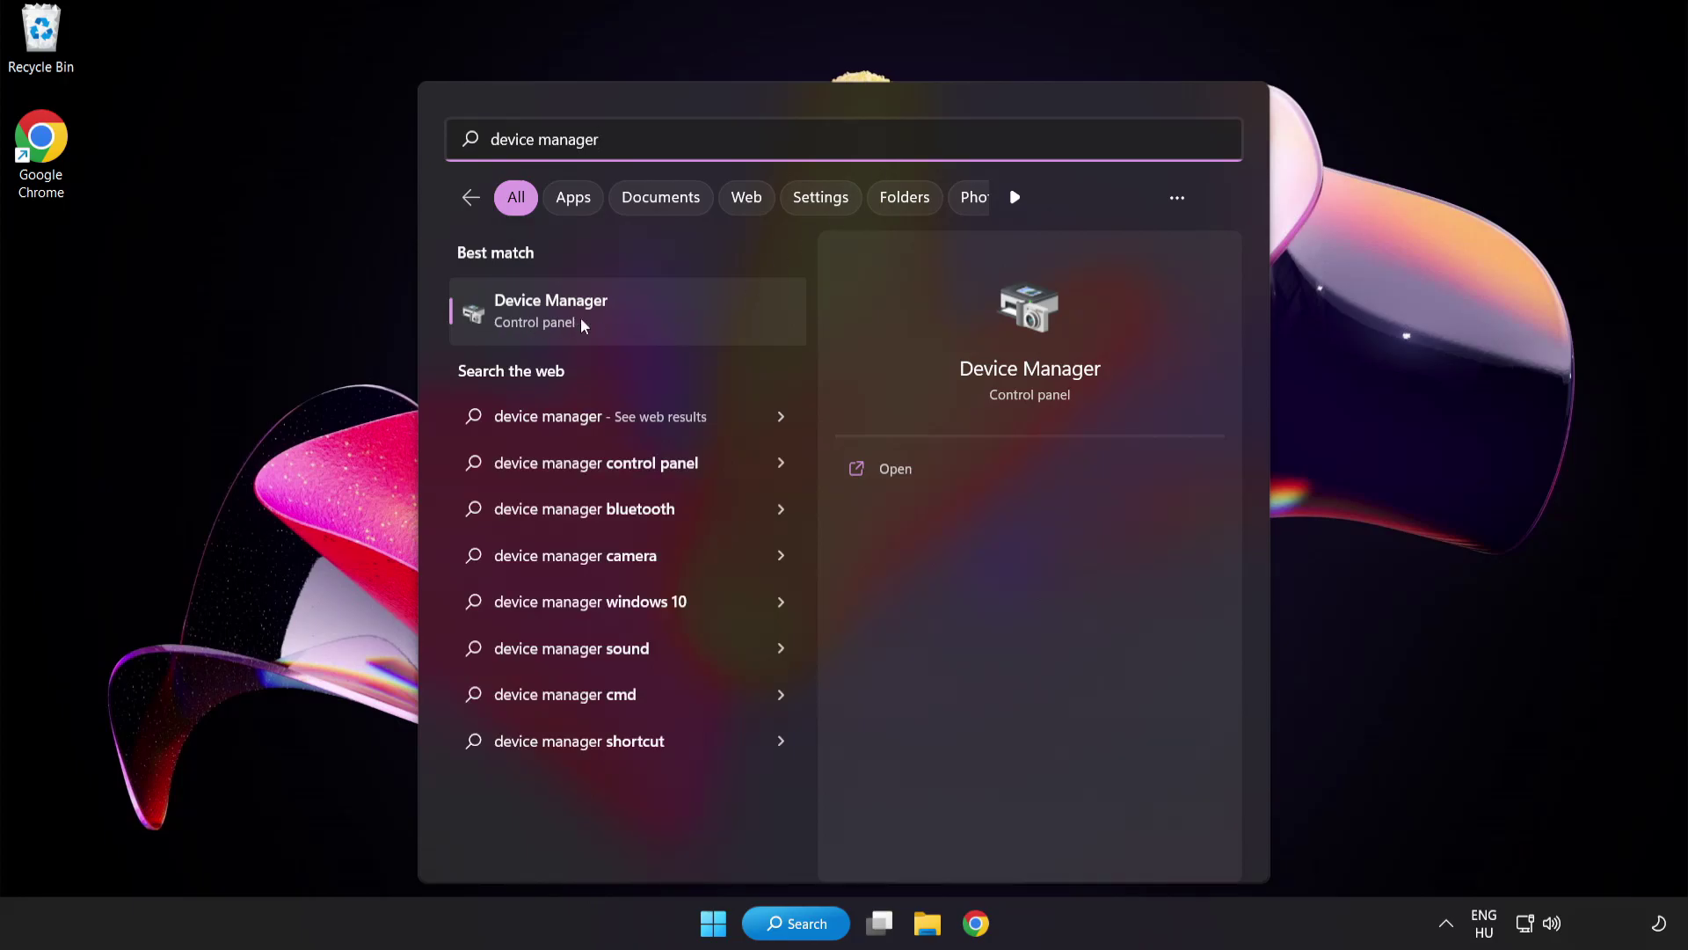
left_click(675, 319)
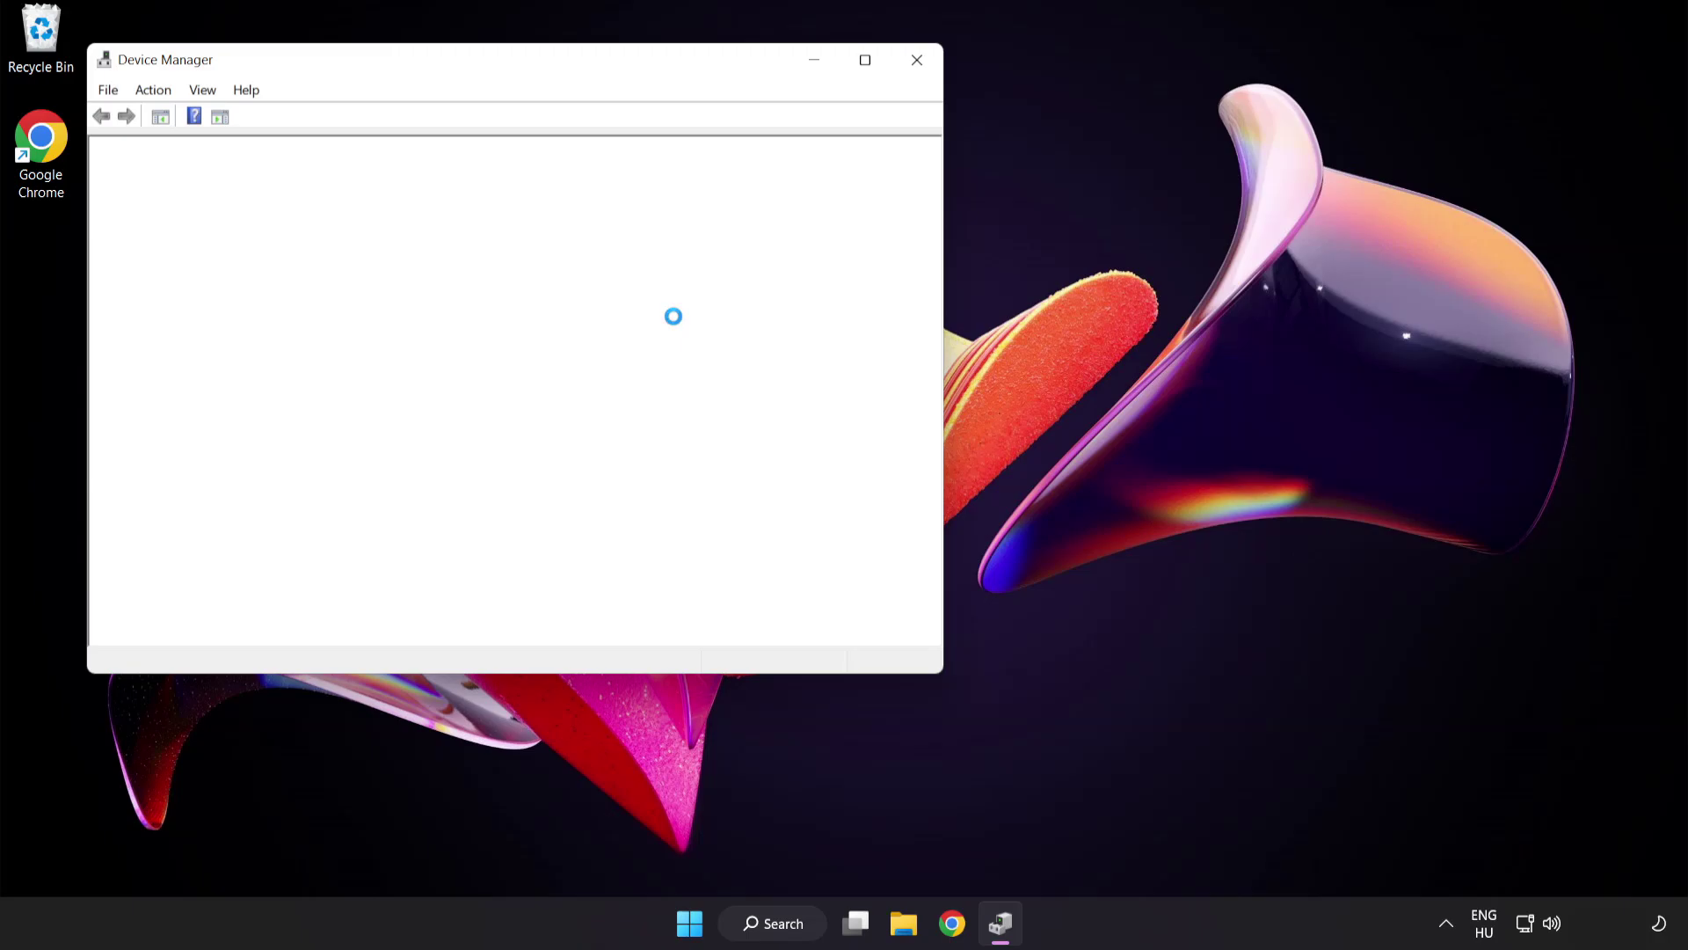
left_click_drag(546, 71, 824, 178)
Run an automatic driver update search for the VMware SVGA 3D display adapter and close Device Manager.
left_click(471, 361)
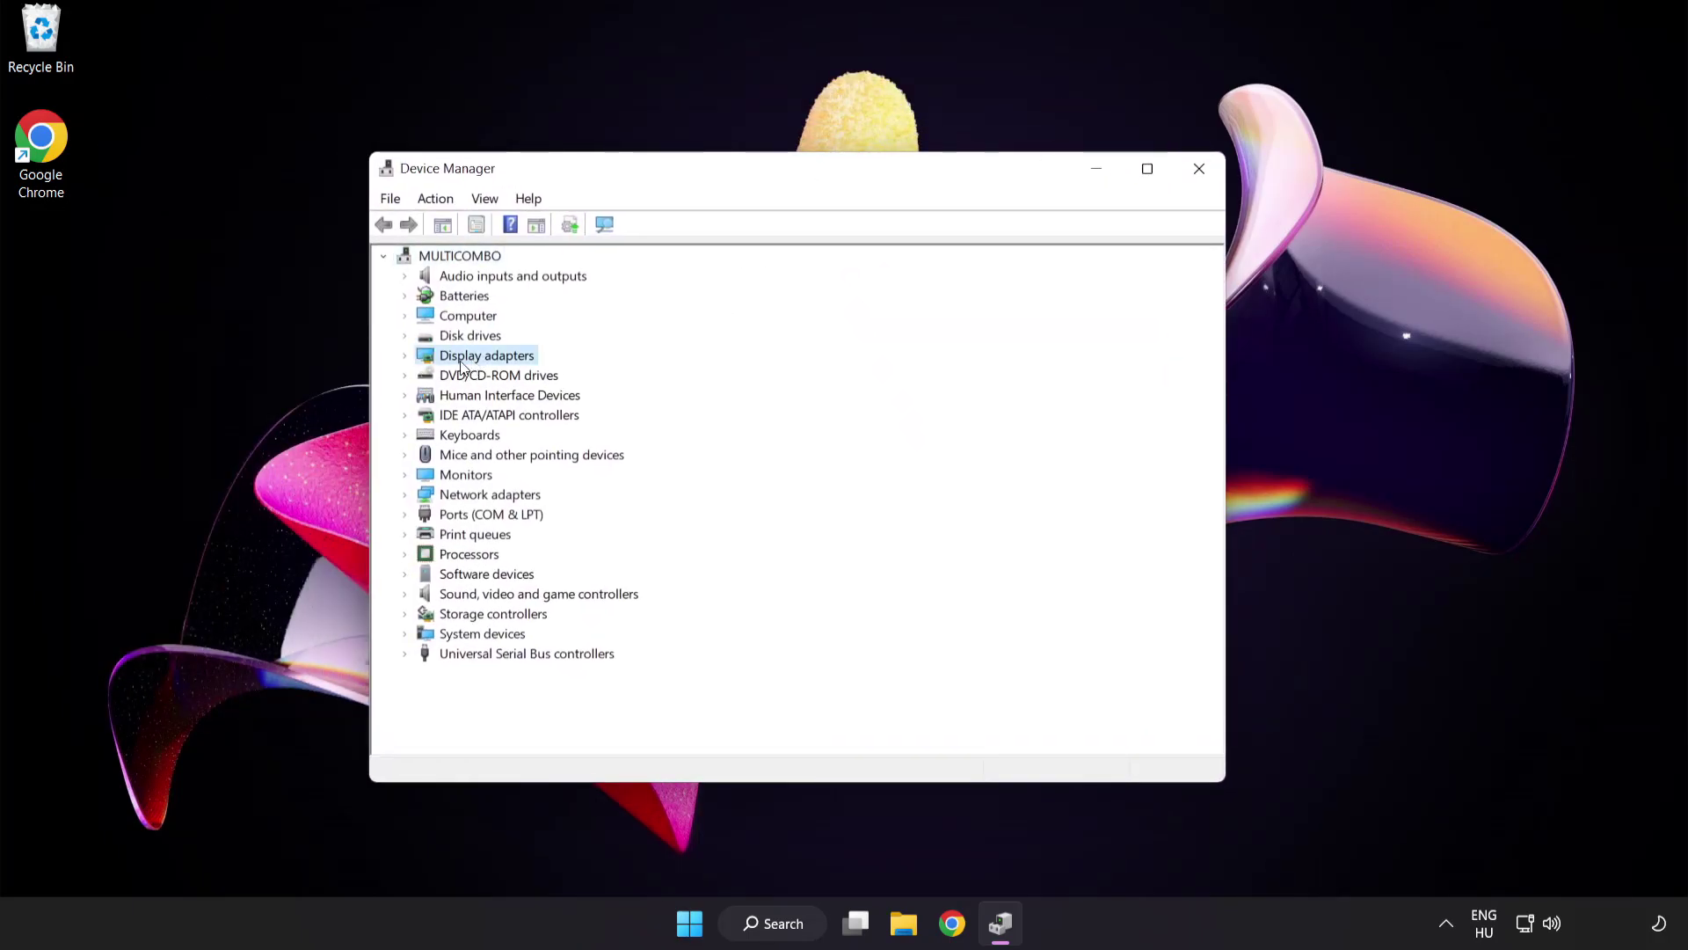
left_click(406, 356)
left_click(441, 366)
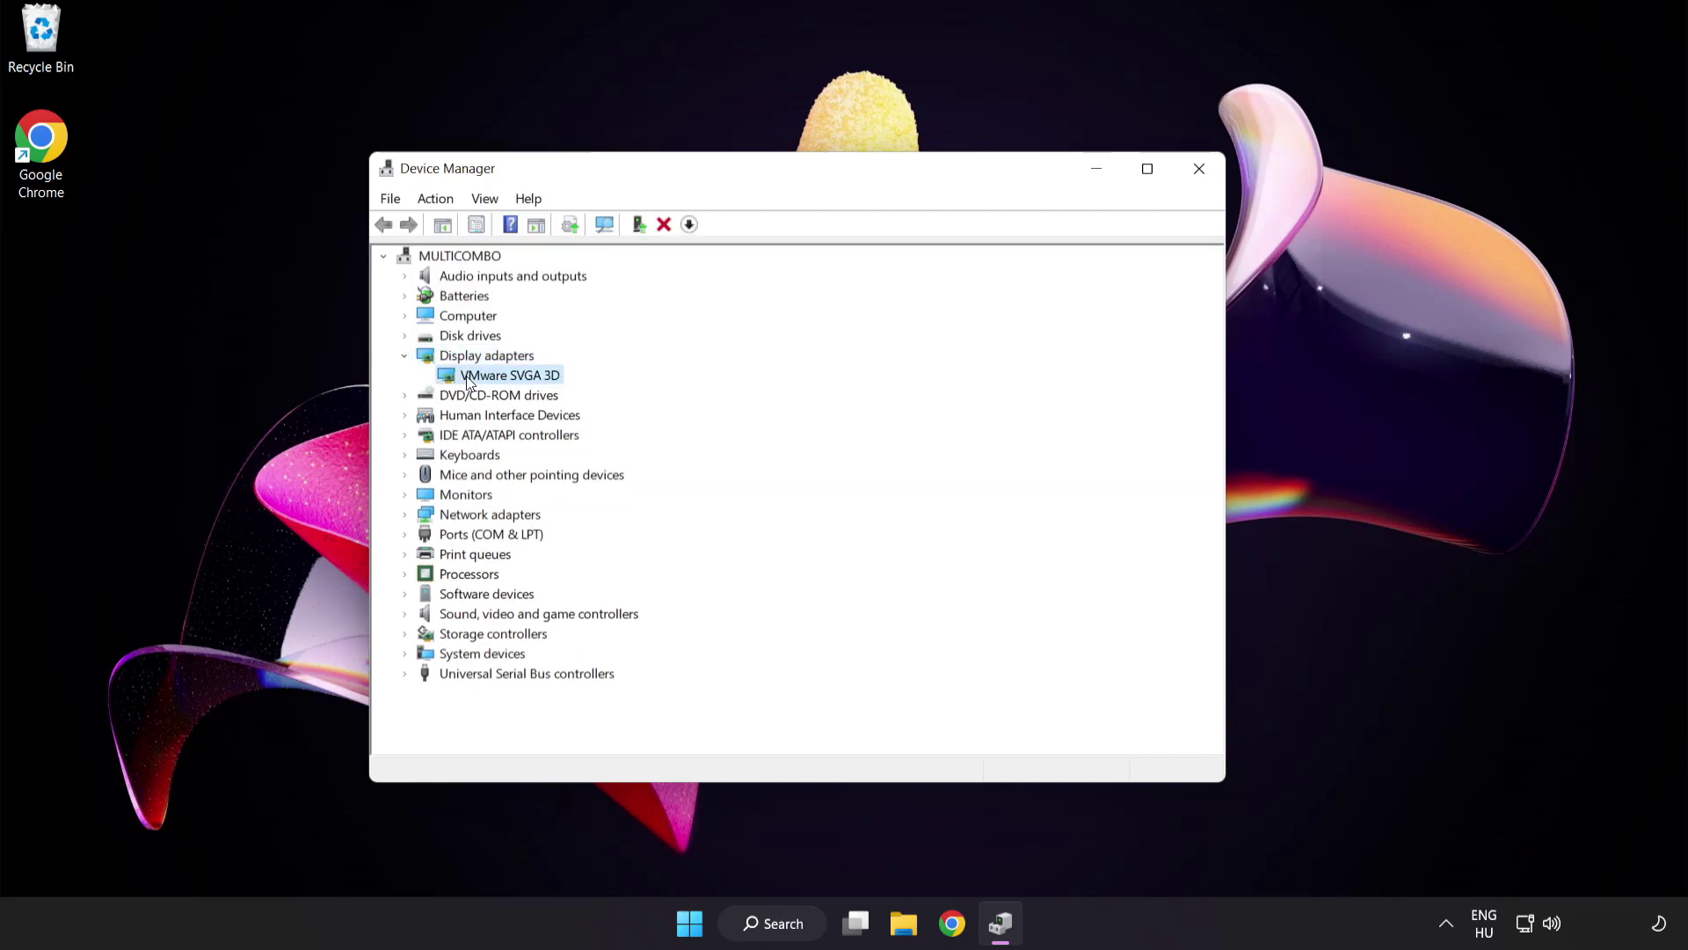
right_click(496, 374)
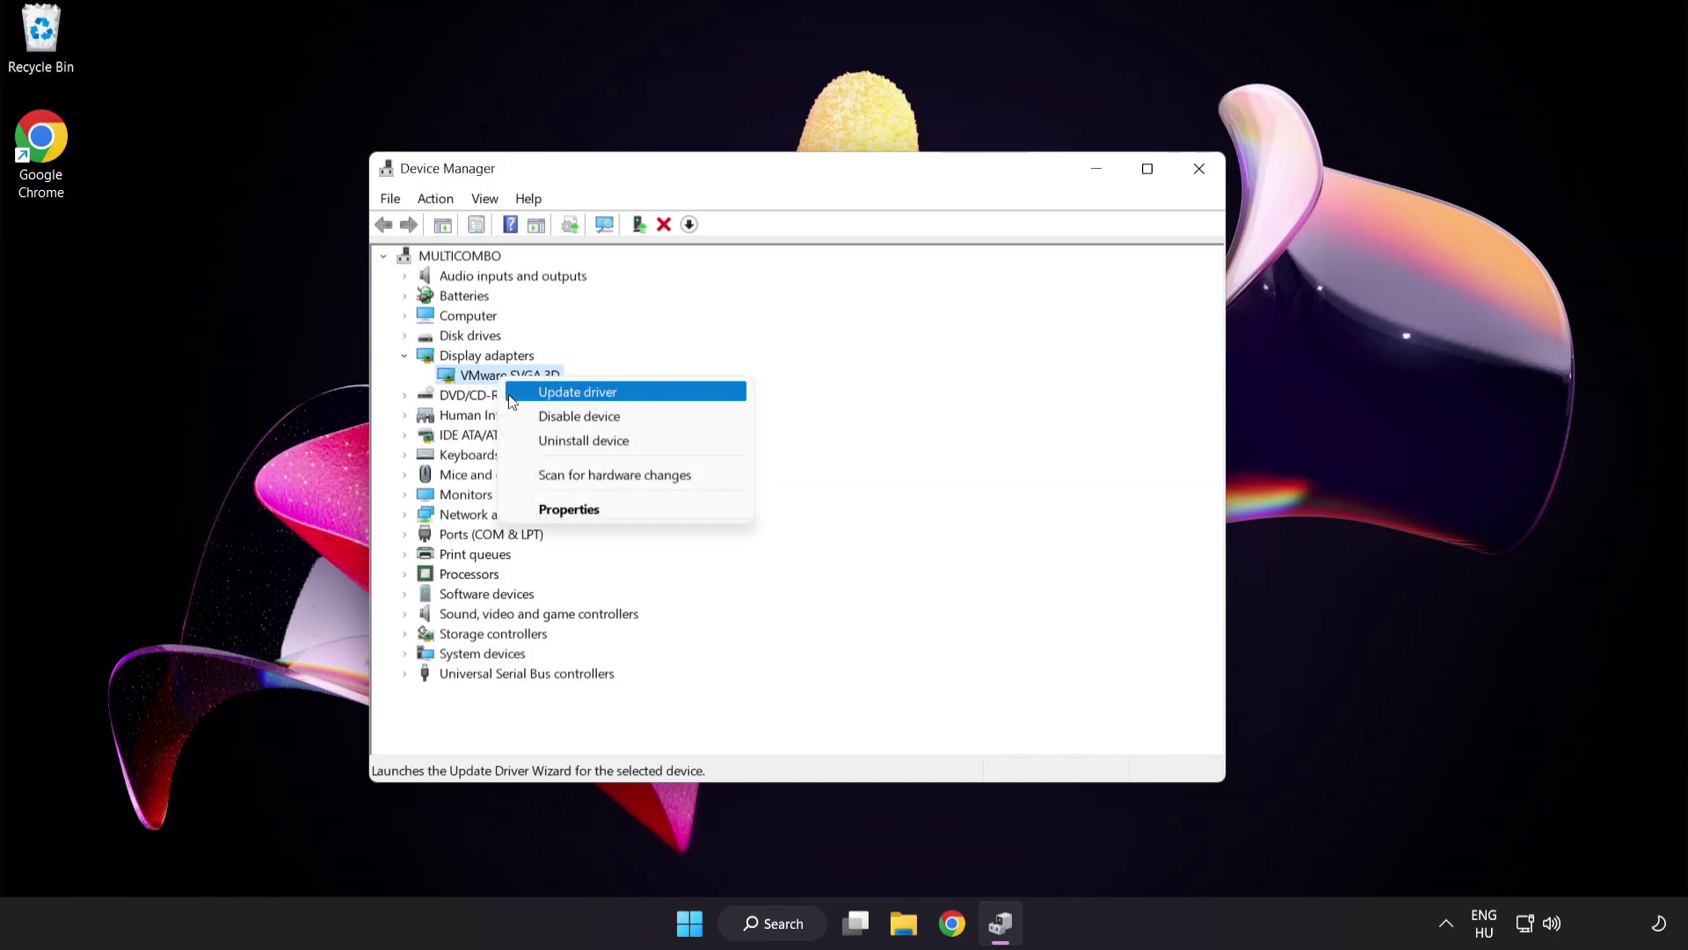
left_click(654, 391)
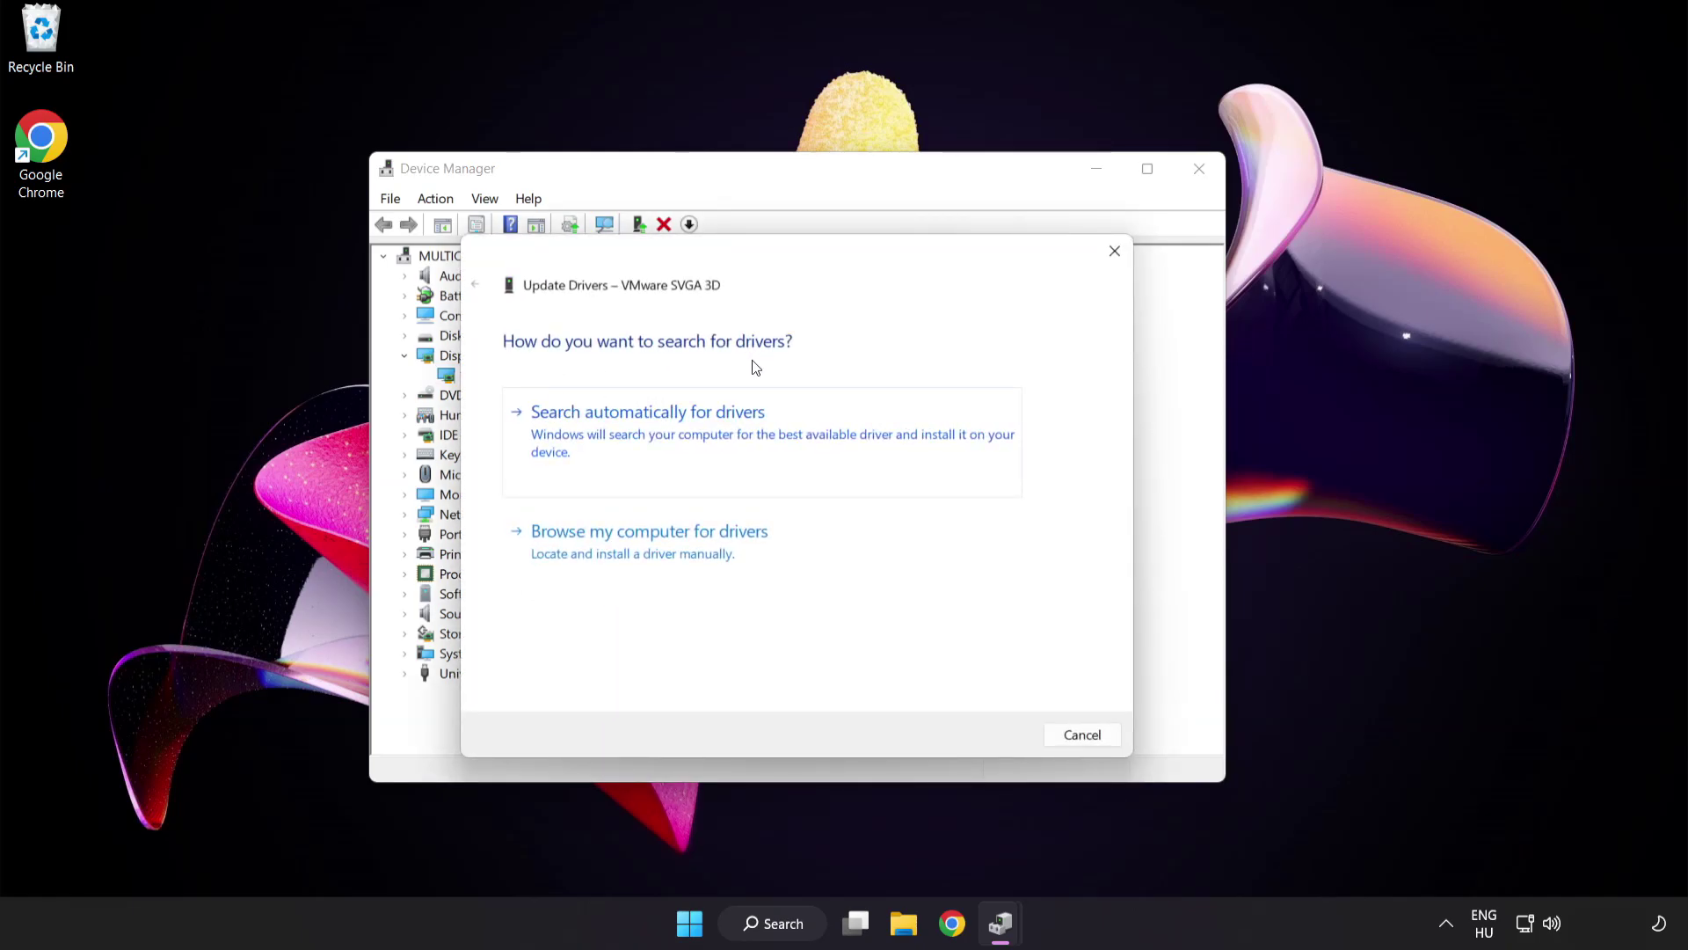
left_click(737, 437)
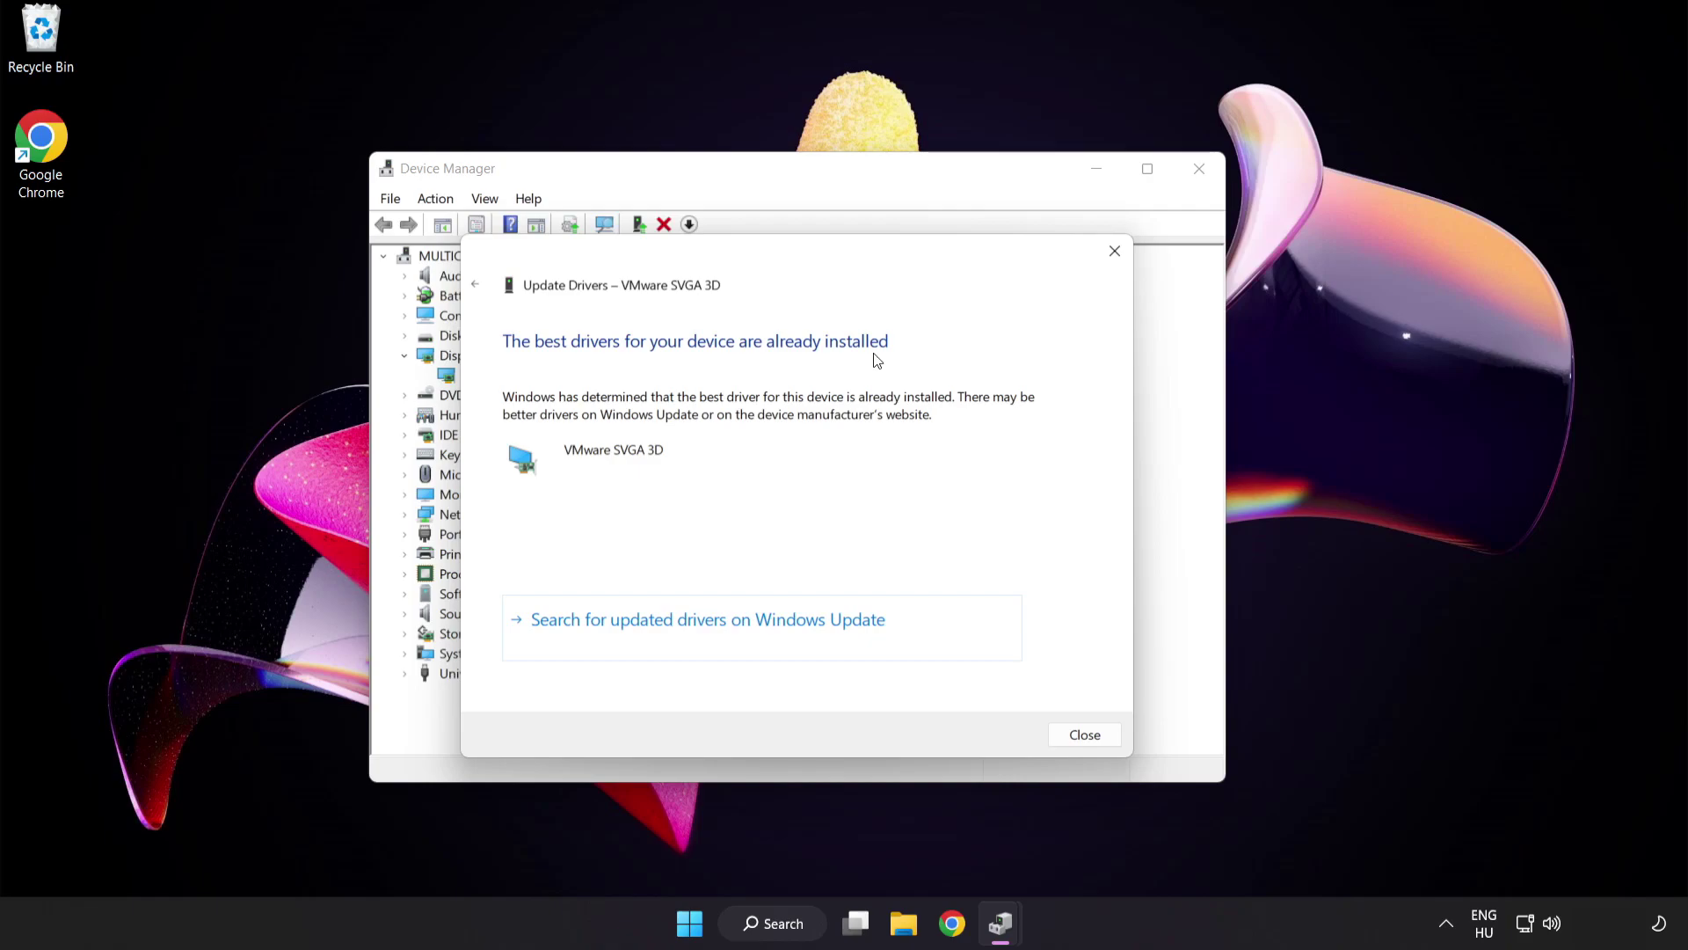
left_click(1079, 737)
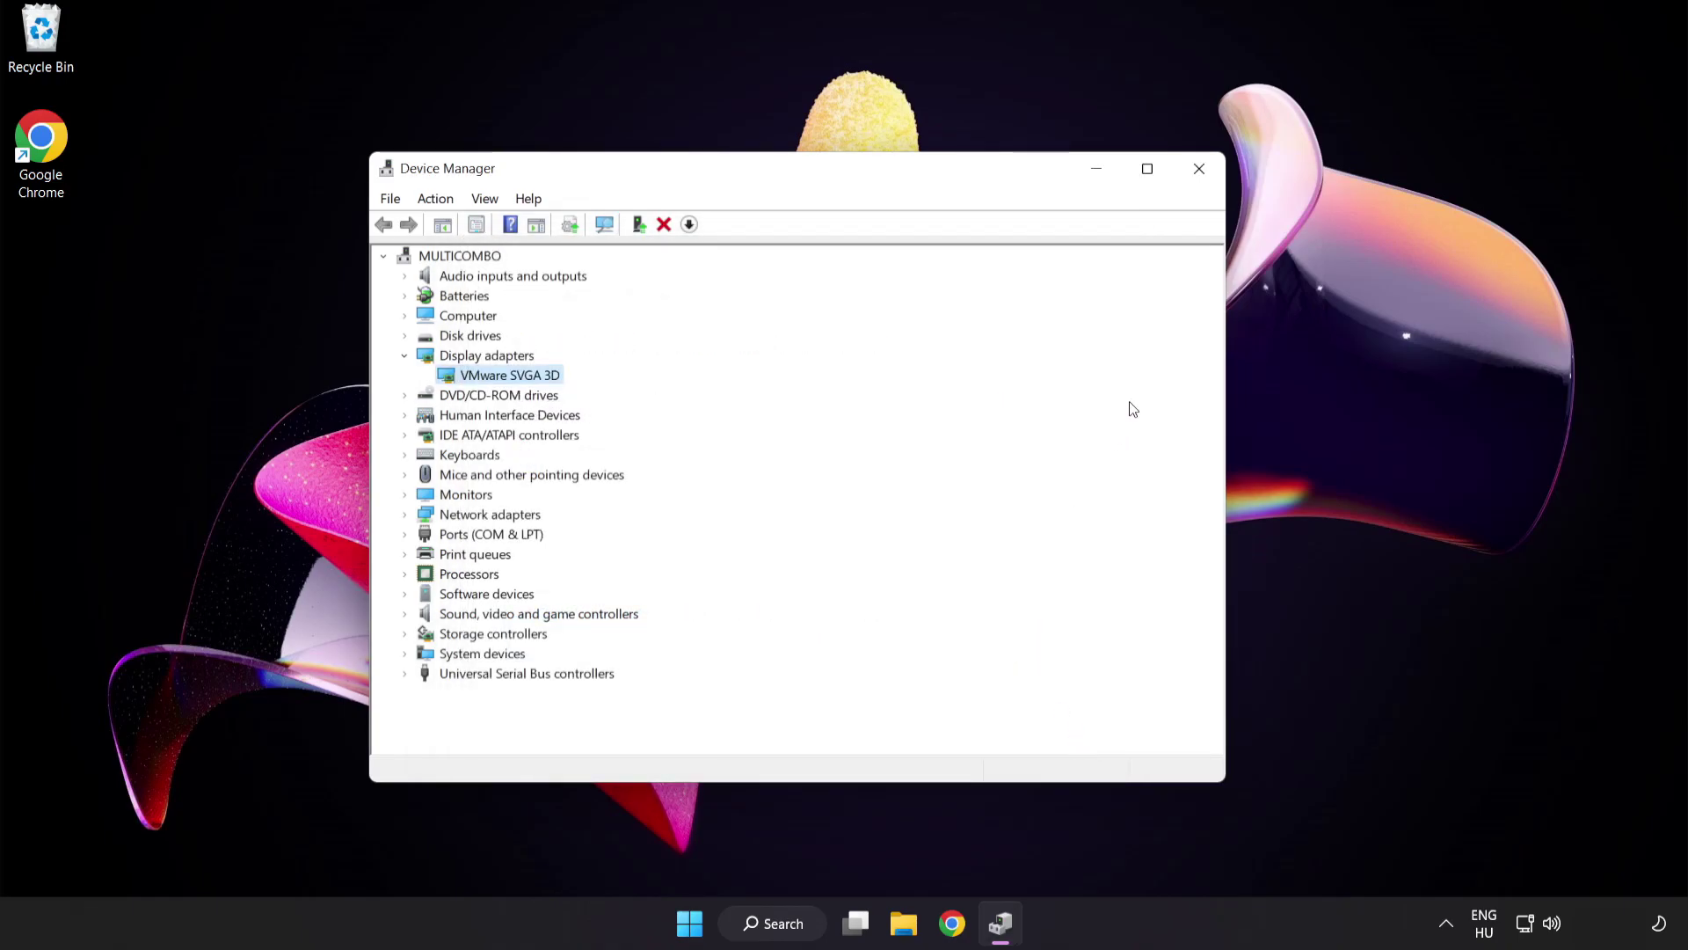
left_click(1199, 173)
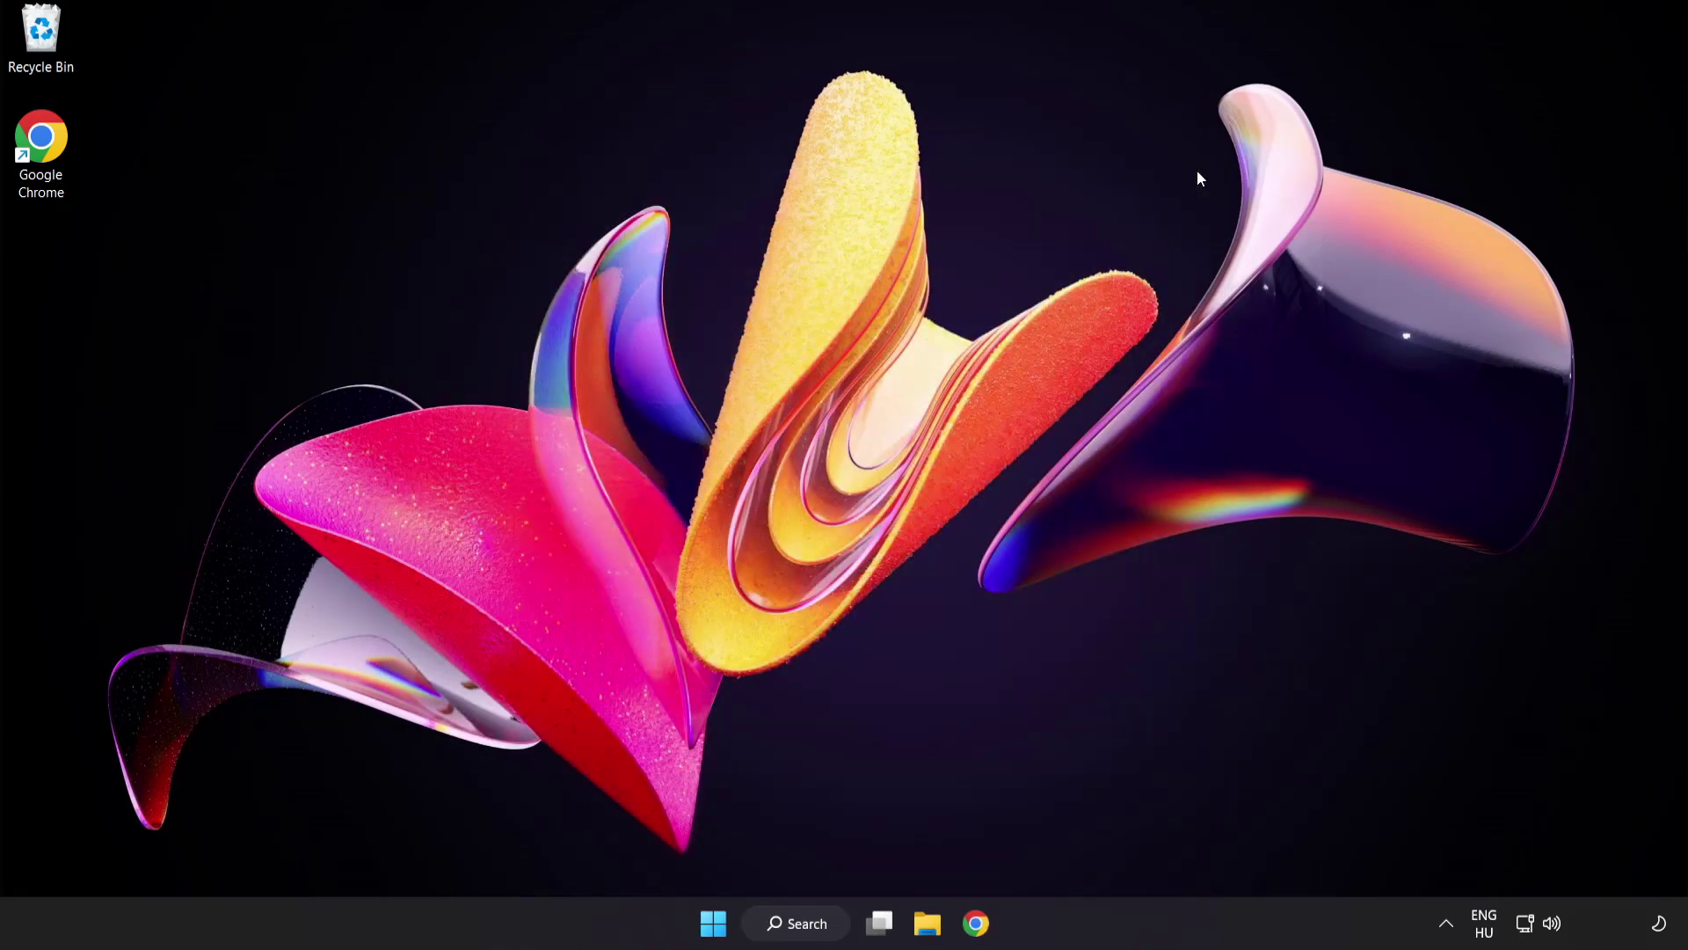
Open the Windows Update settings, check for updates and close Settings.
left_click(805, 925)
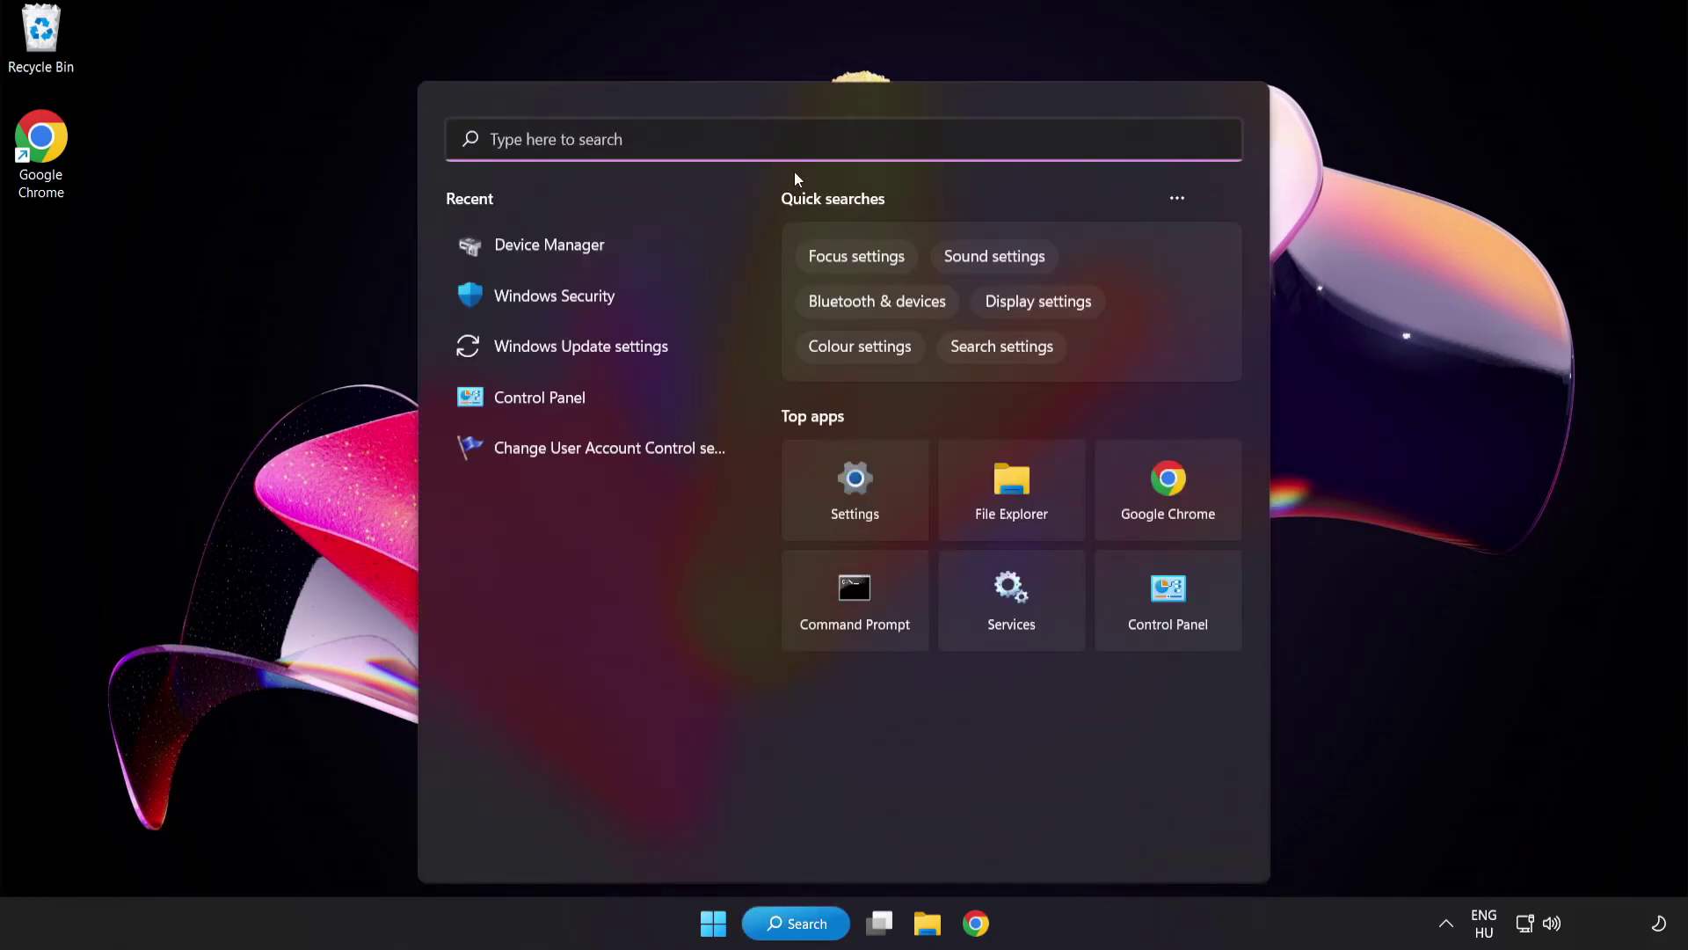
type("update")
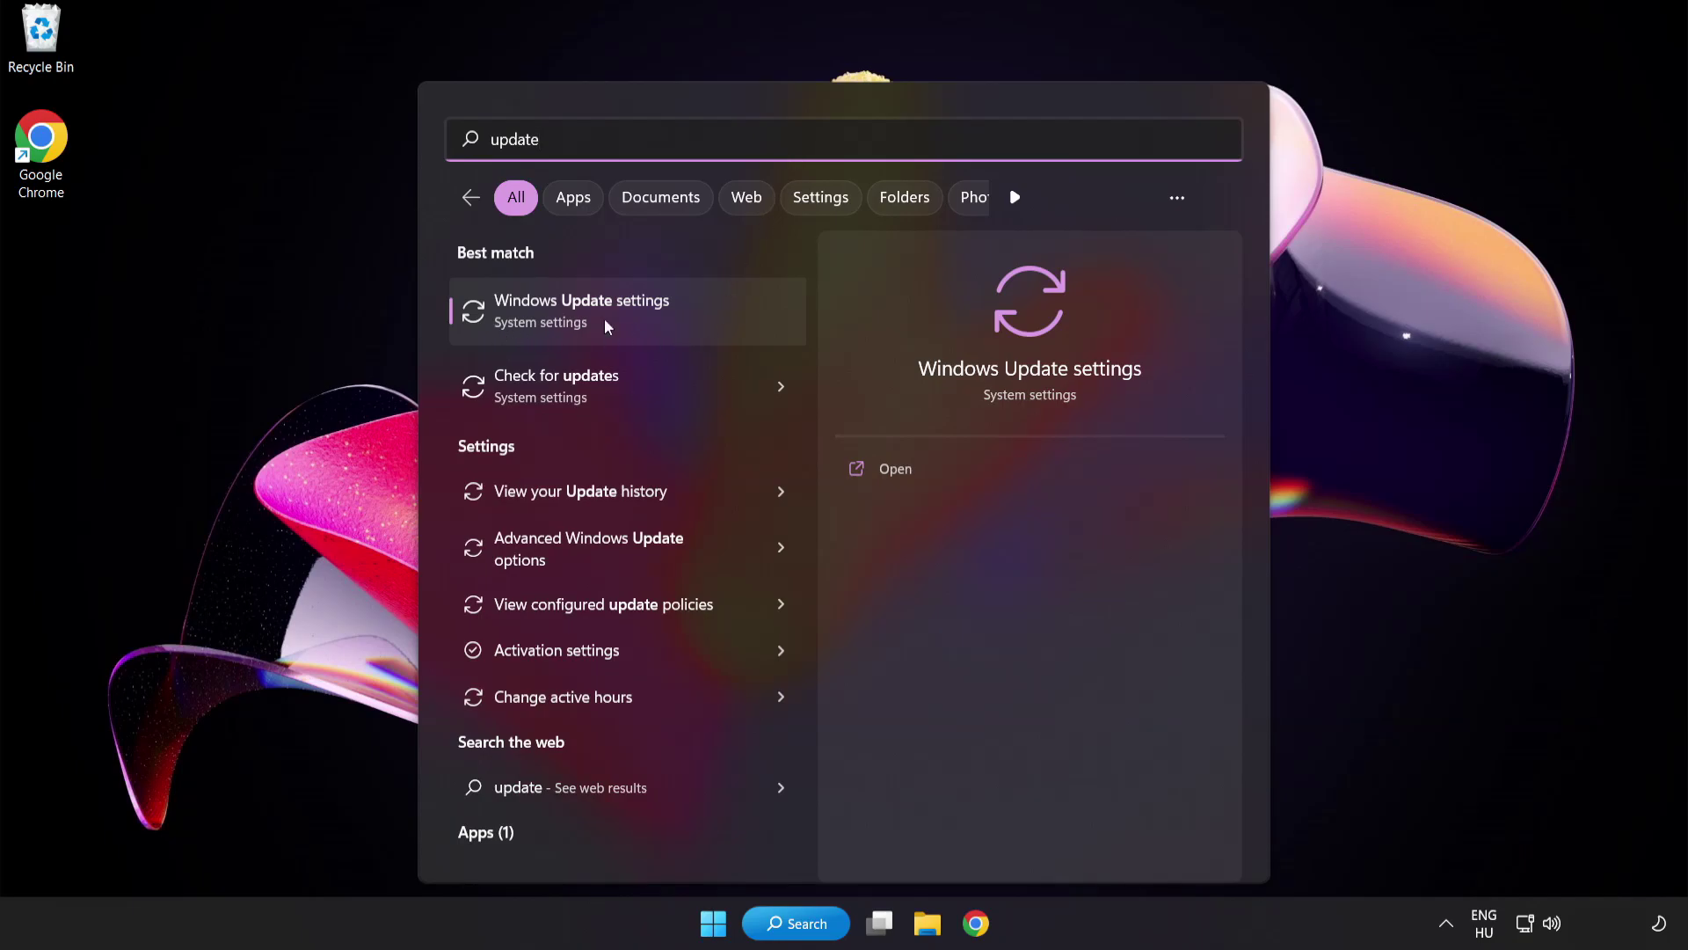
left_click(645, 319)
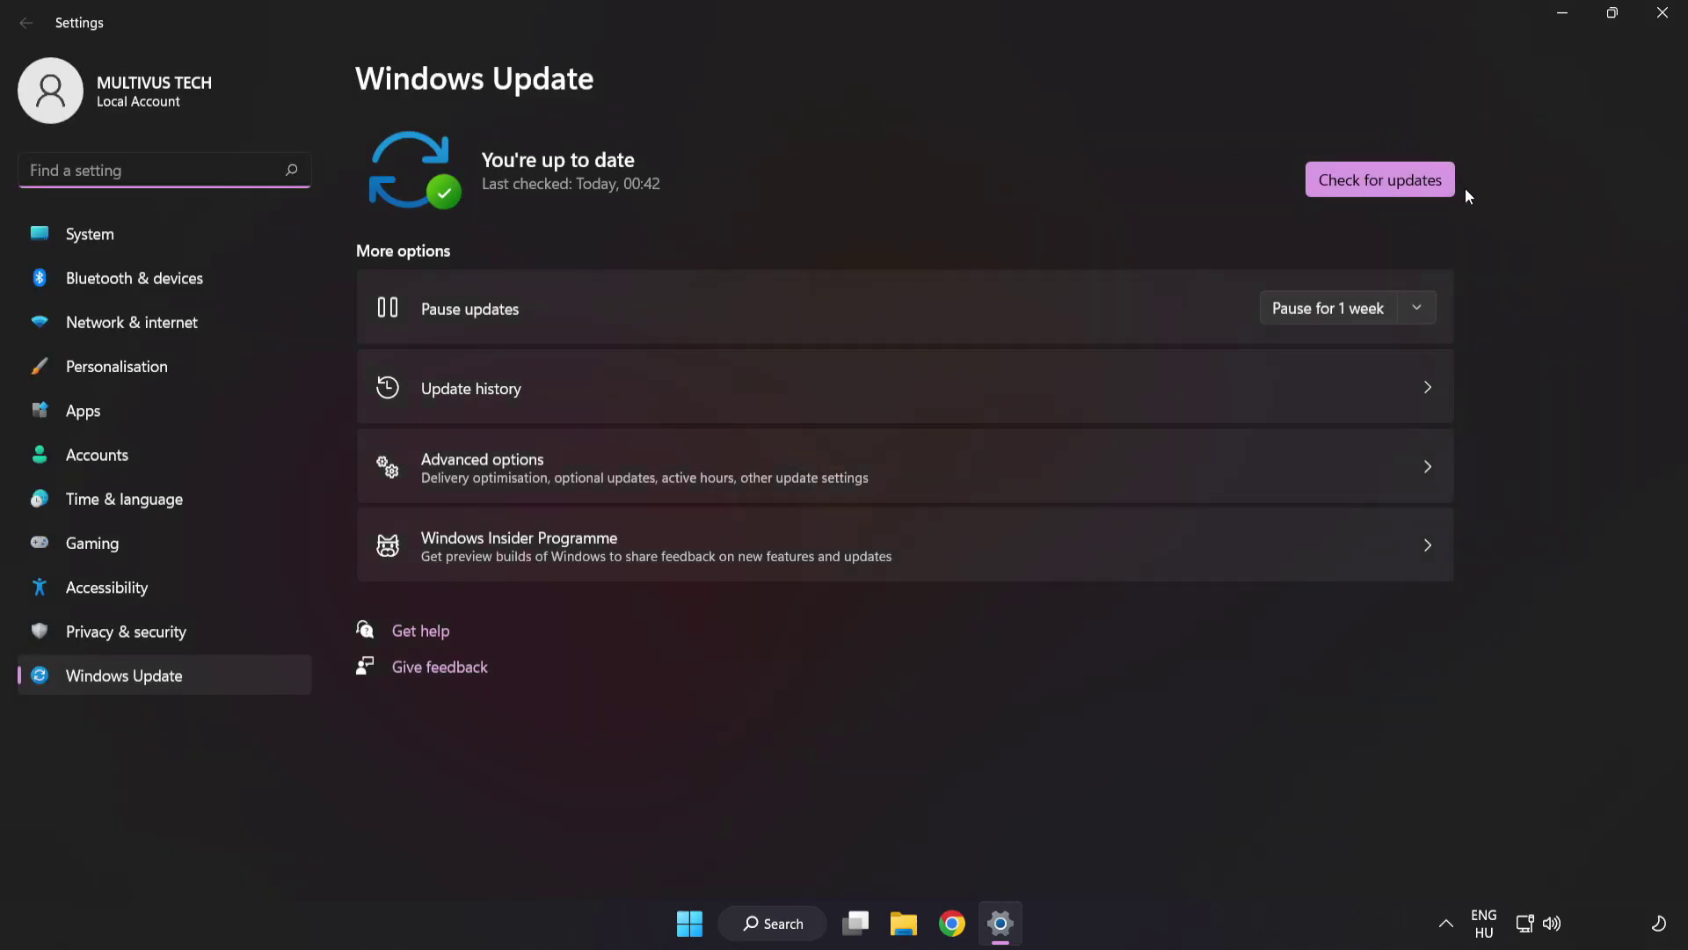
left_click(1375, 190)
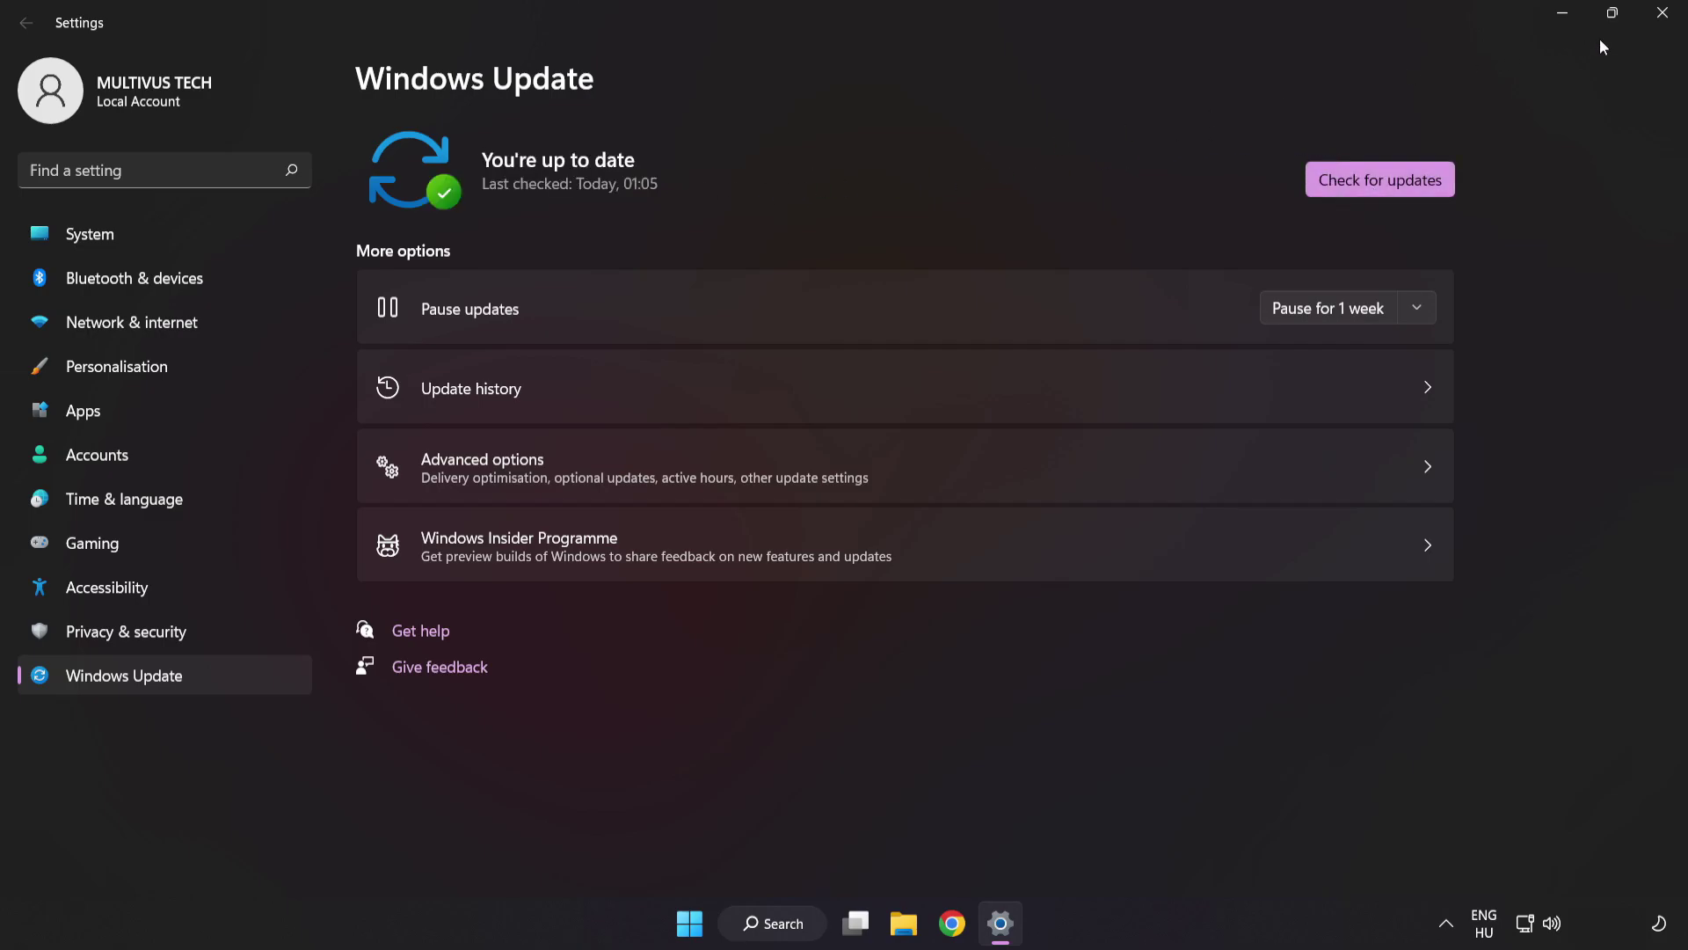
left_click(1660, 23)
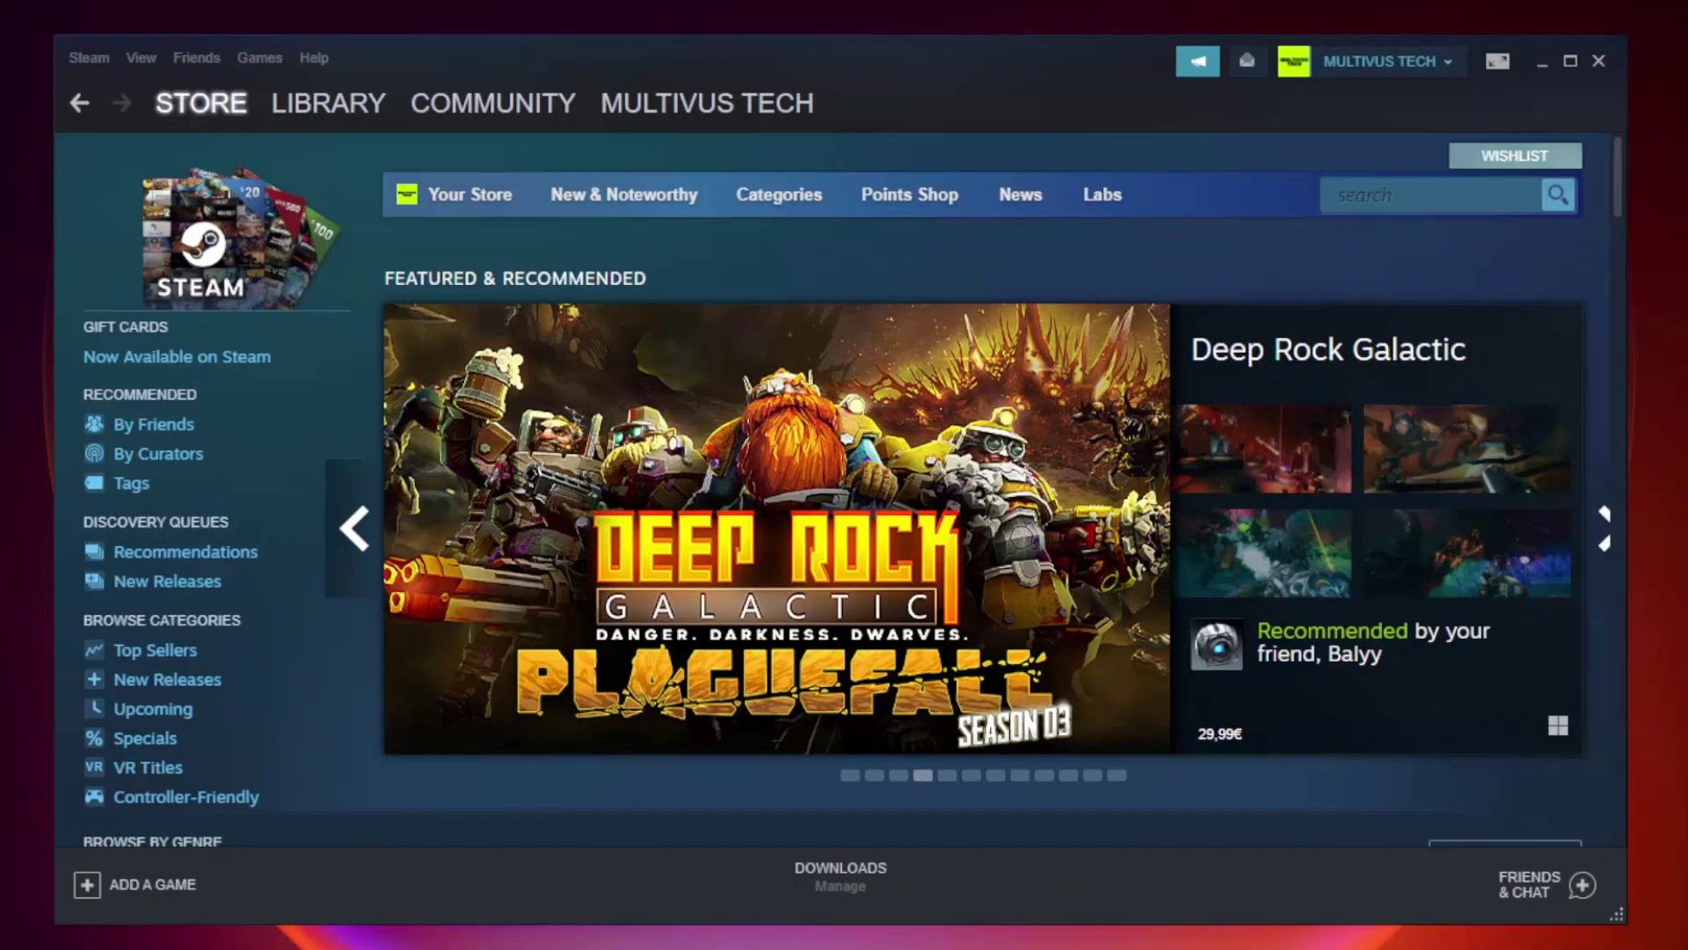
In the Steam library, verify the integrity of the local files of the favorite game YOUR NOT WORKING GAME.
mouse_move(350, 106)
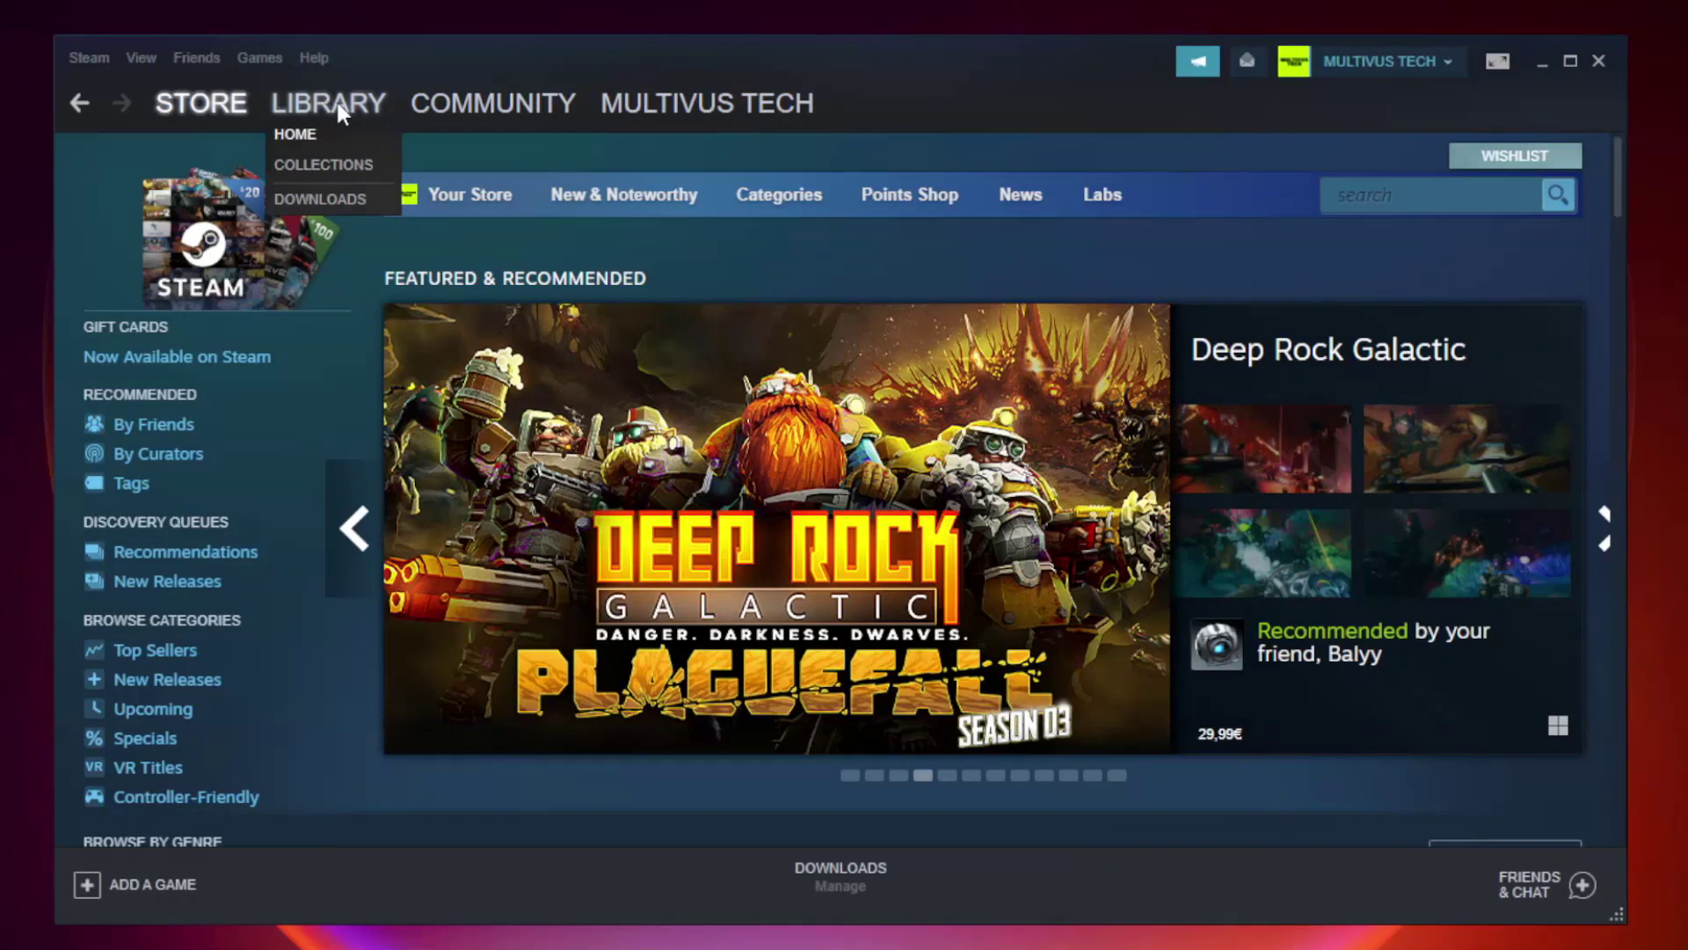
left_click(343, 113)
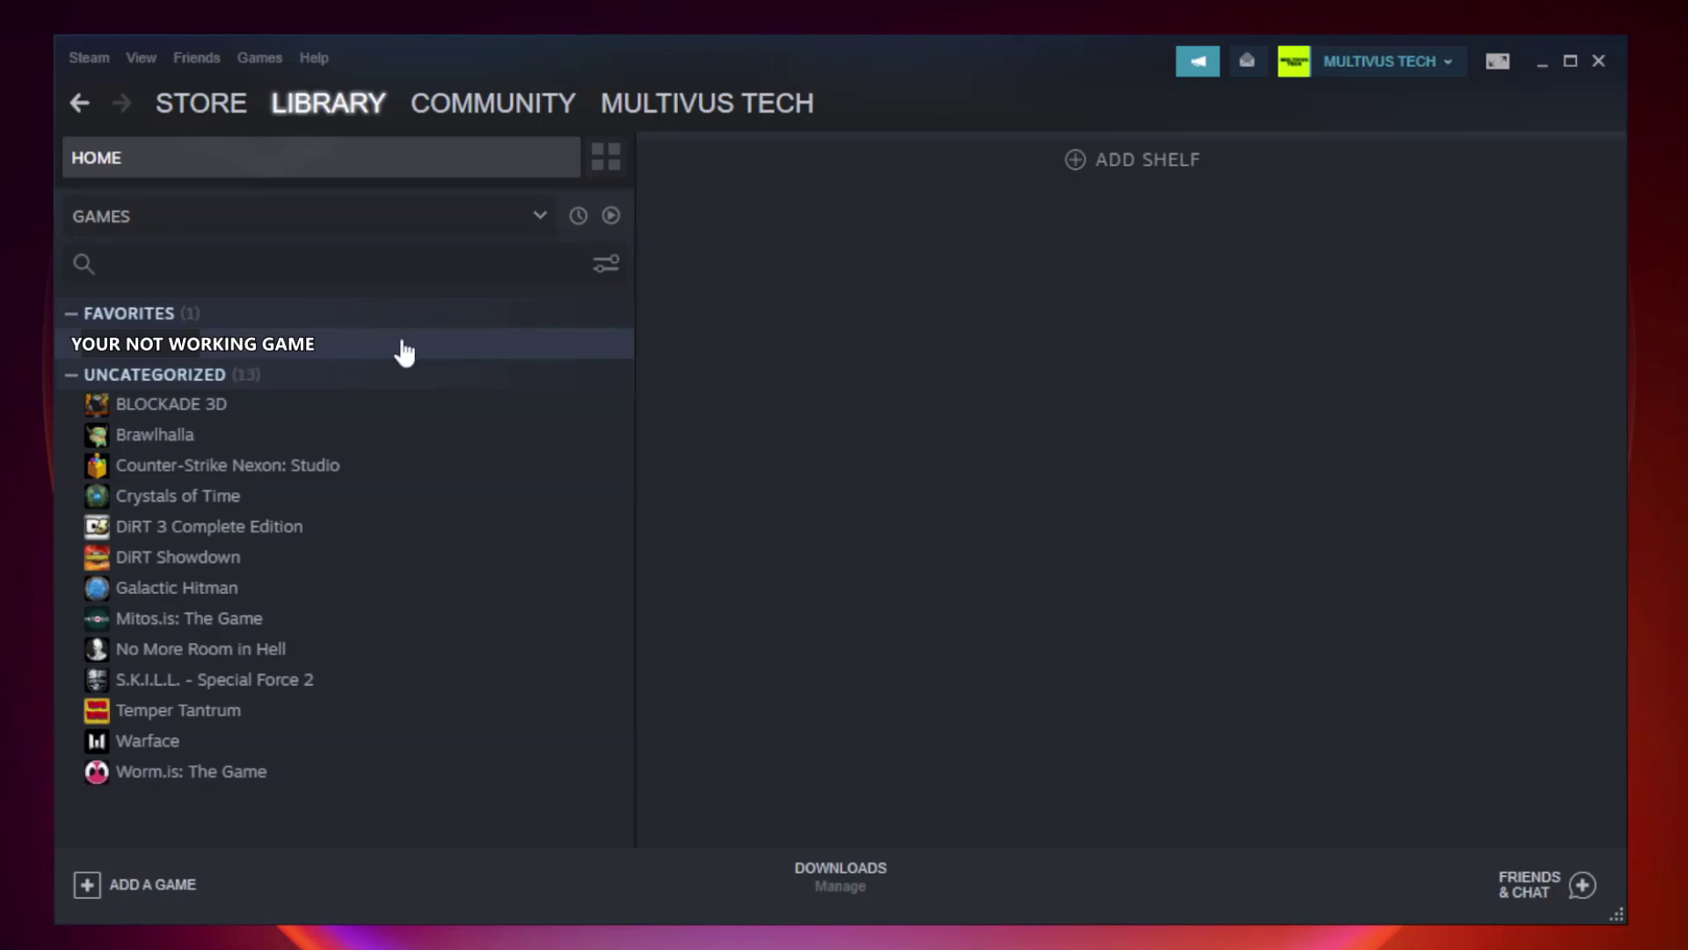
right_click(364, 351)
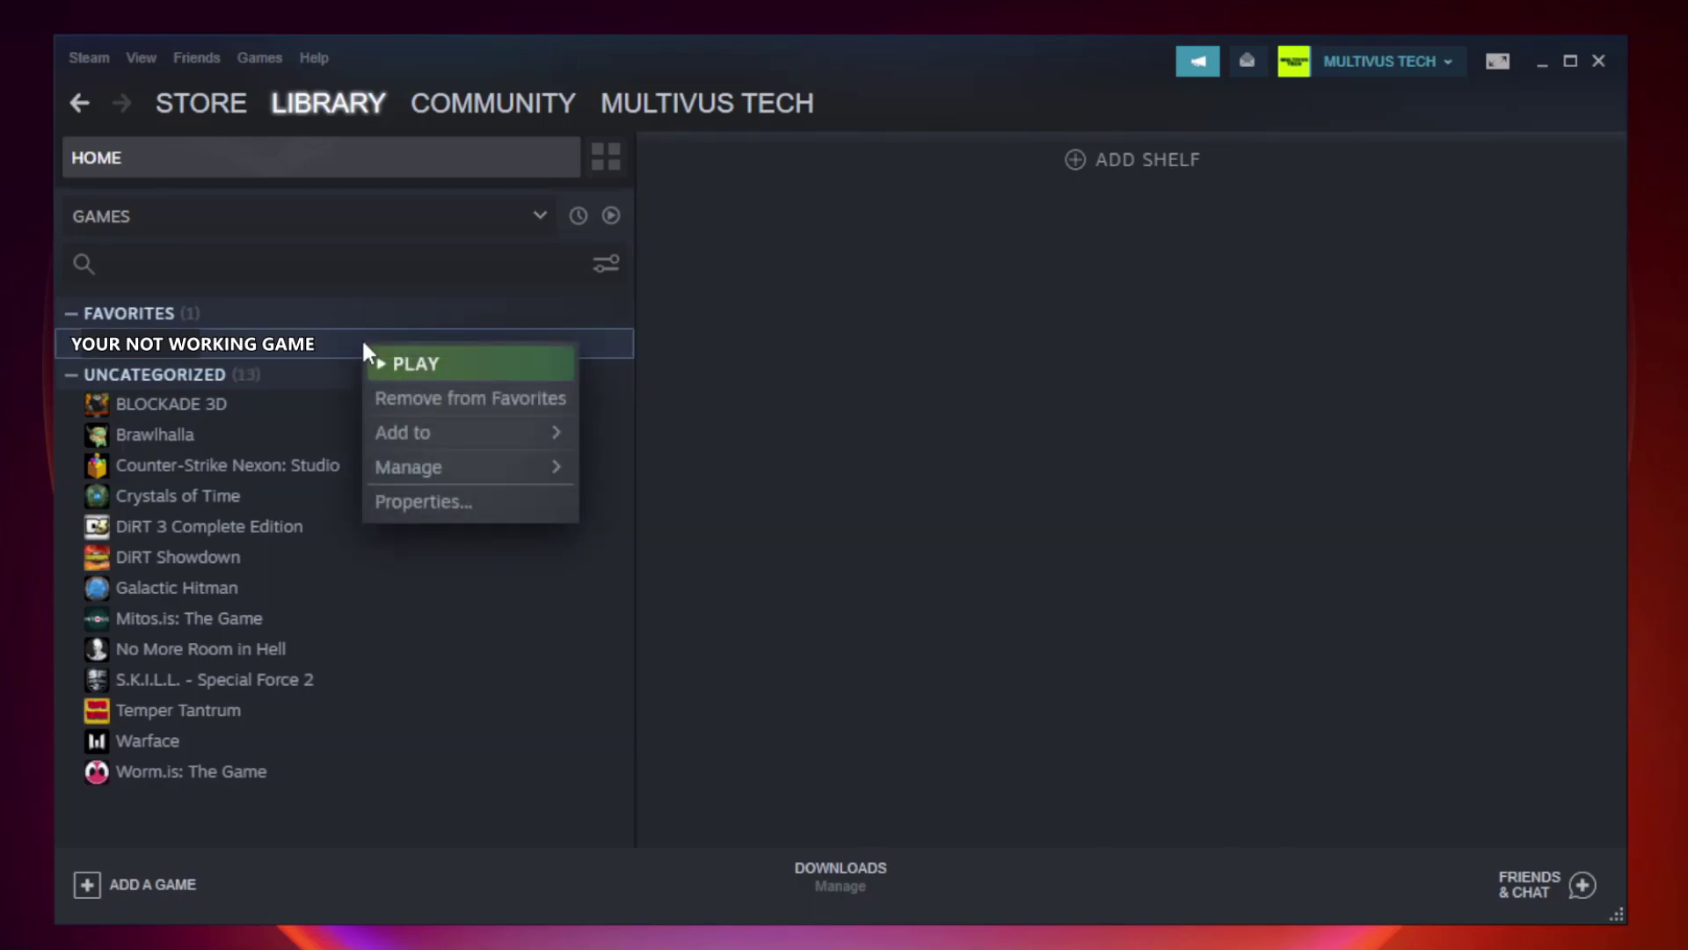
left_click(465, 498)
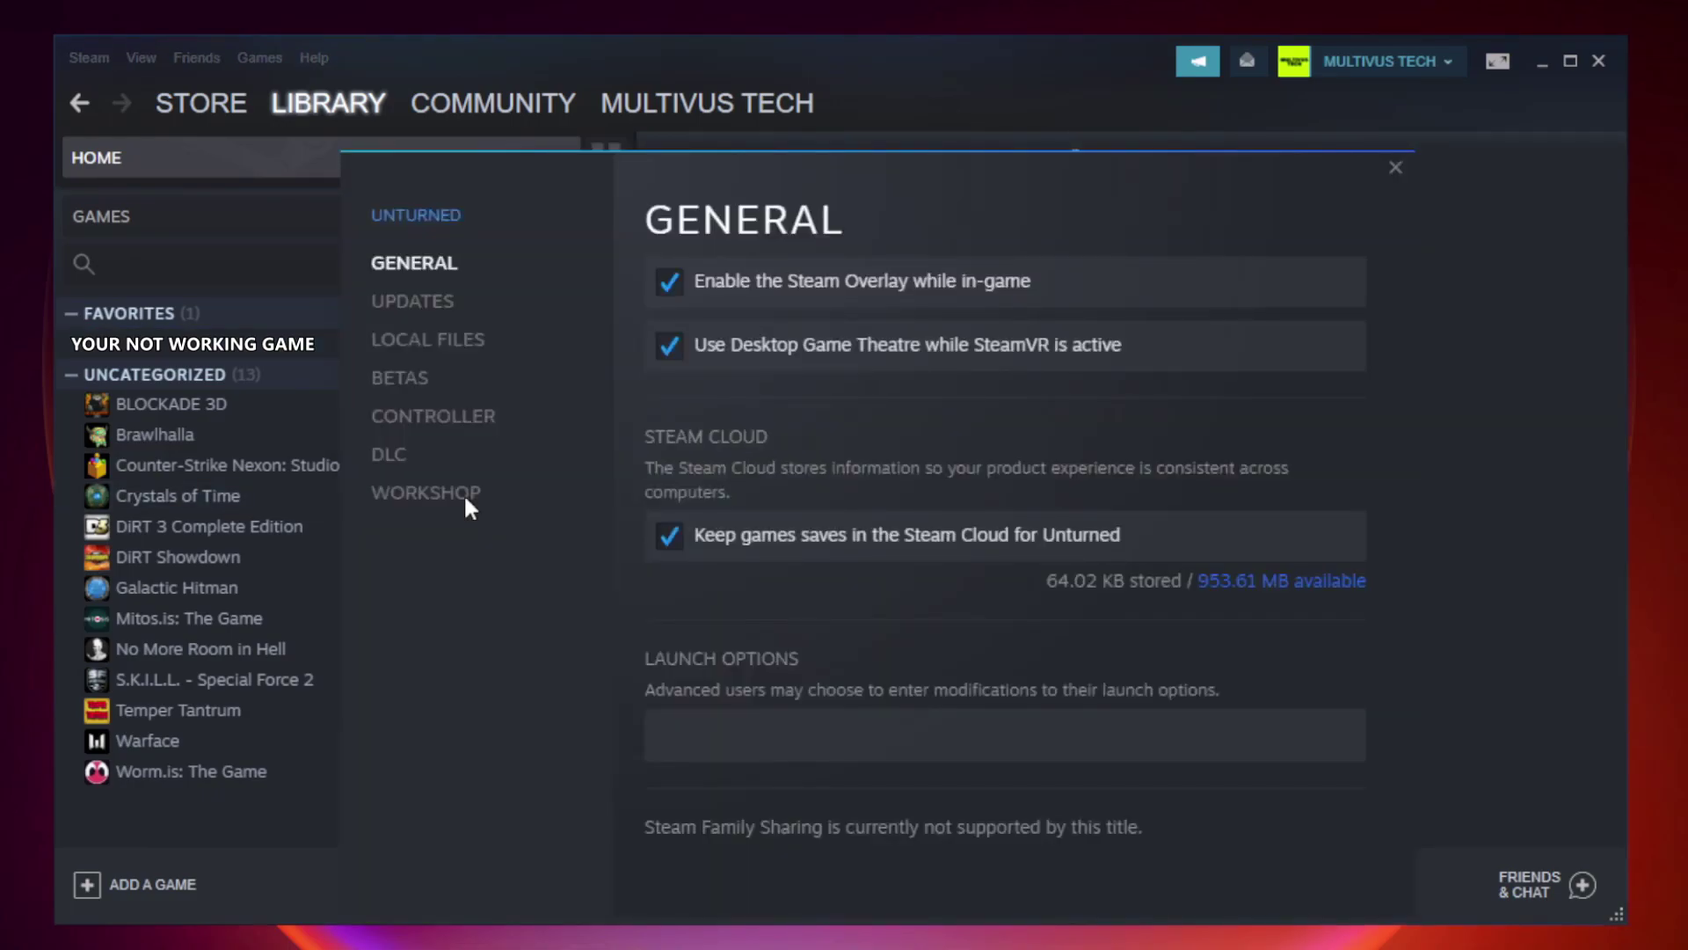
left_click(448, 346)
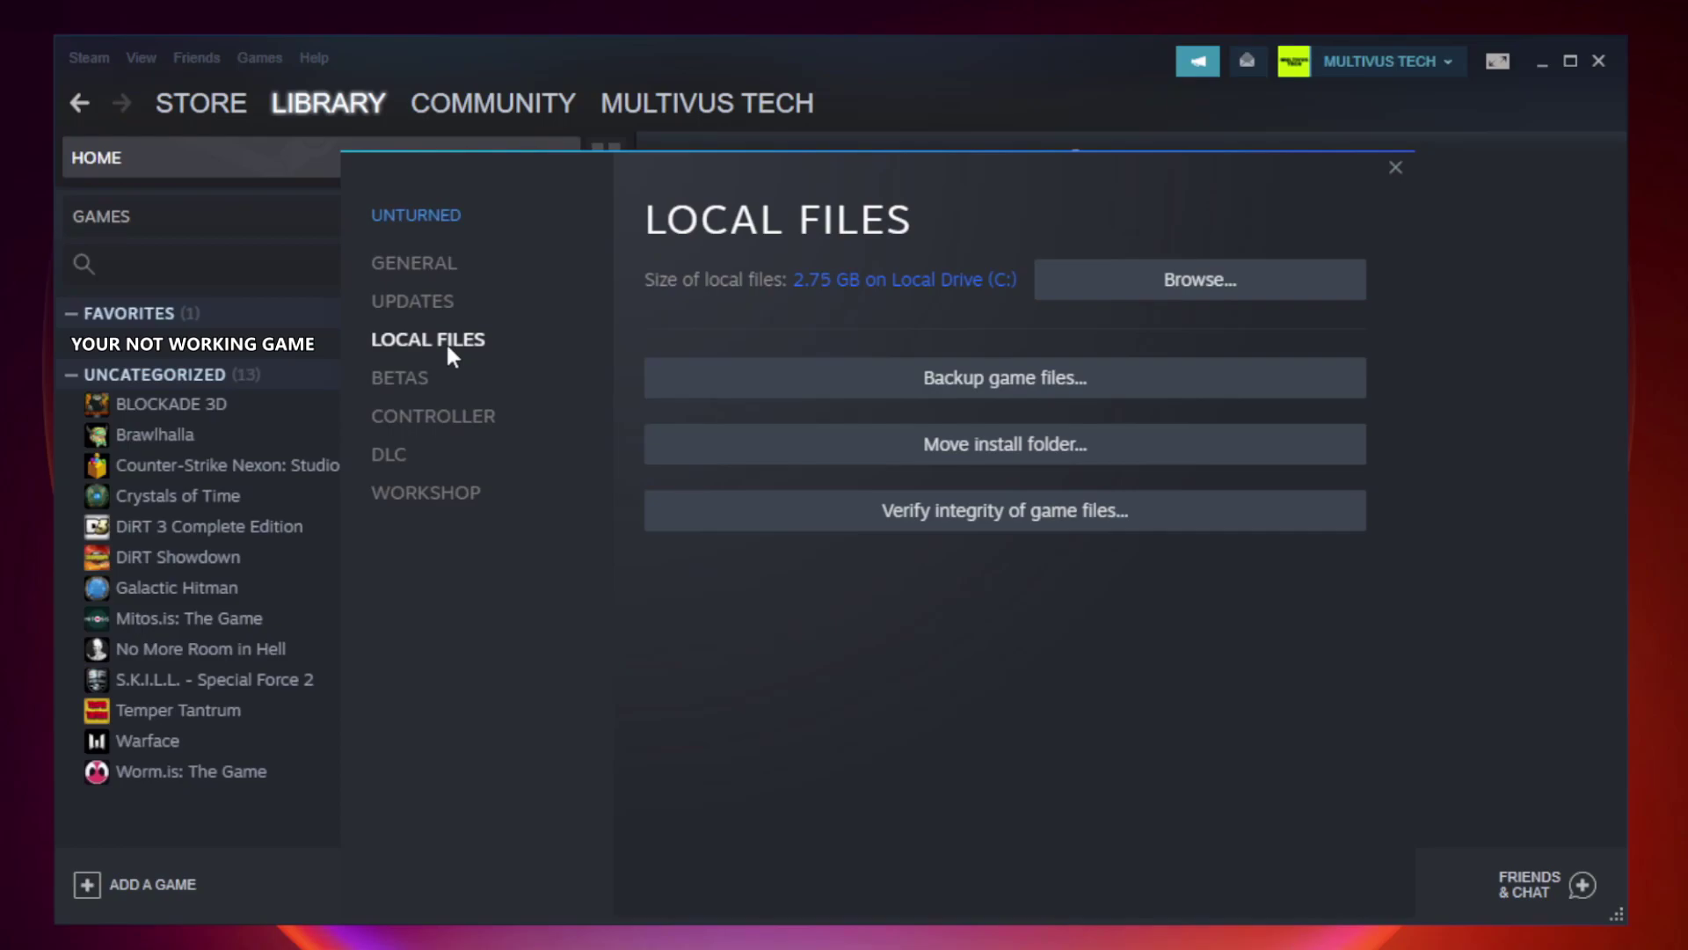
left_click(1021, 521)
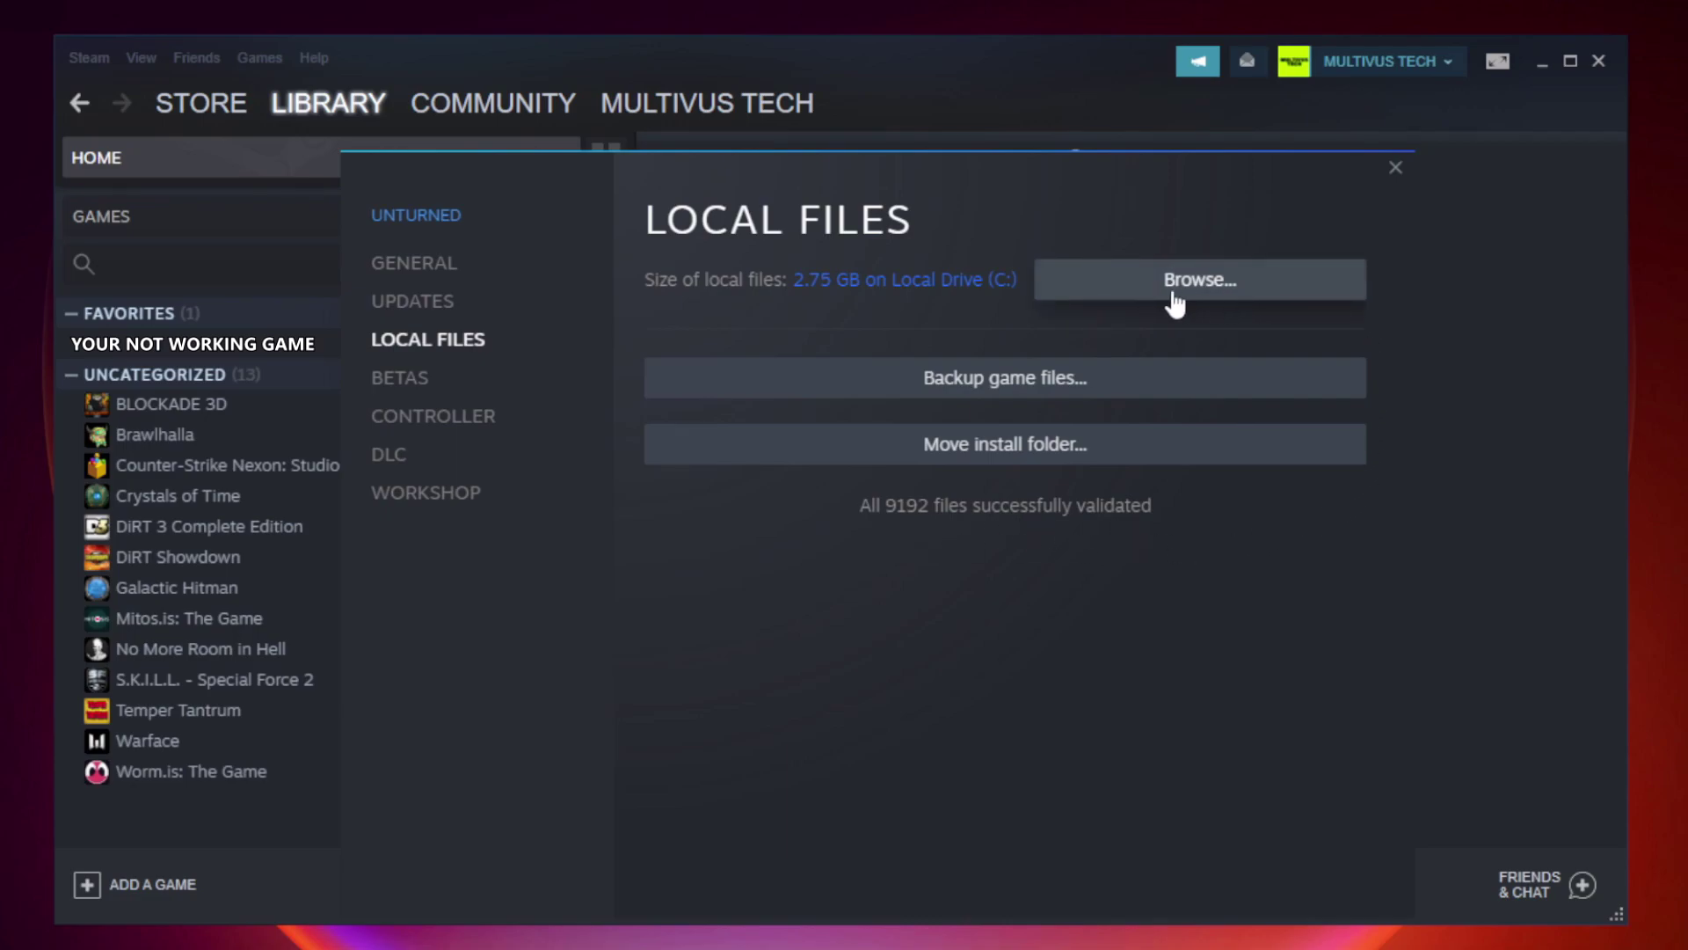
Browse to the game's install folder and open the properties of the YOUR NOT WORKING GAME shortcut.
left_click(1206, 303)
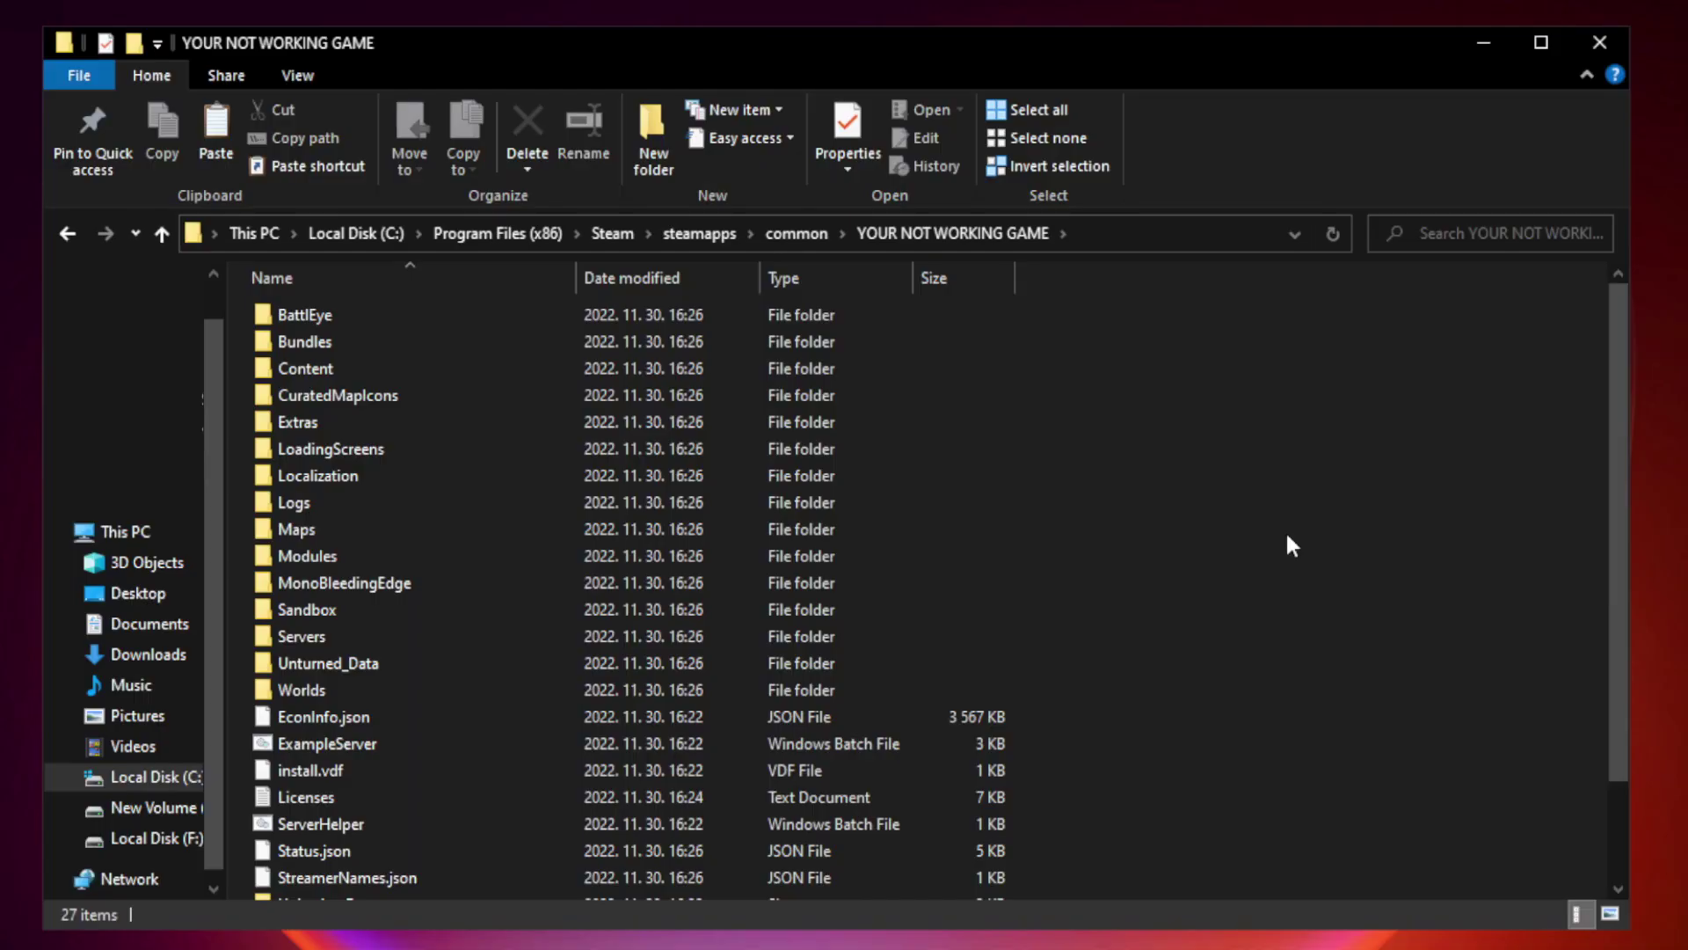
left_click_drag(1619, 461, 1621, 605)
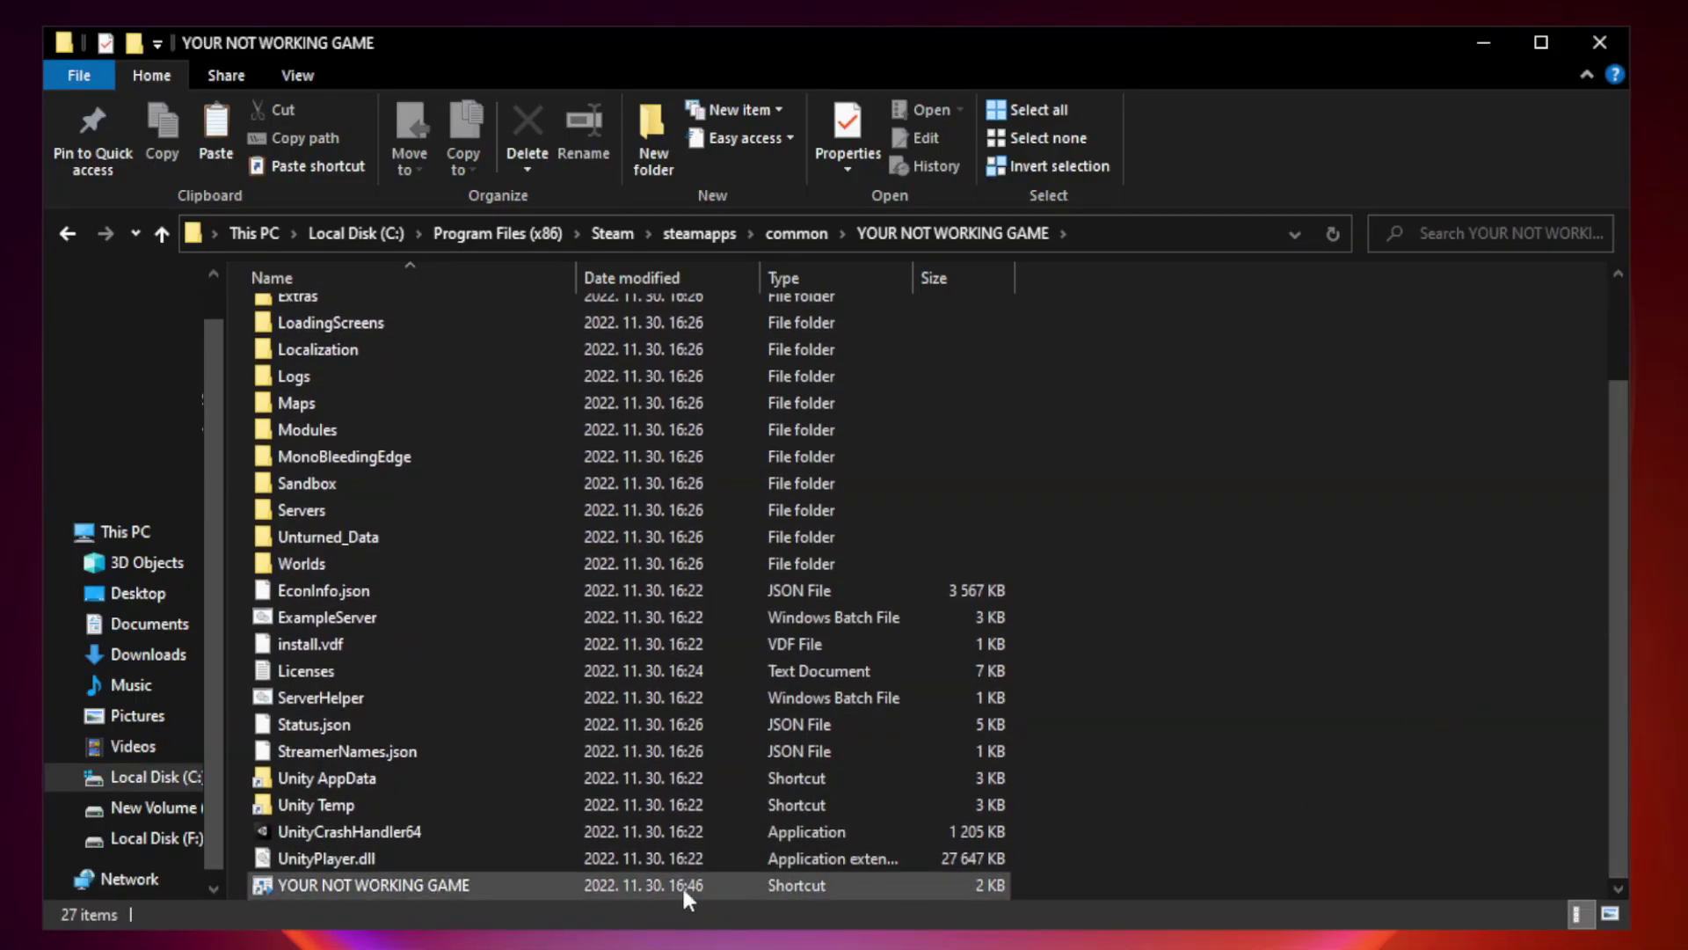
left_click(636, 888)
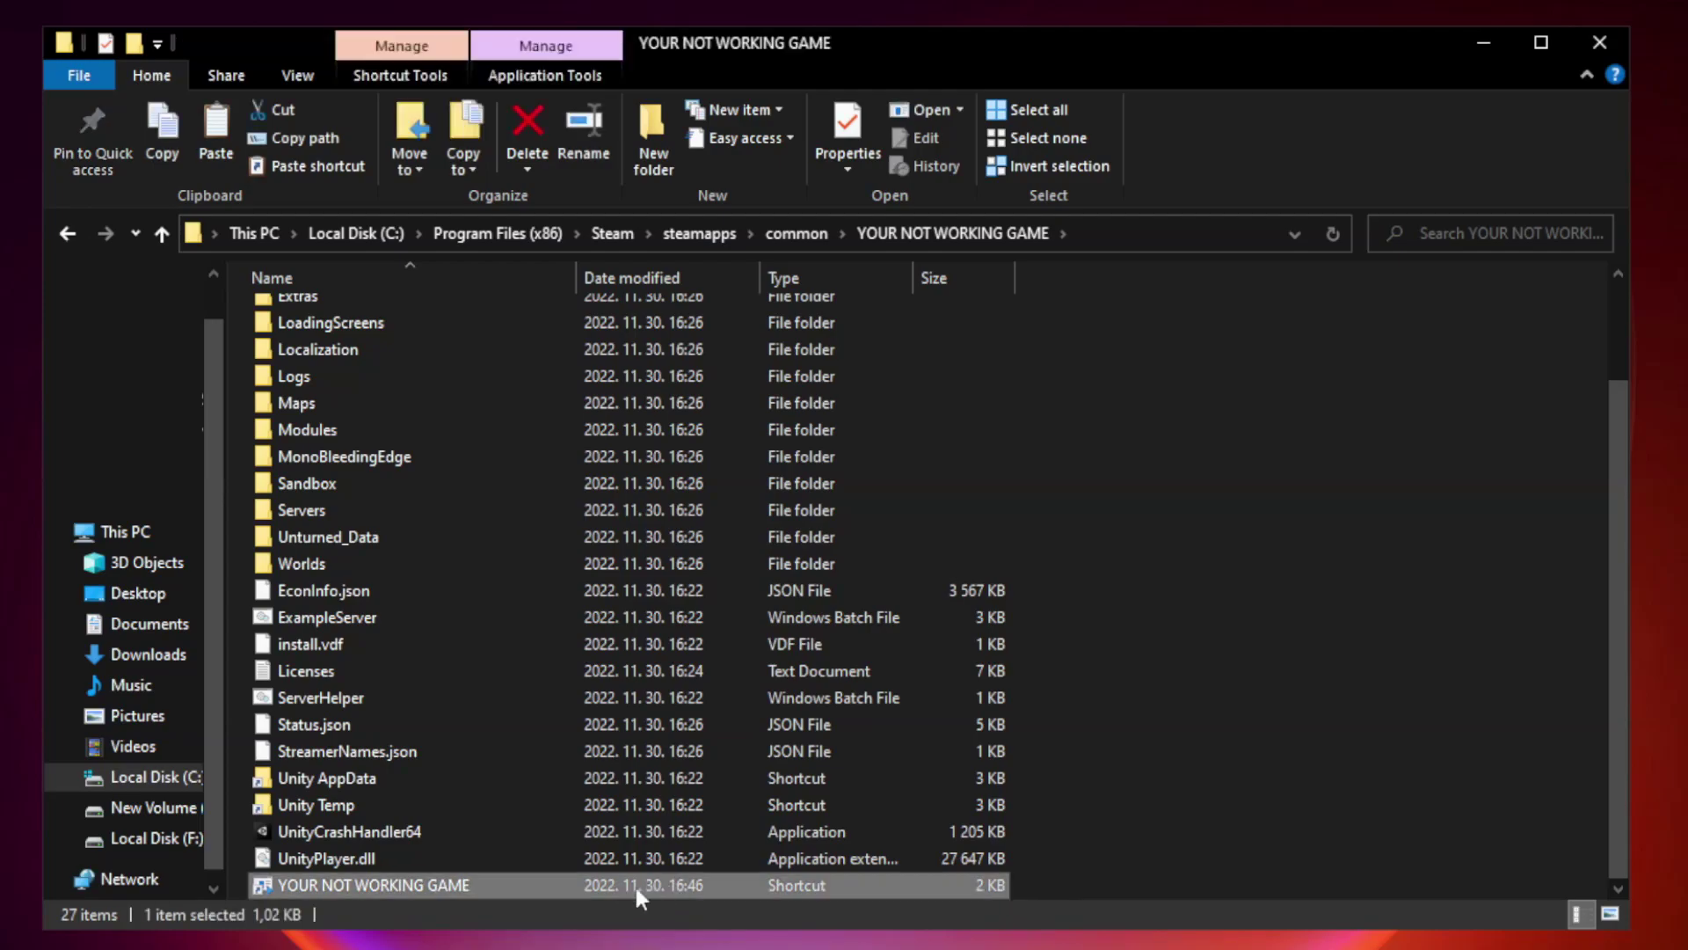
right_click(571, 887)
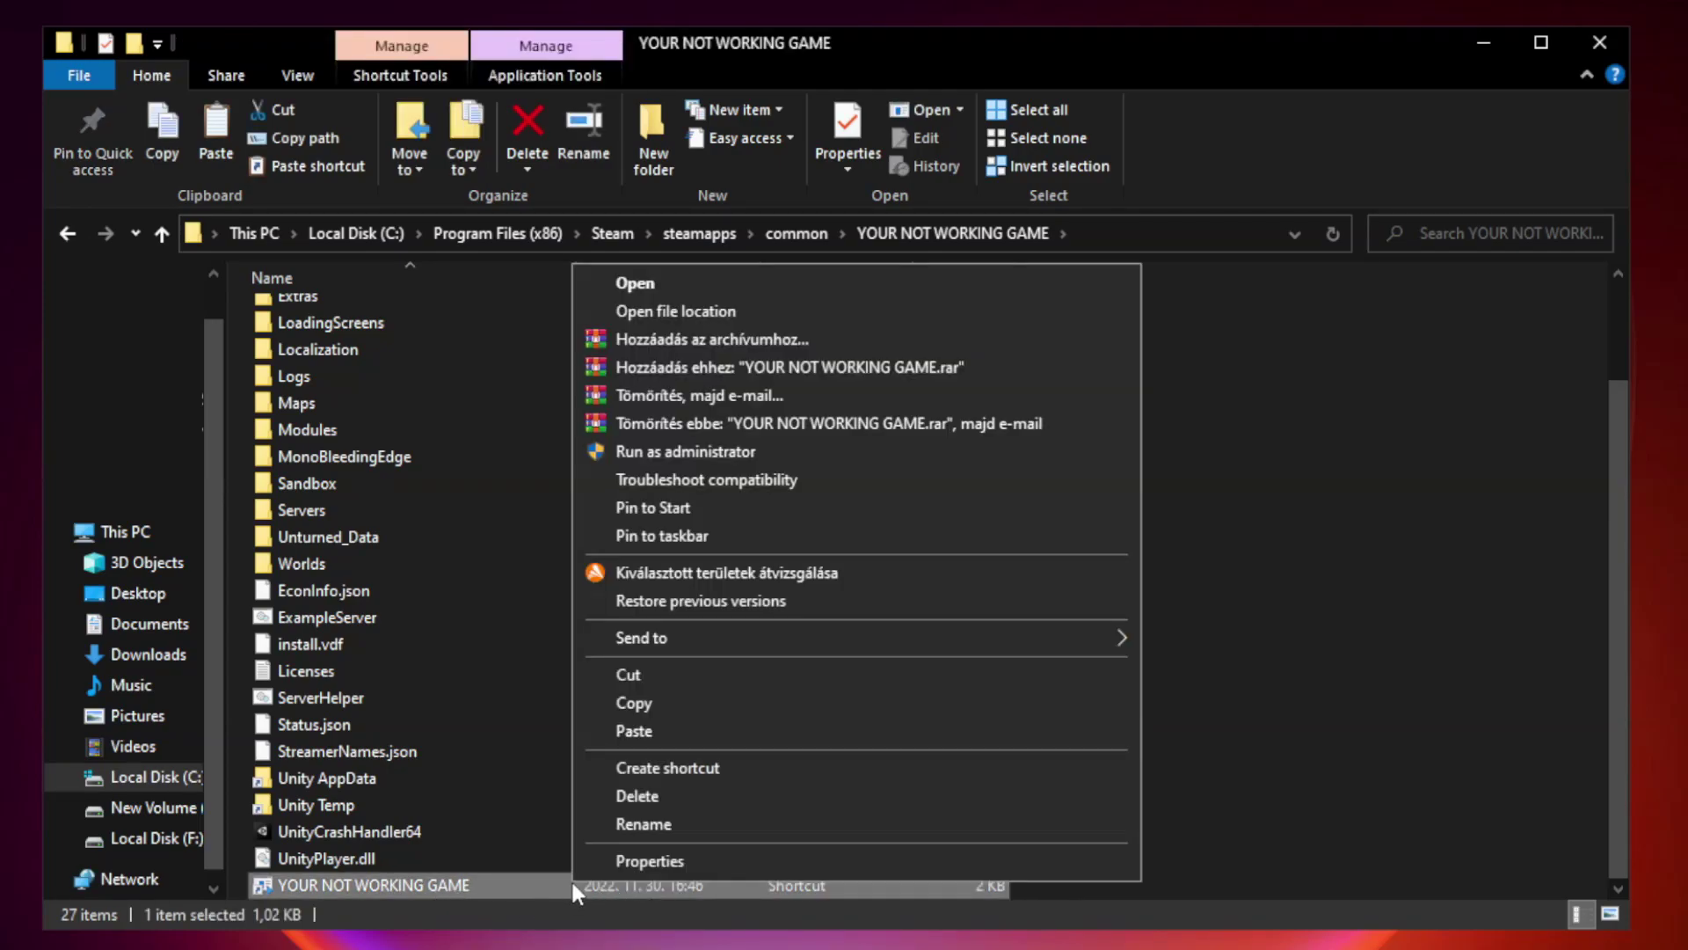
left_click(851, 866)
left_click_drag(838, 465, 837, 191)
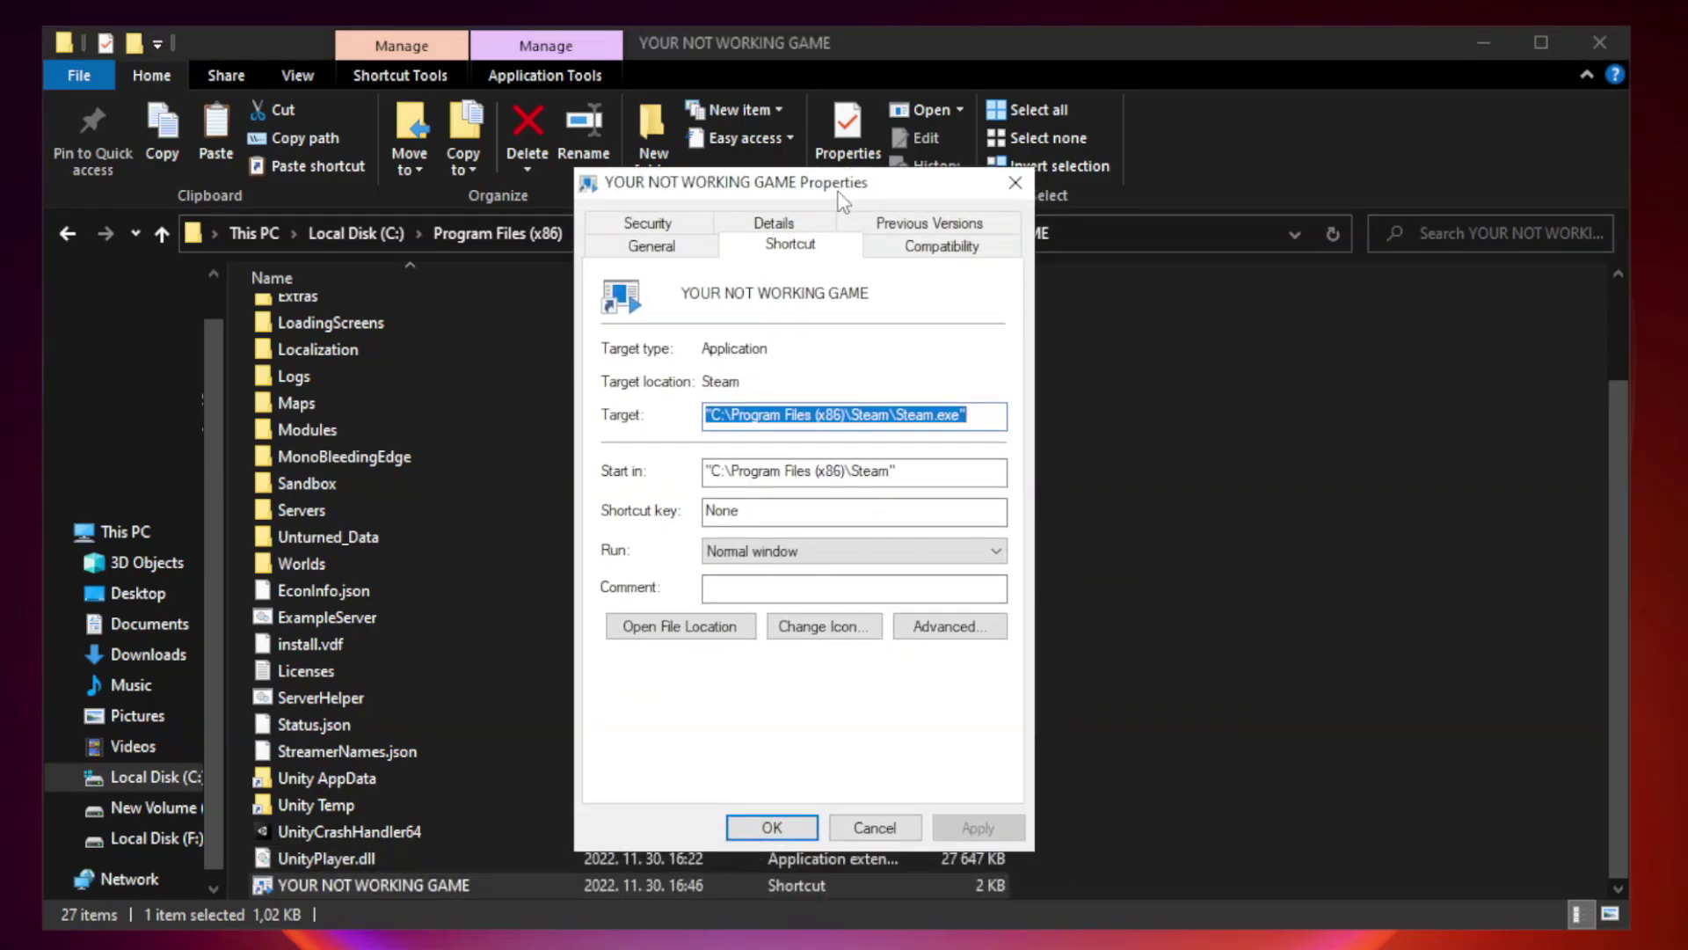
Apply Windows 8 compatibility mode, disabled fullscreen optimizations and running as administrator to the game shortcut, and close the folder.
left_click(935, 250)
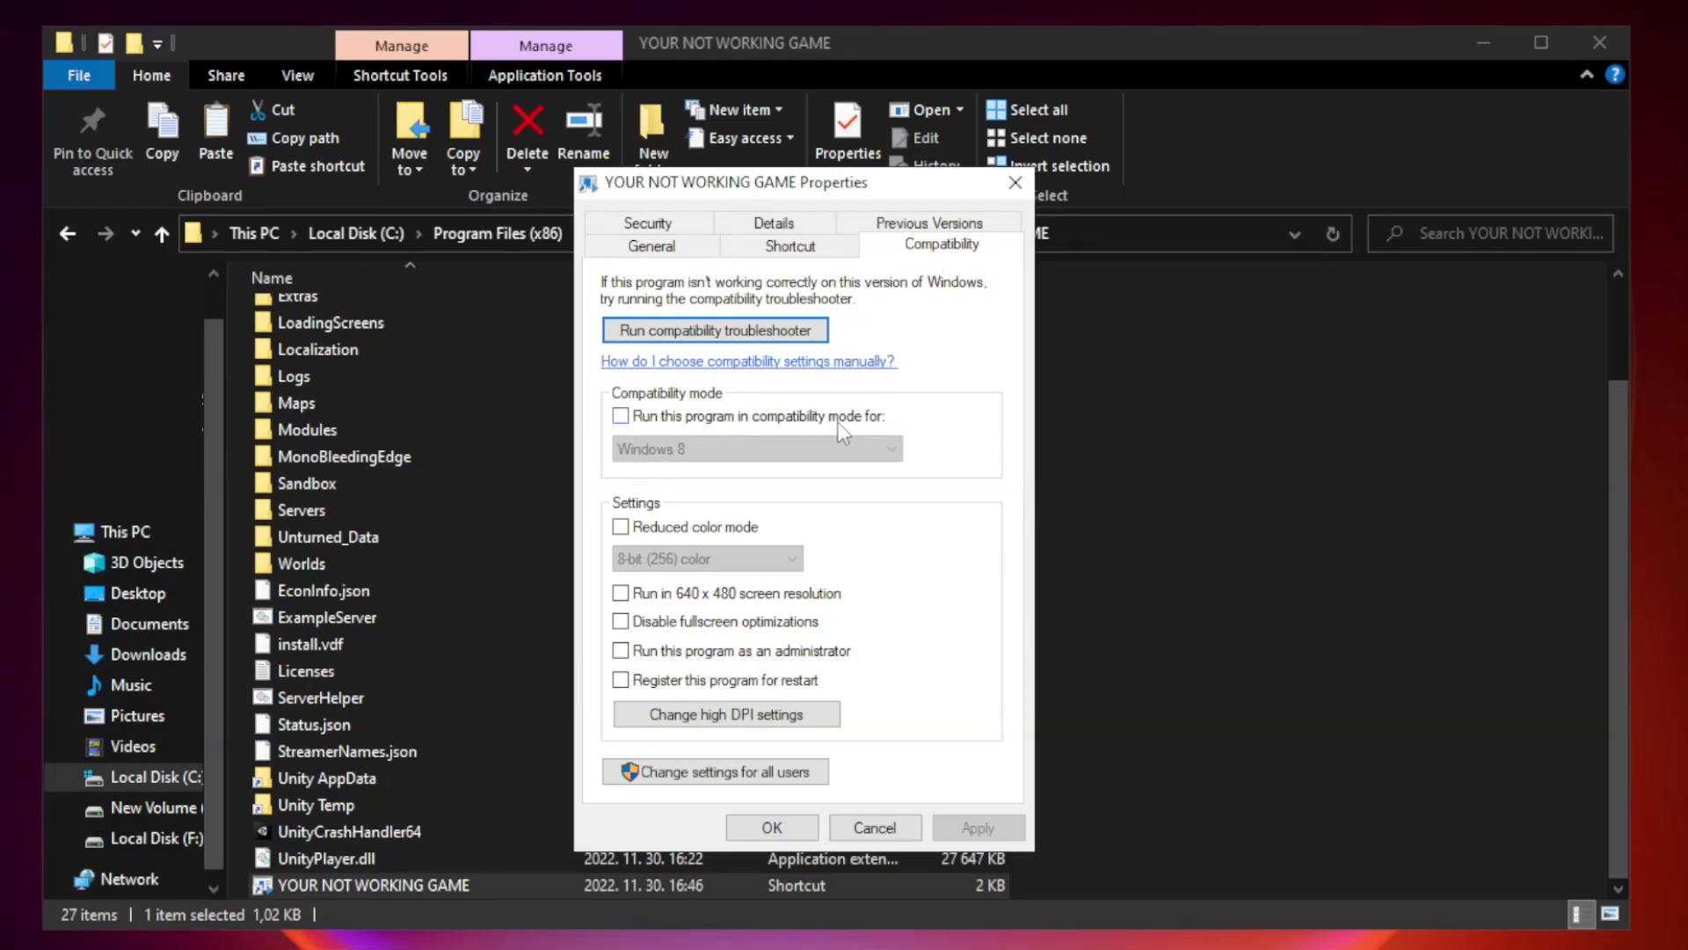
left_click(673, 421)
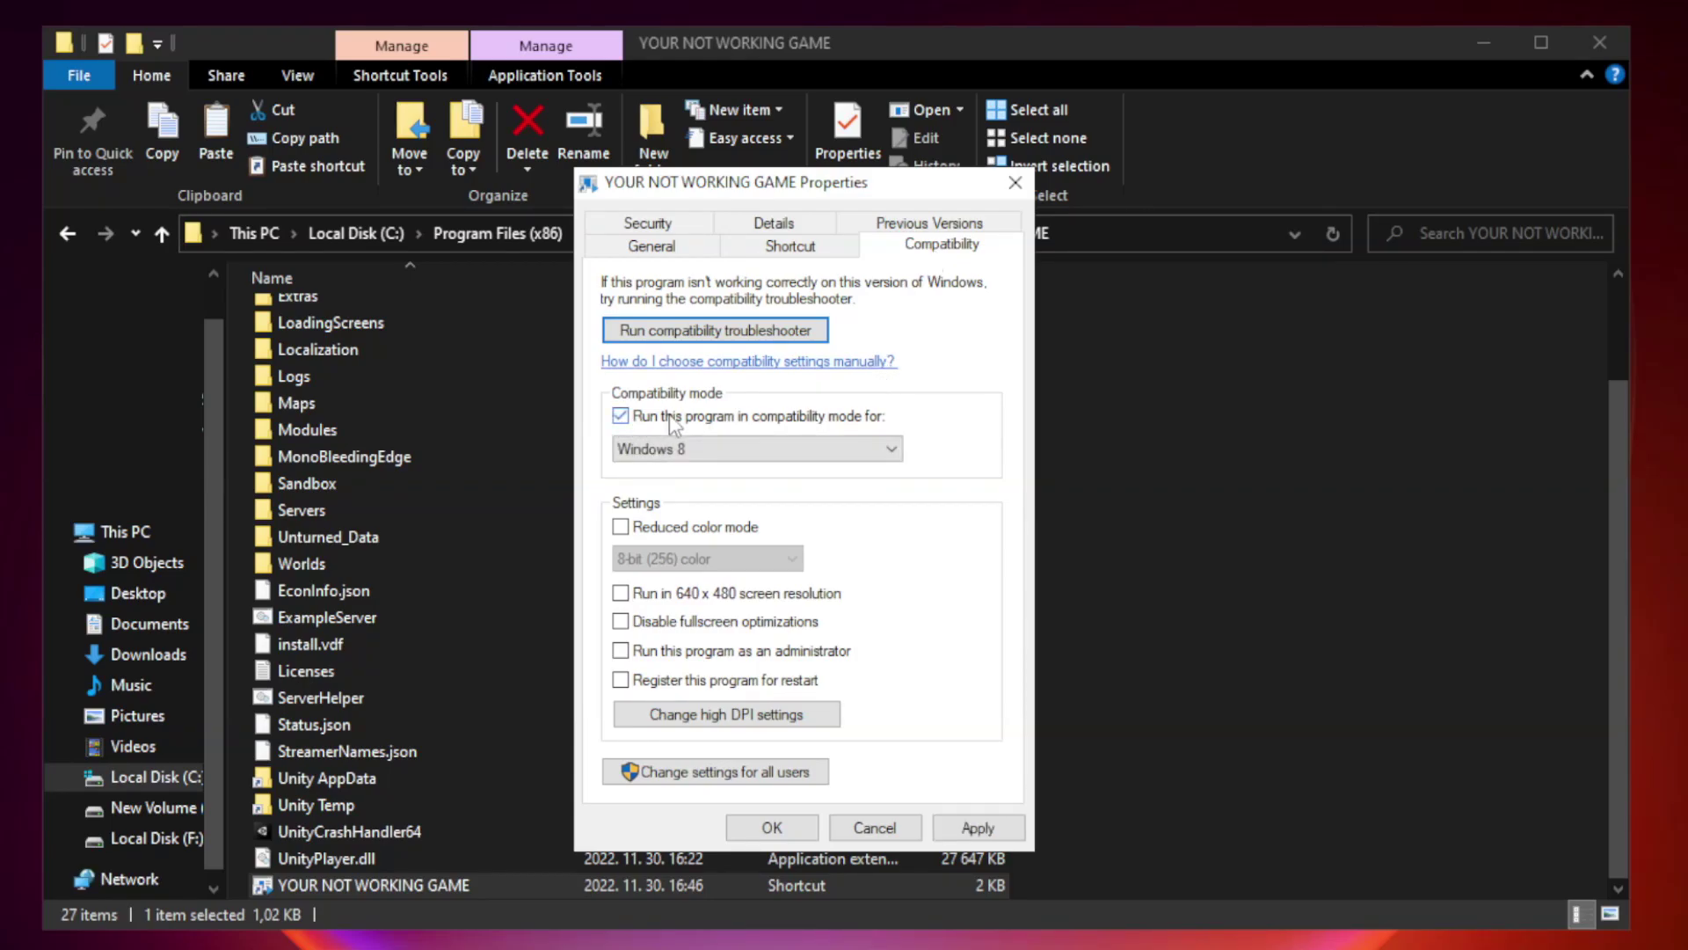
left_click(719, 446)
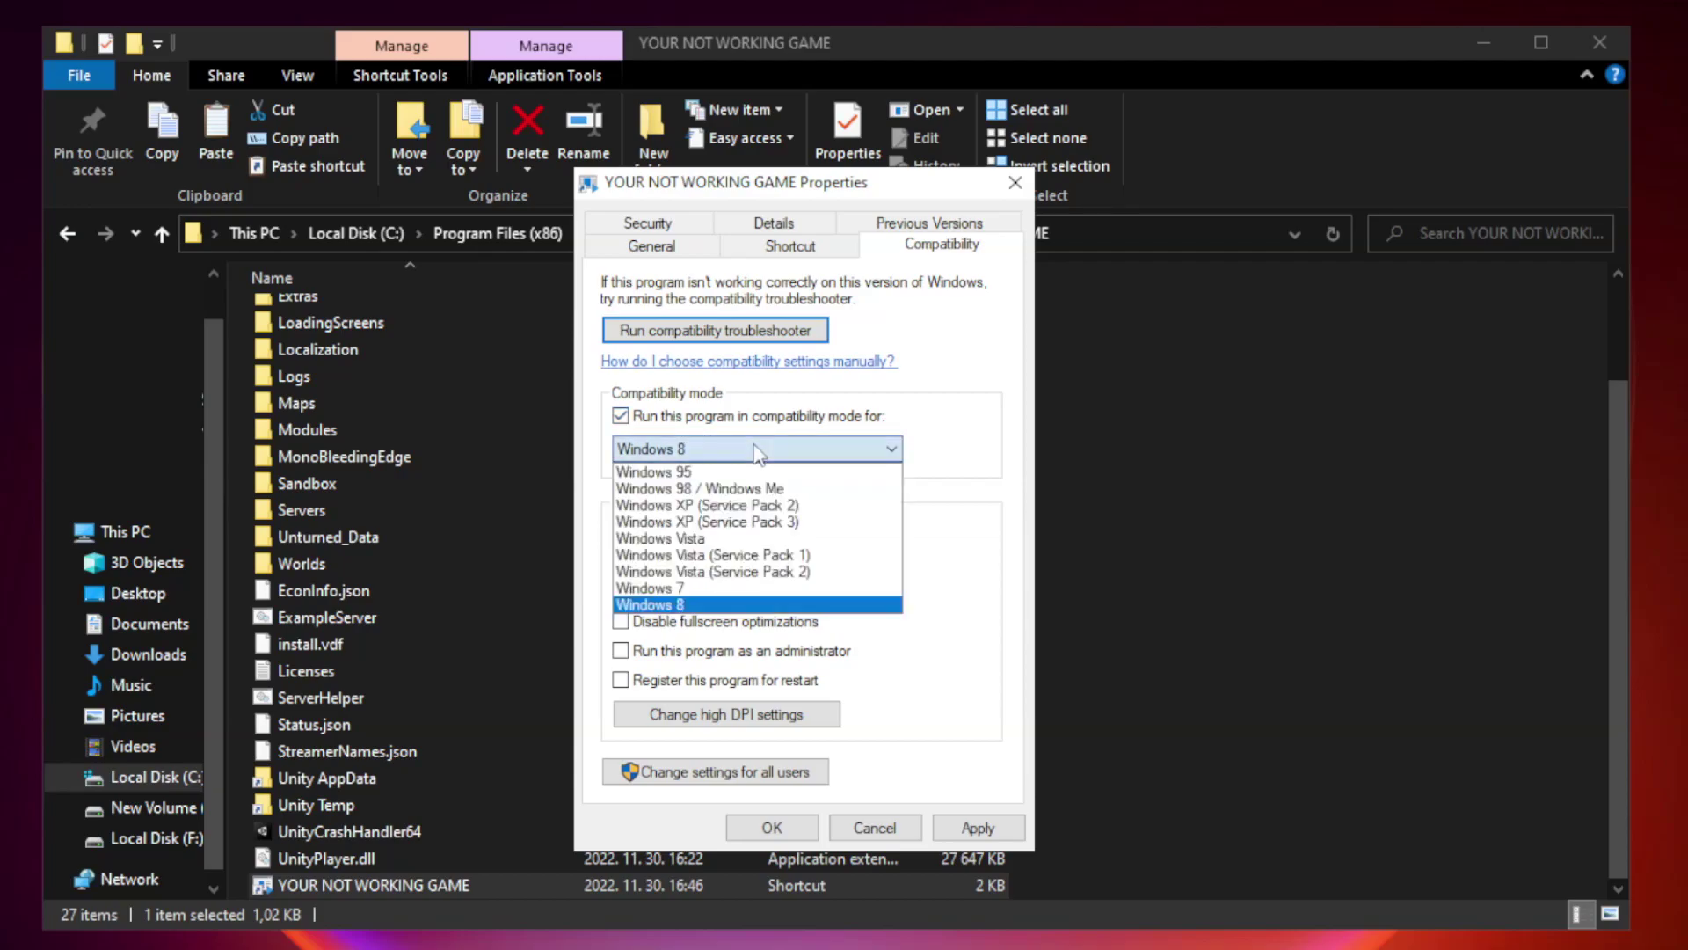
left_click(714, 605)
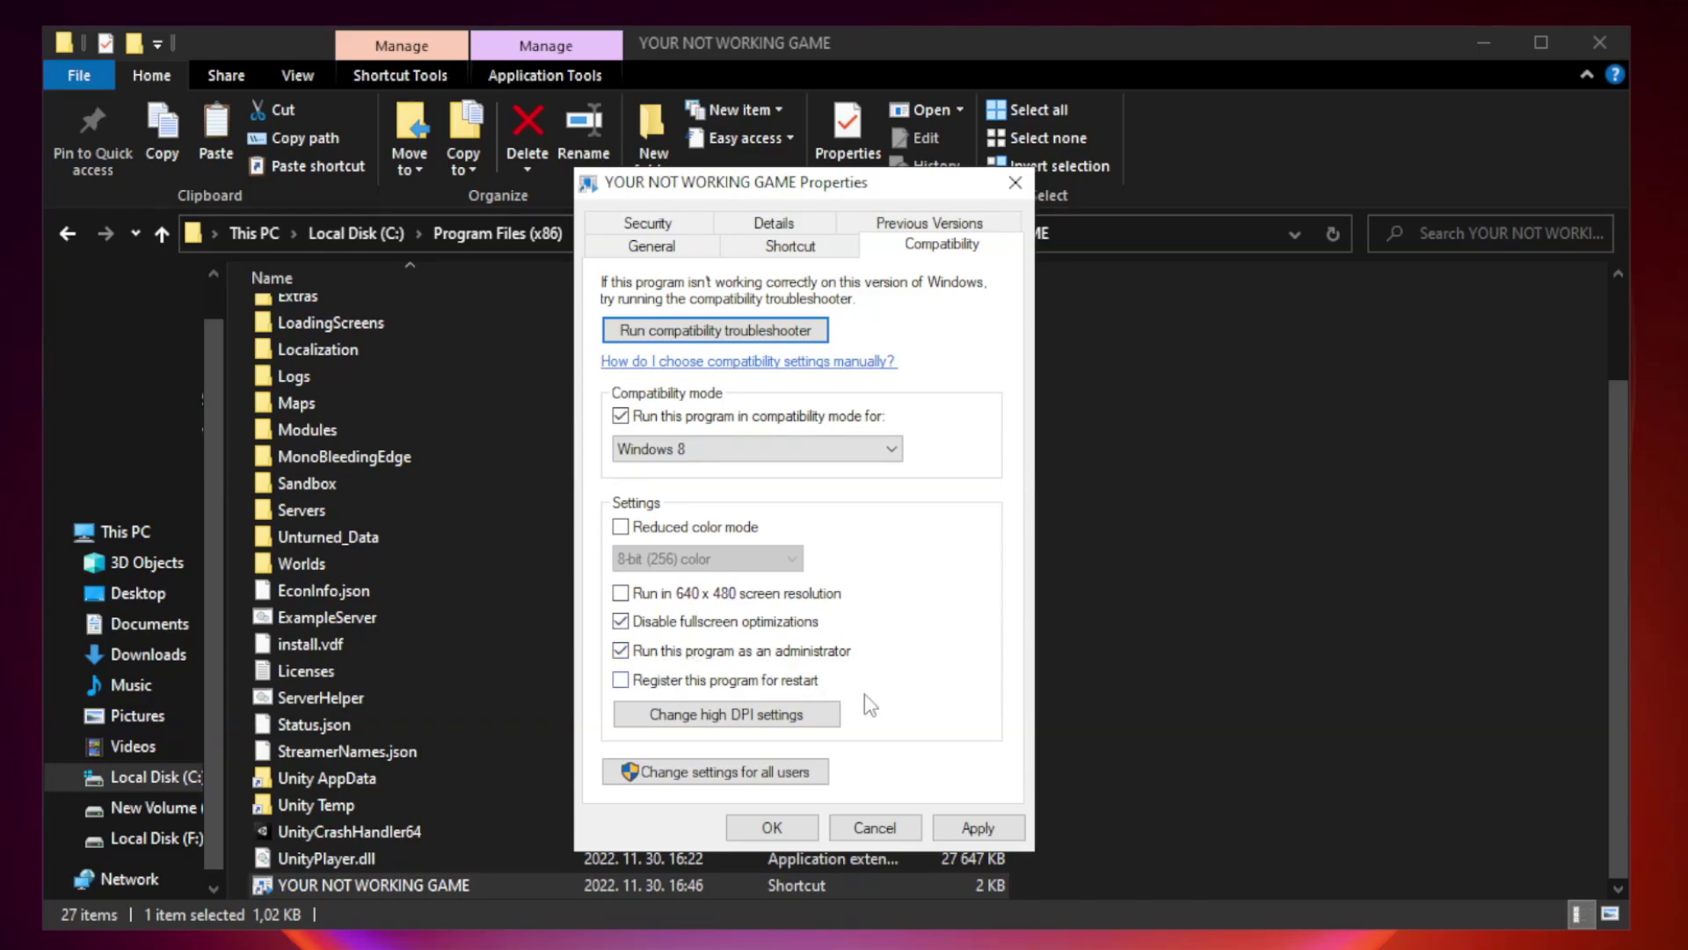
left_click(971, 830)
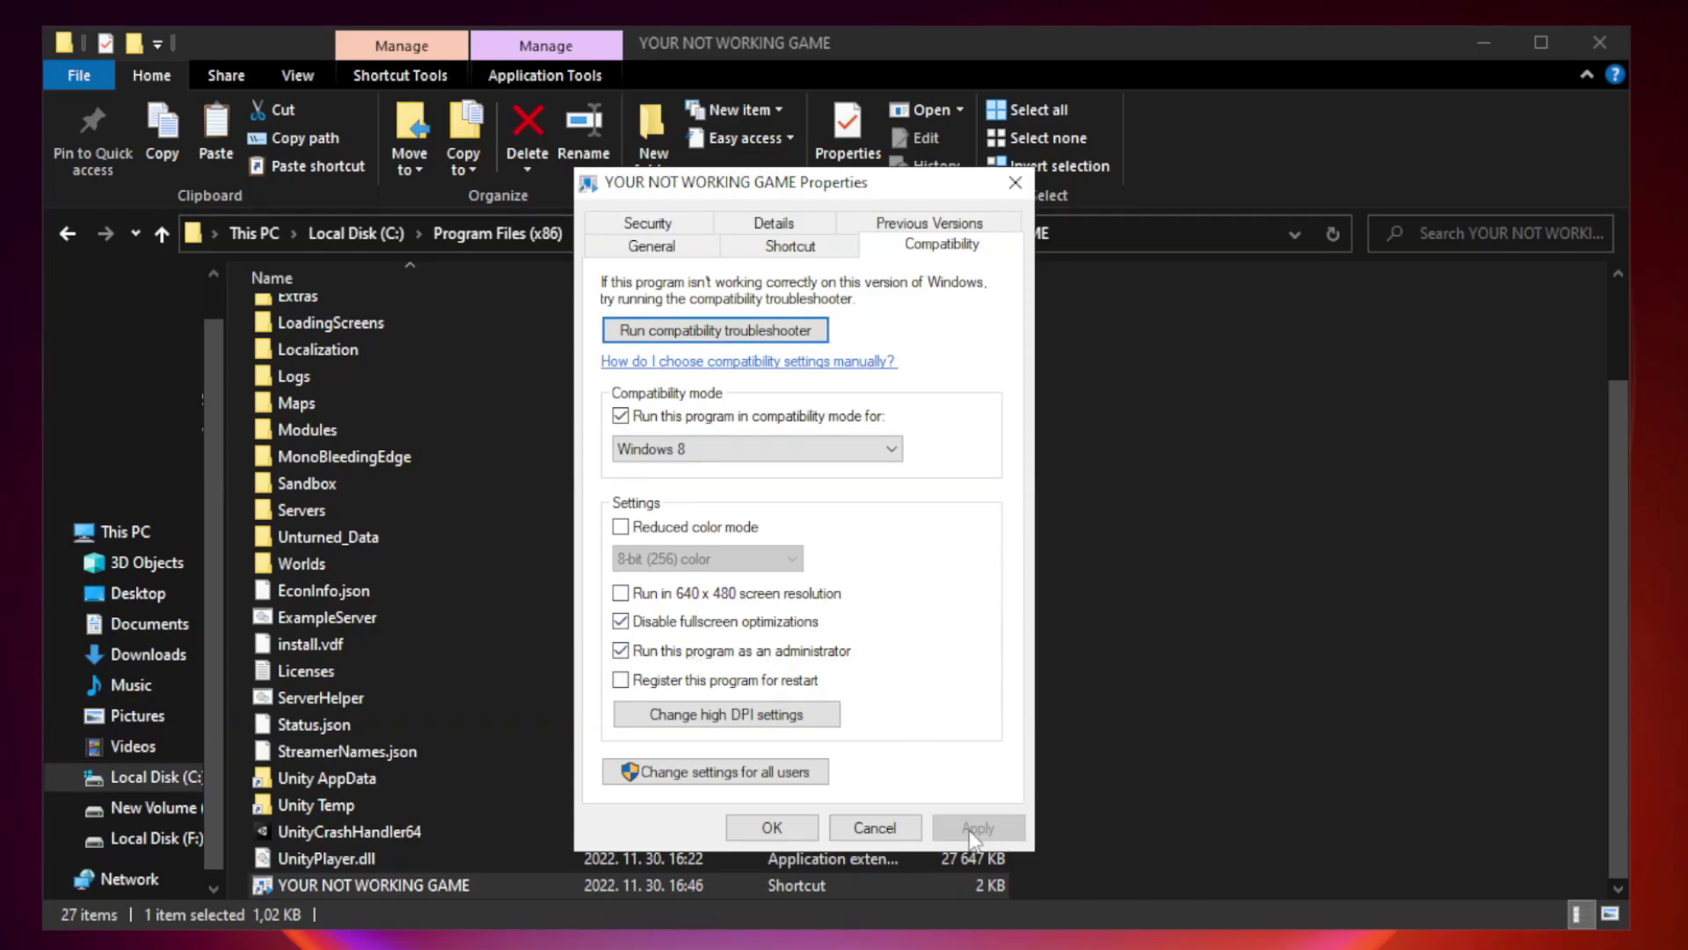
left_click(771, 828)
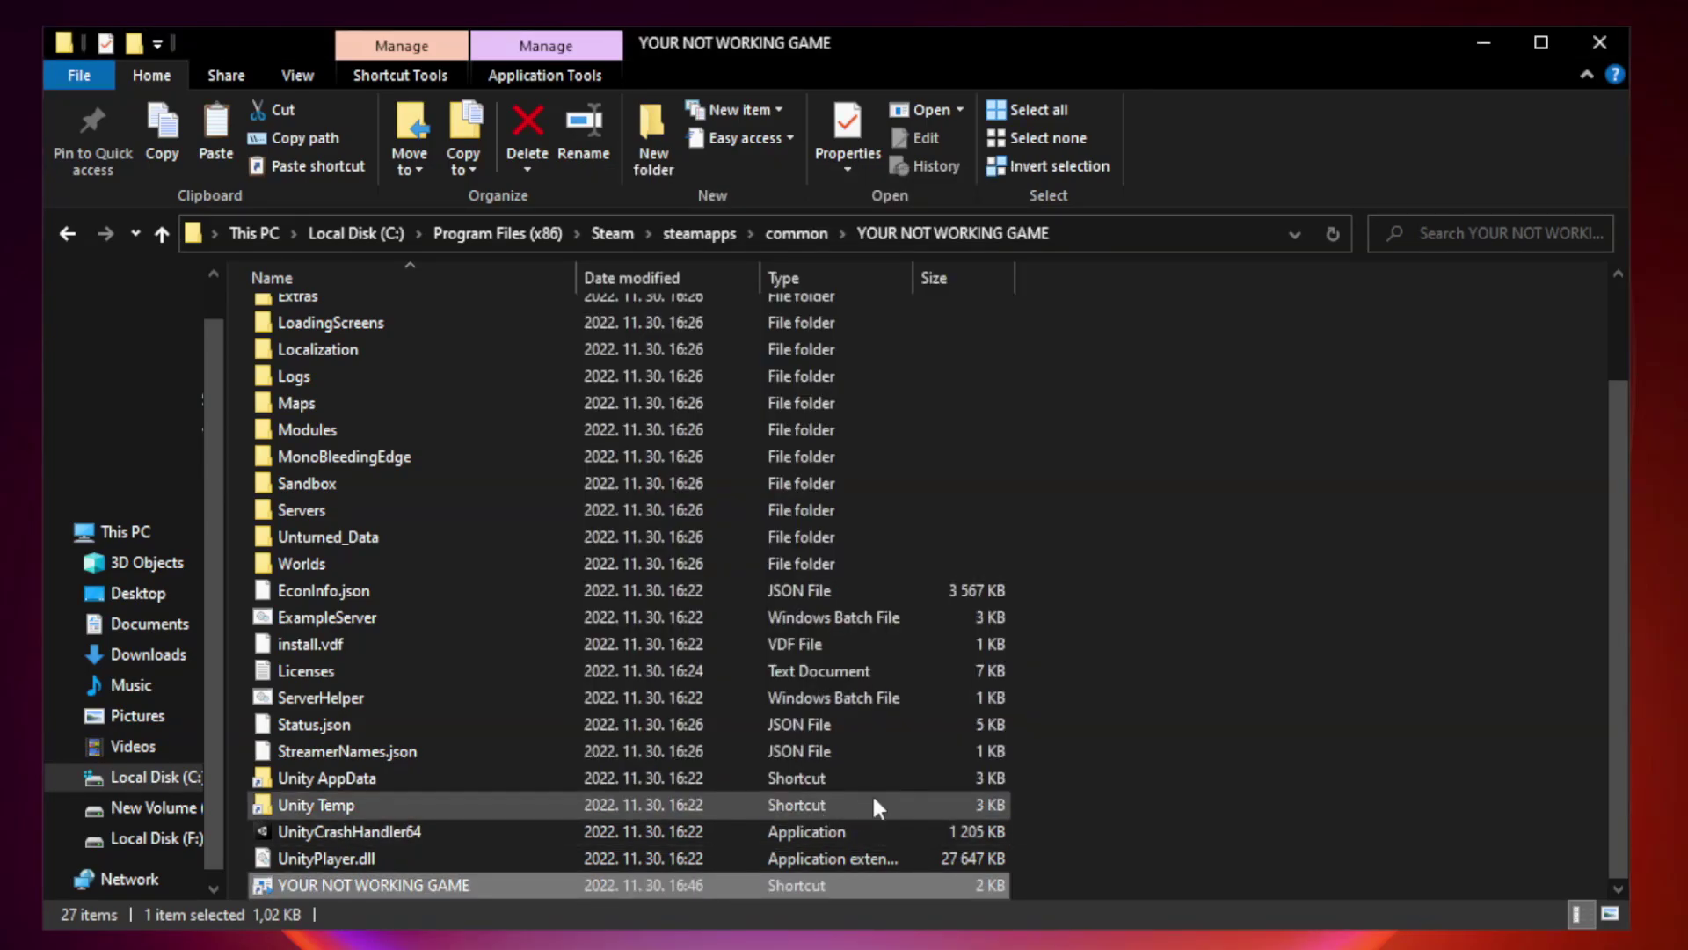
left_click(1599, 44)
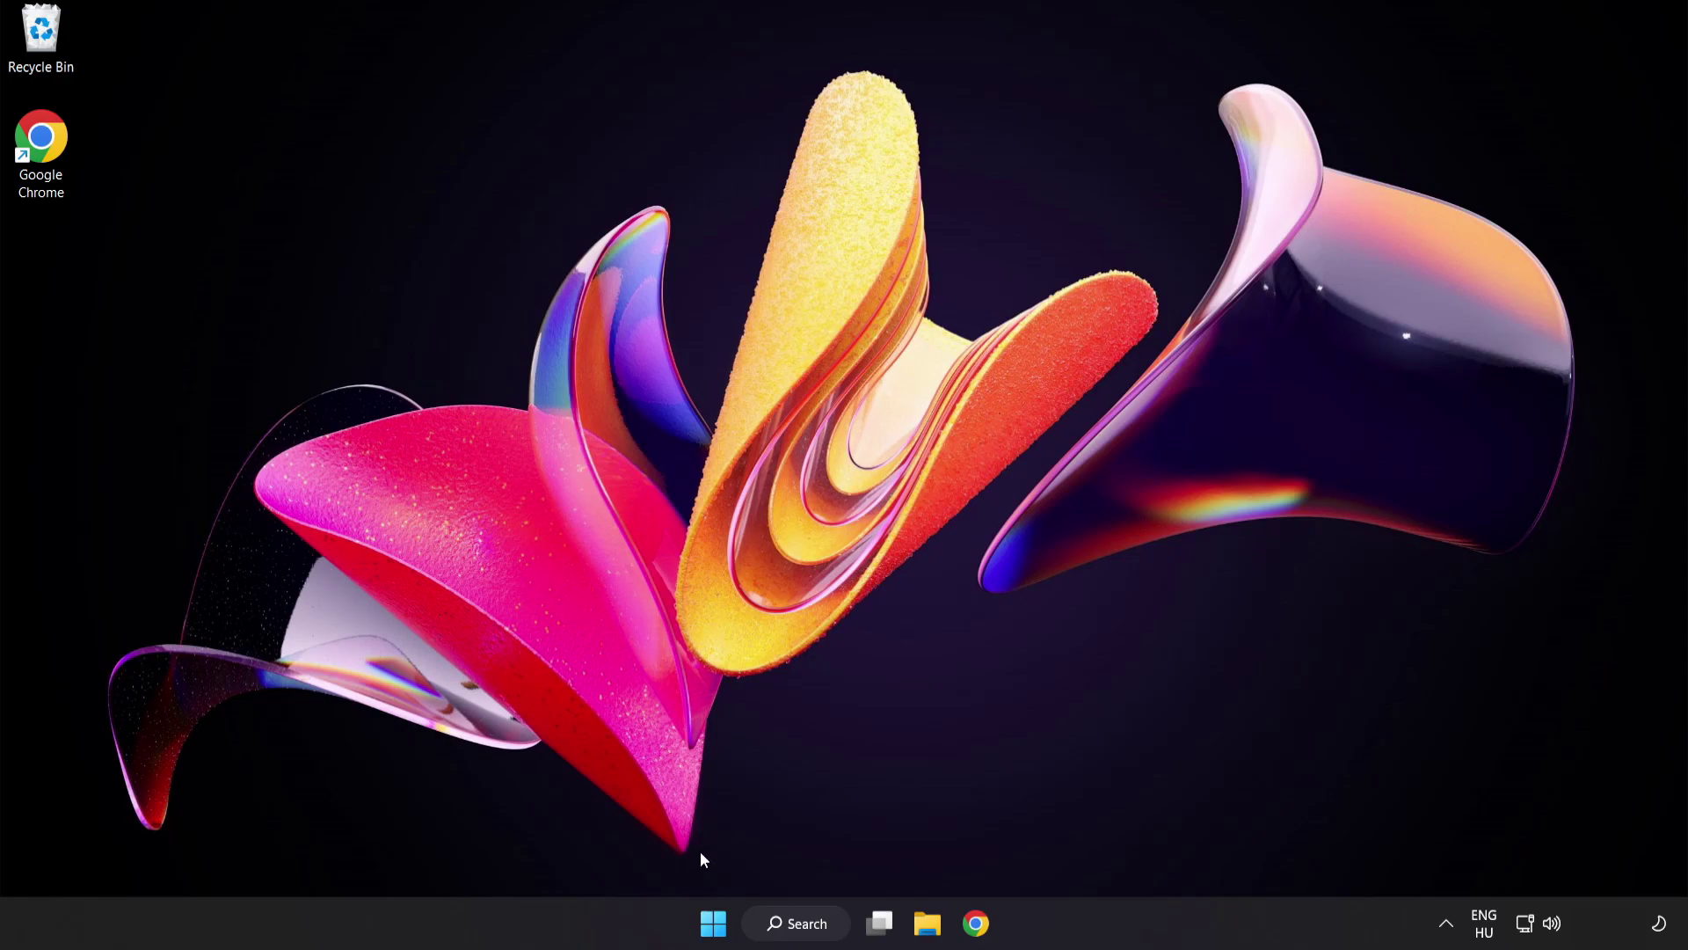
Open Task Manager and show the list of startup apps.
right_click(720, 927)
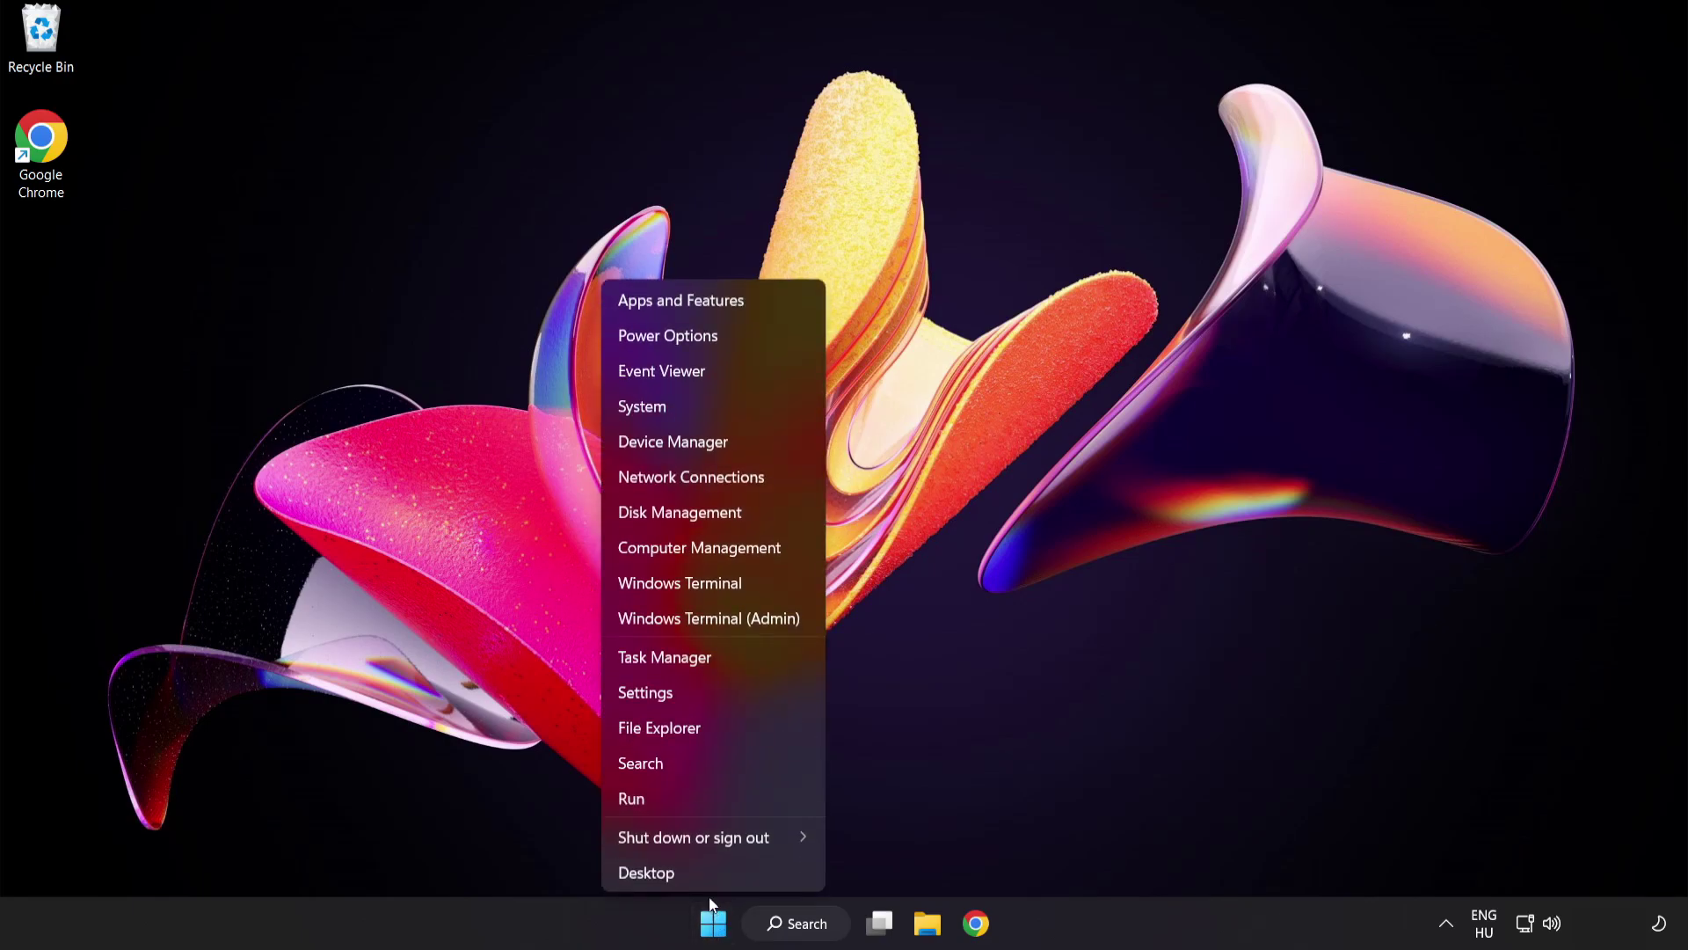
left_click(730, 661)
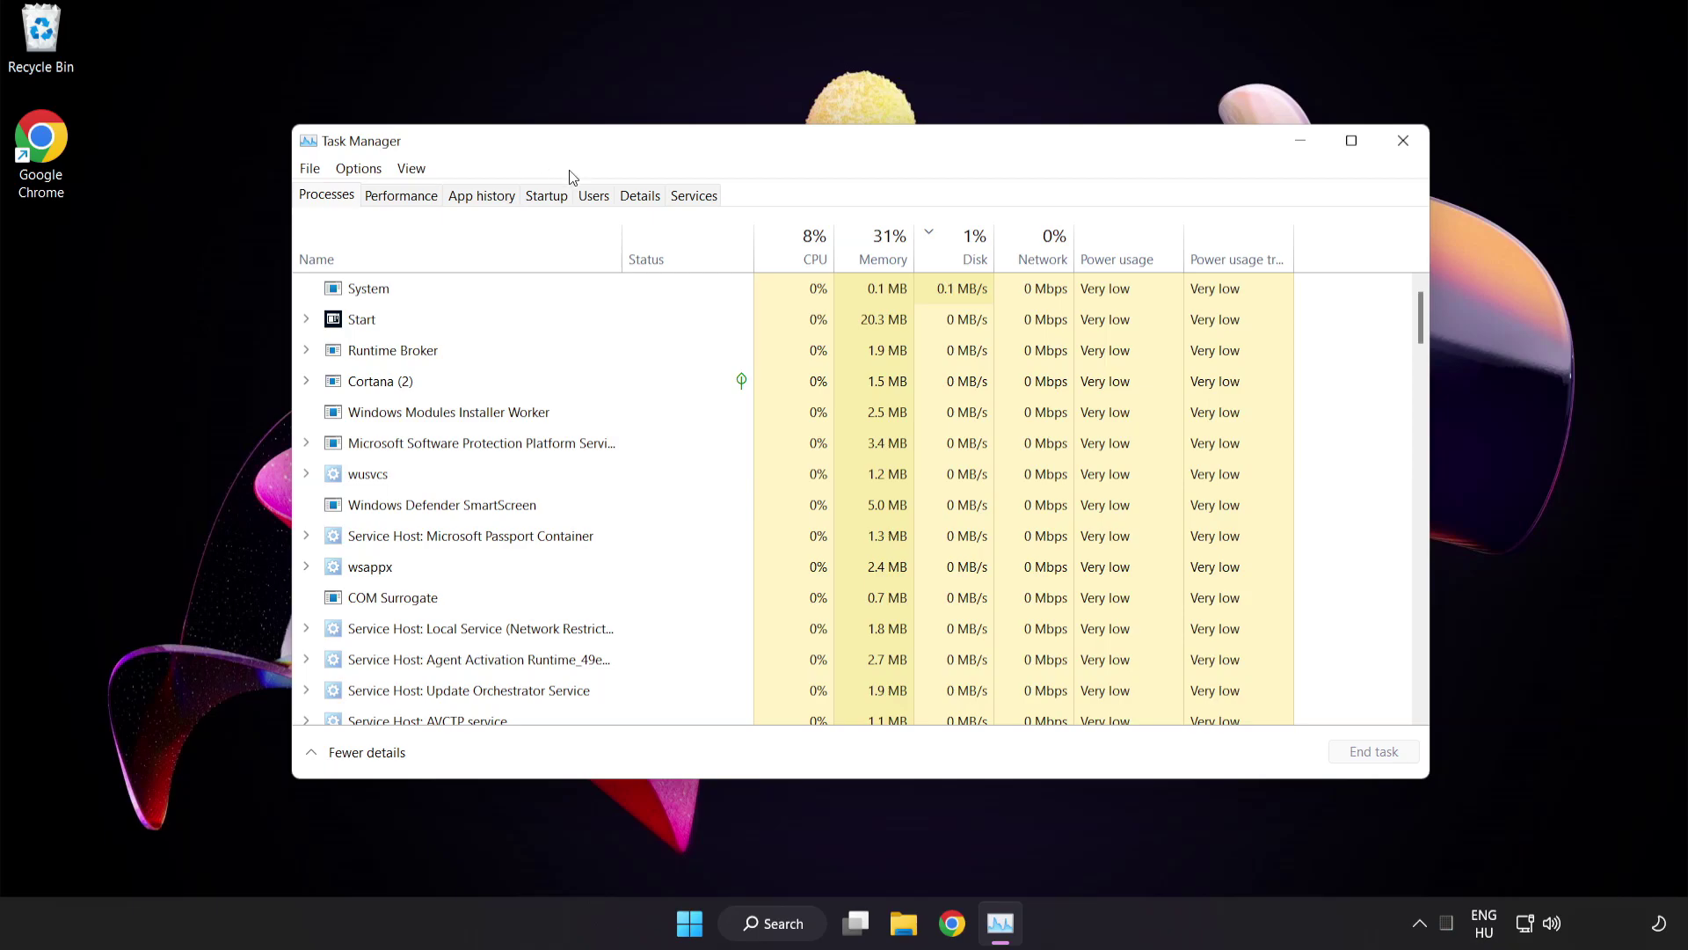
left_click(560, 203)
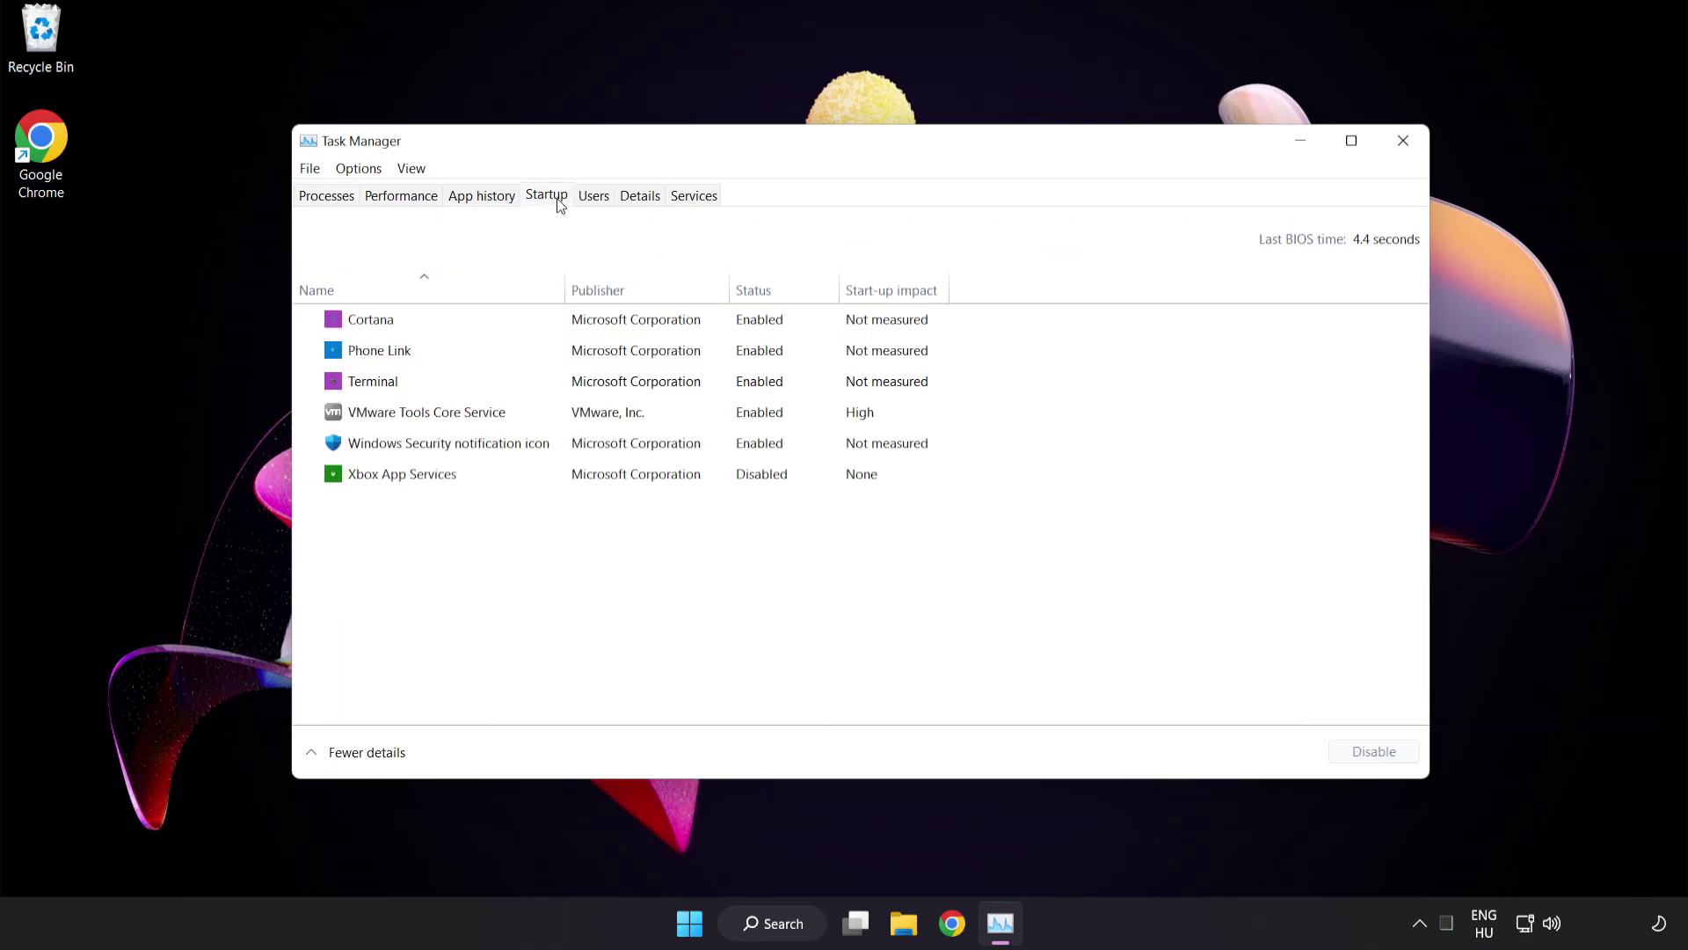
Disable Cortana, Phone Link, Terminal and the Windows Security notification icon at startup, and close Task Manager.
left_click(559, 324)
left_click(1374, 758)
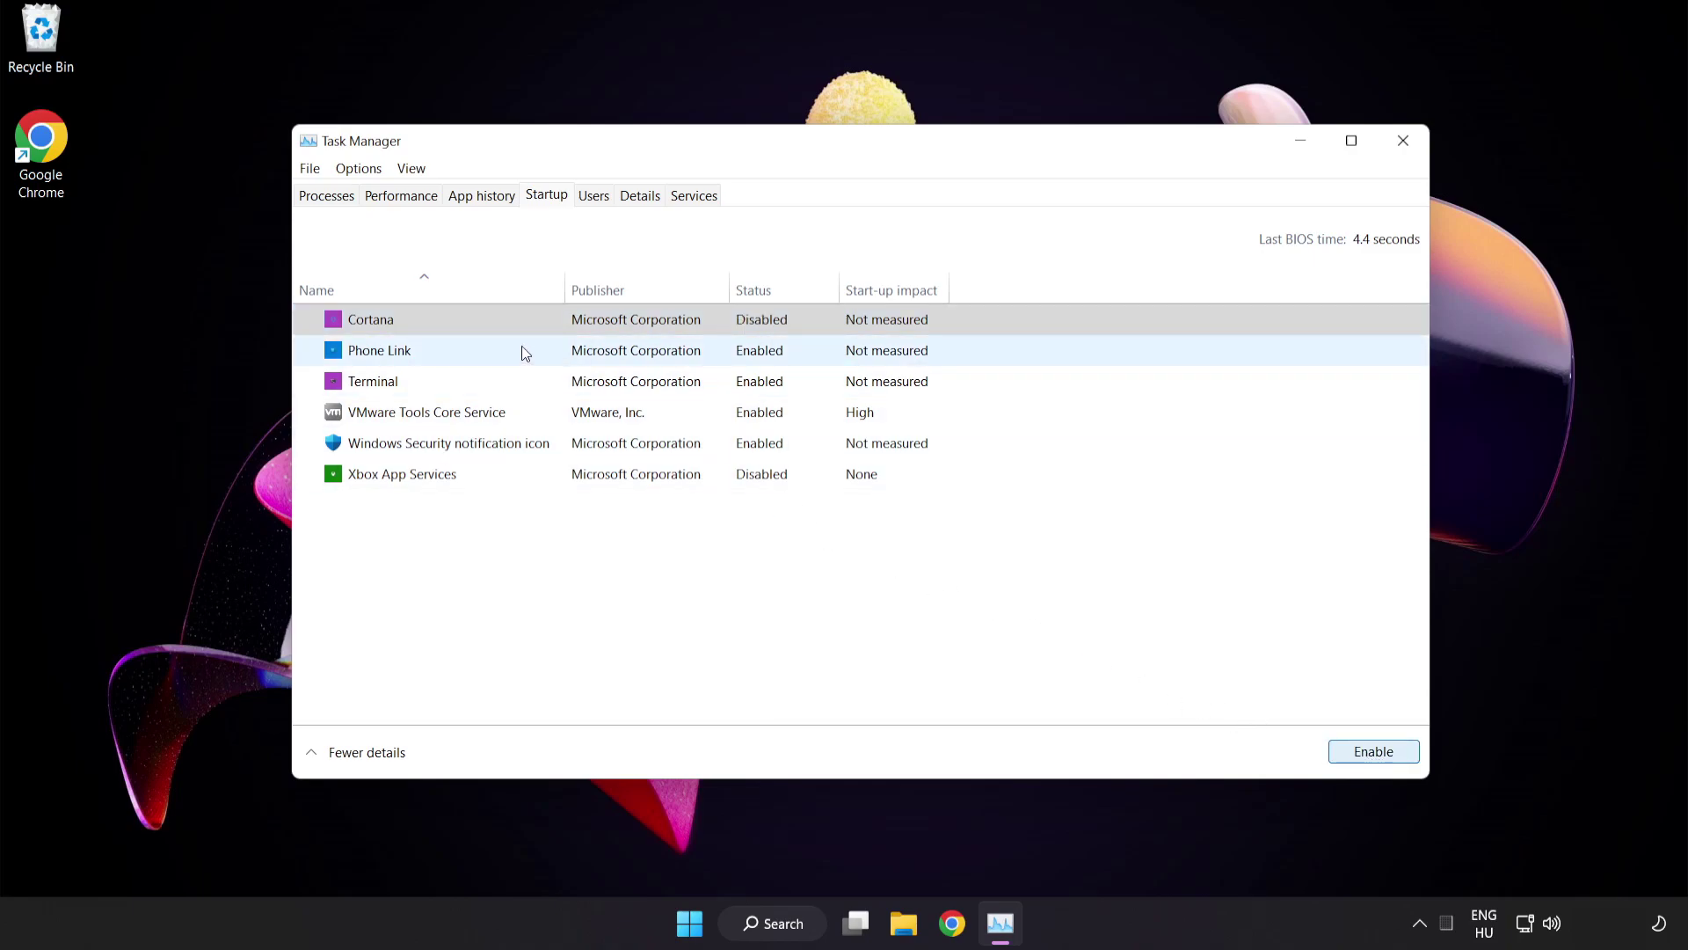
left_click(521, 348)
left_click(1372, 752)
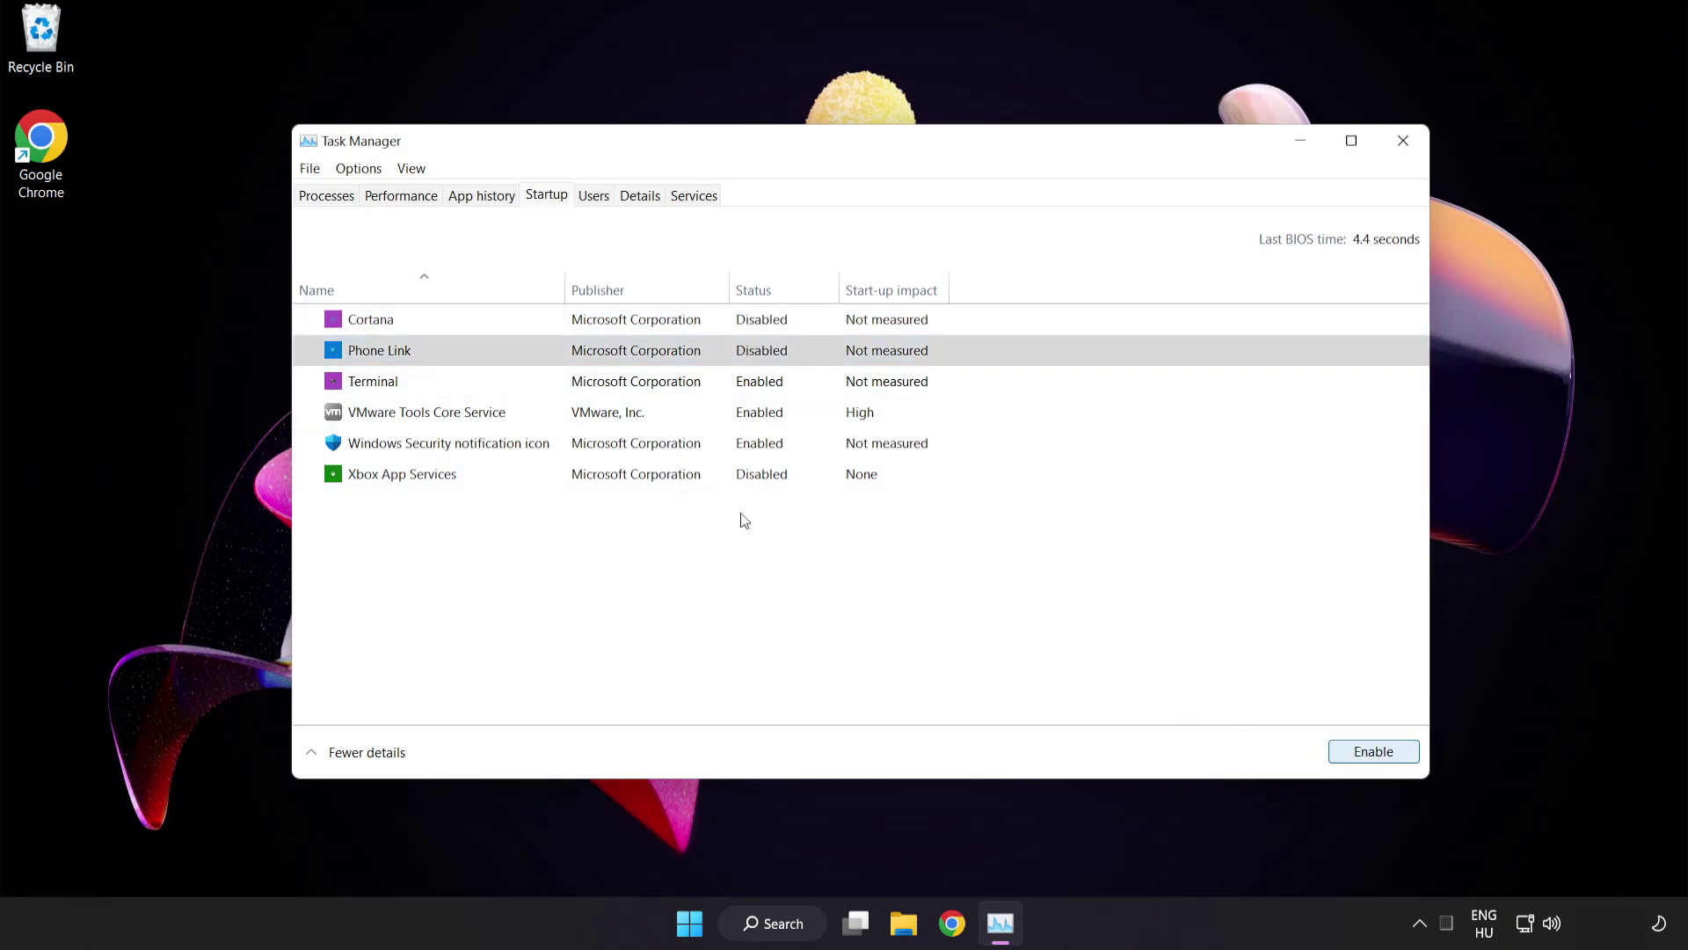
left_click(535, 383)
left_click(1374, 752)
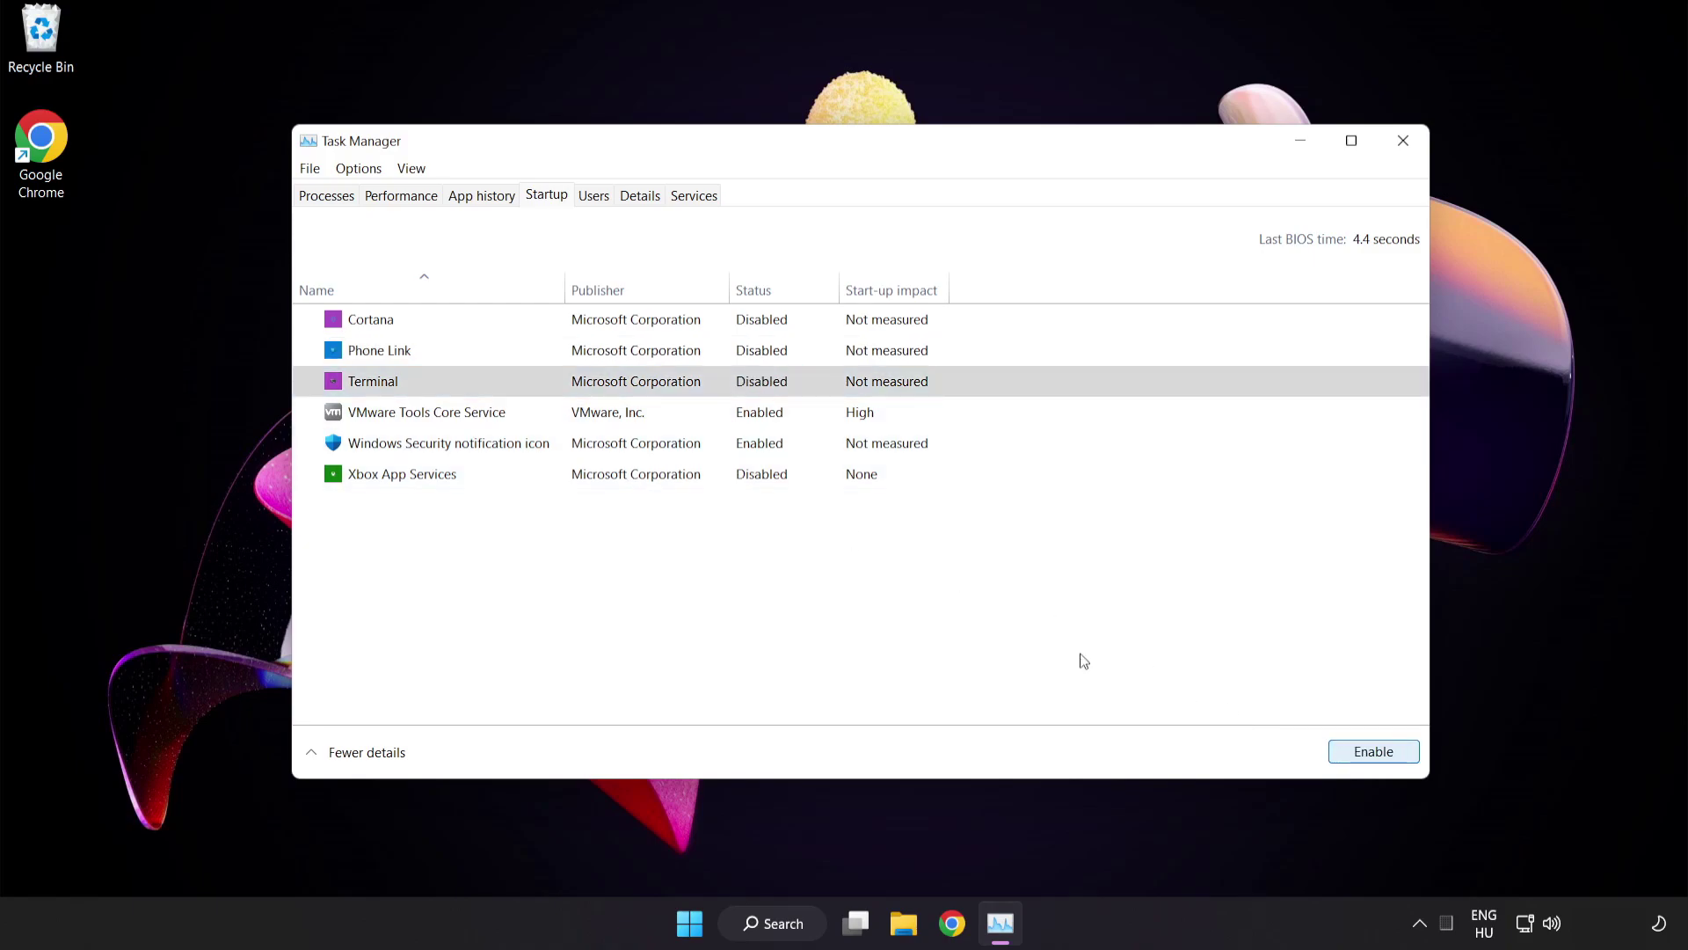
left_click(568, 443)
left_click(1361, 756)
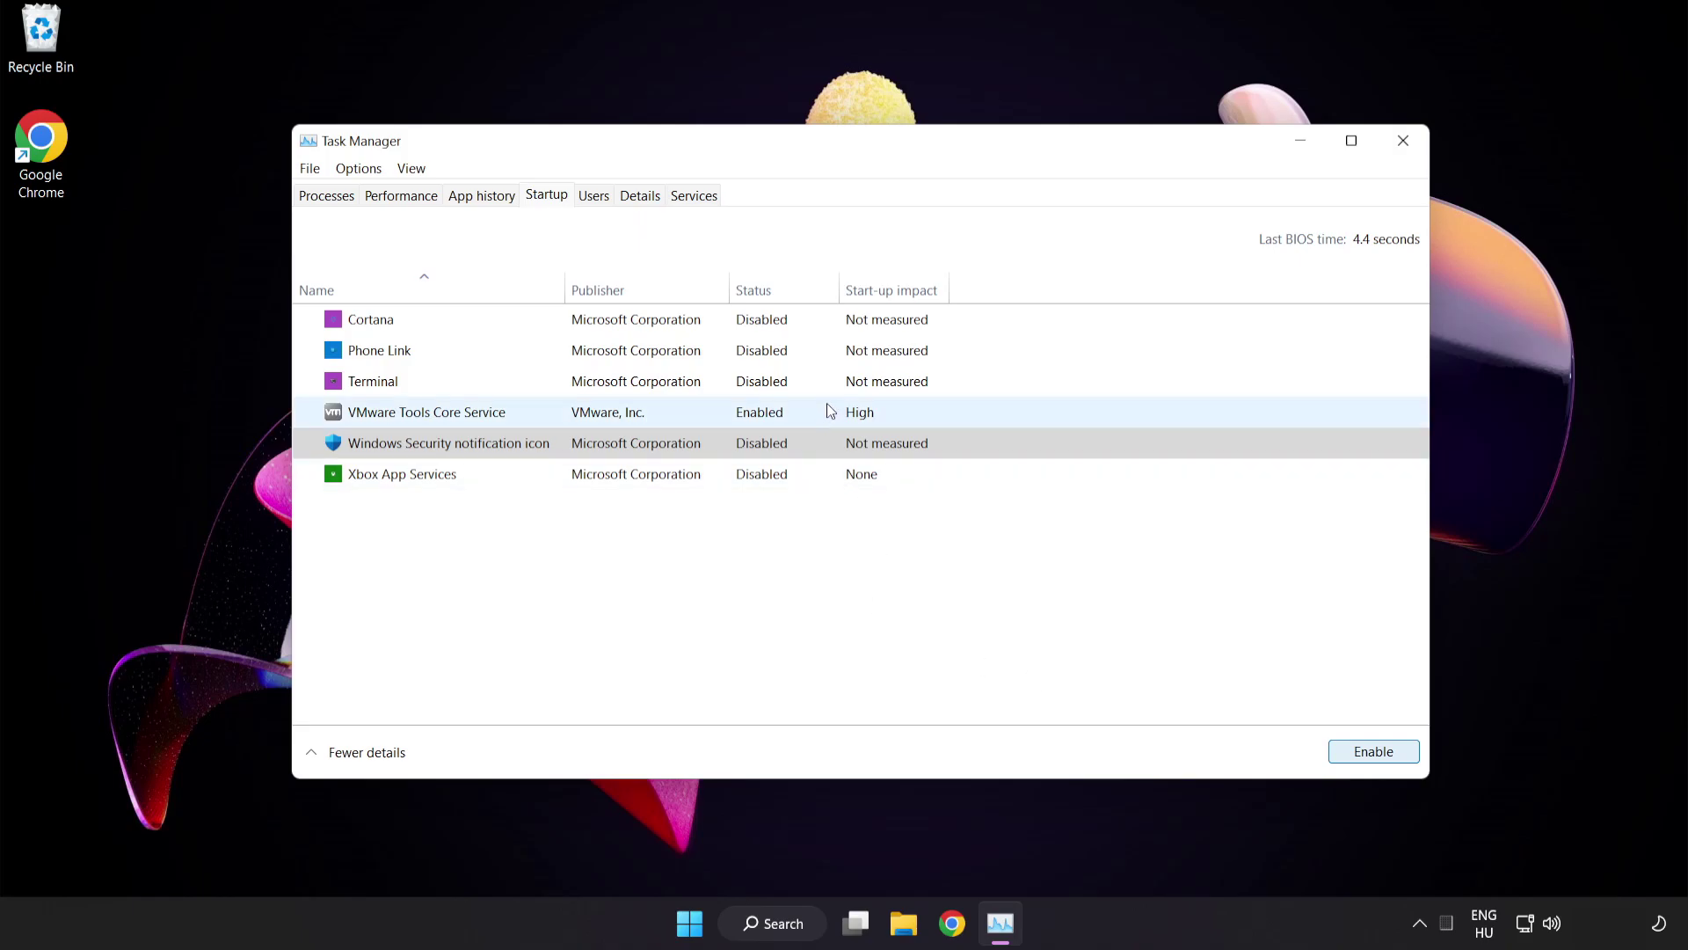
left_click(1404, 146)
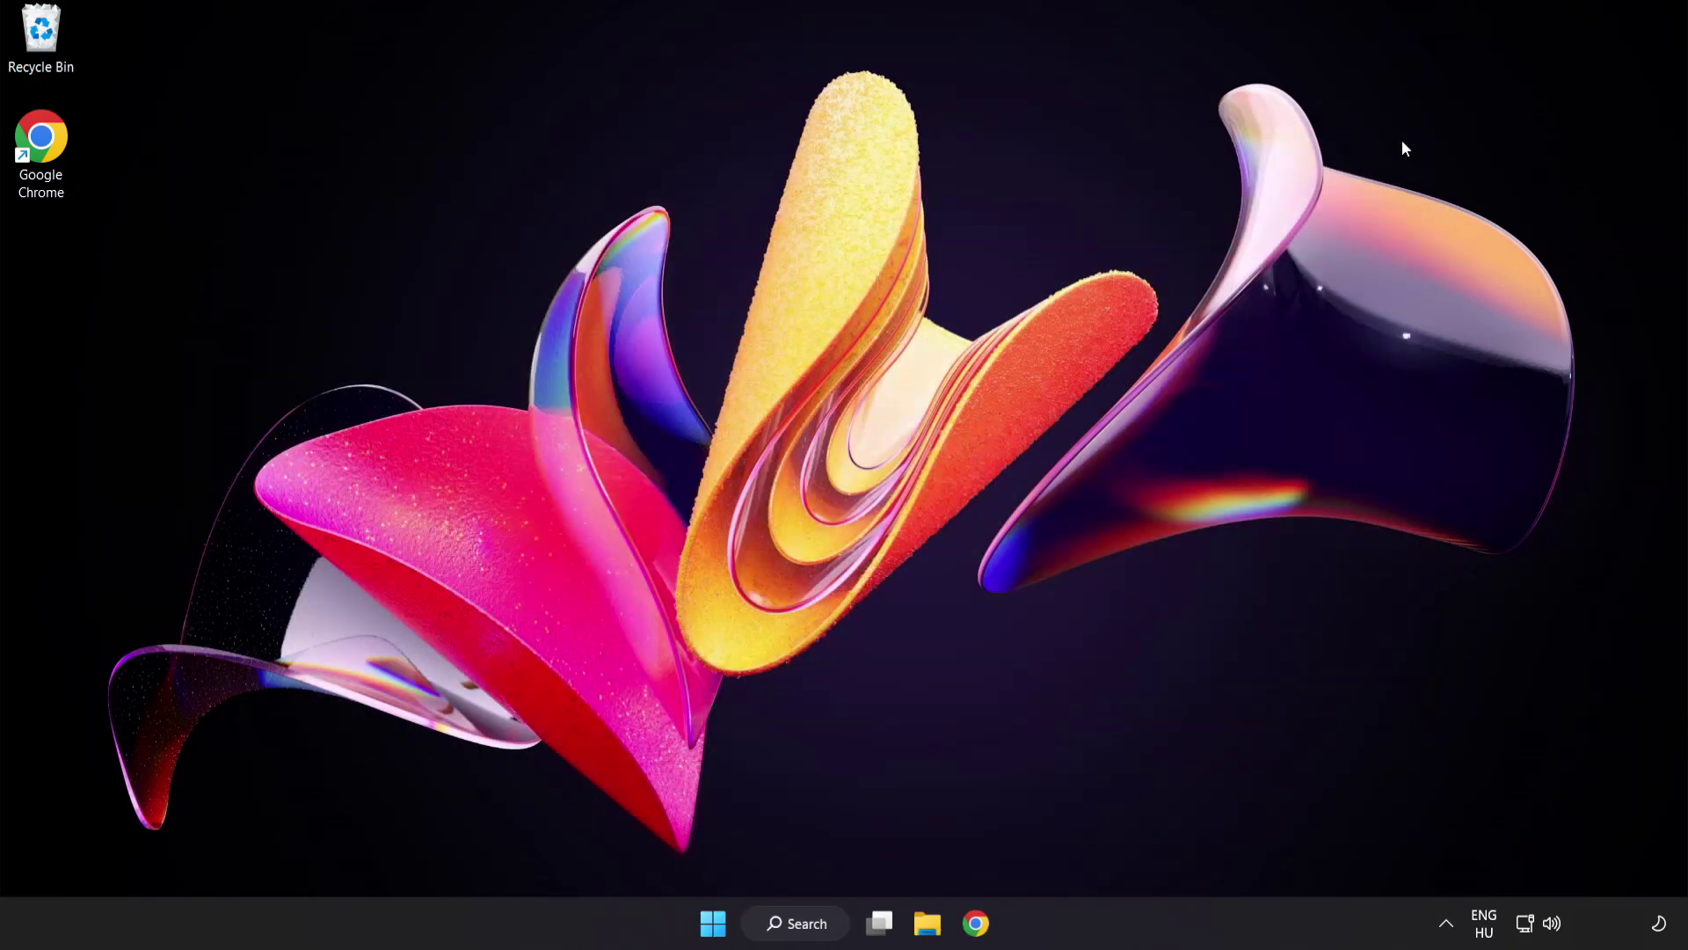
Switch to Chrome and download the English DirectX End-User Runtime Web Installer from the Microsoft Download Center page.
left_click(975, 923)
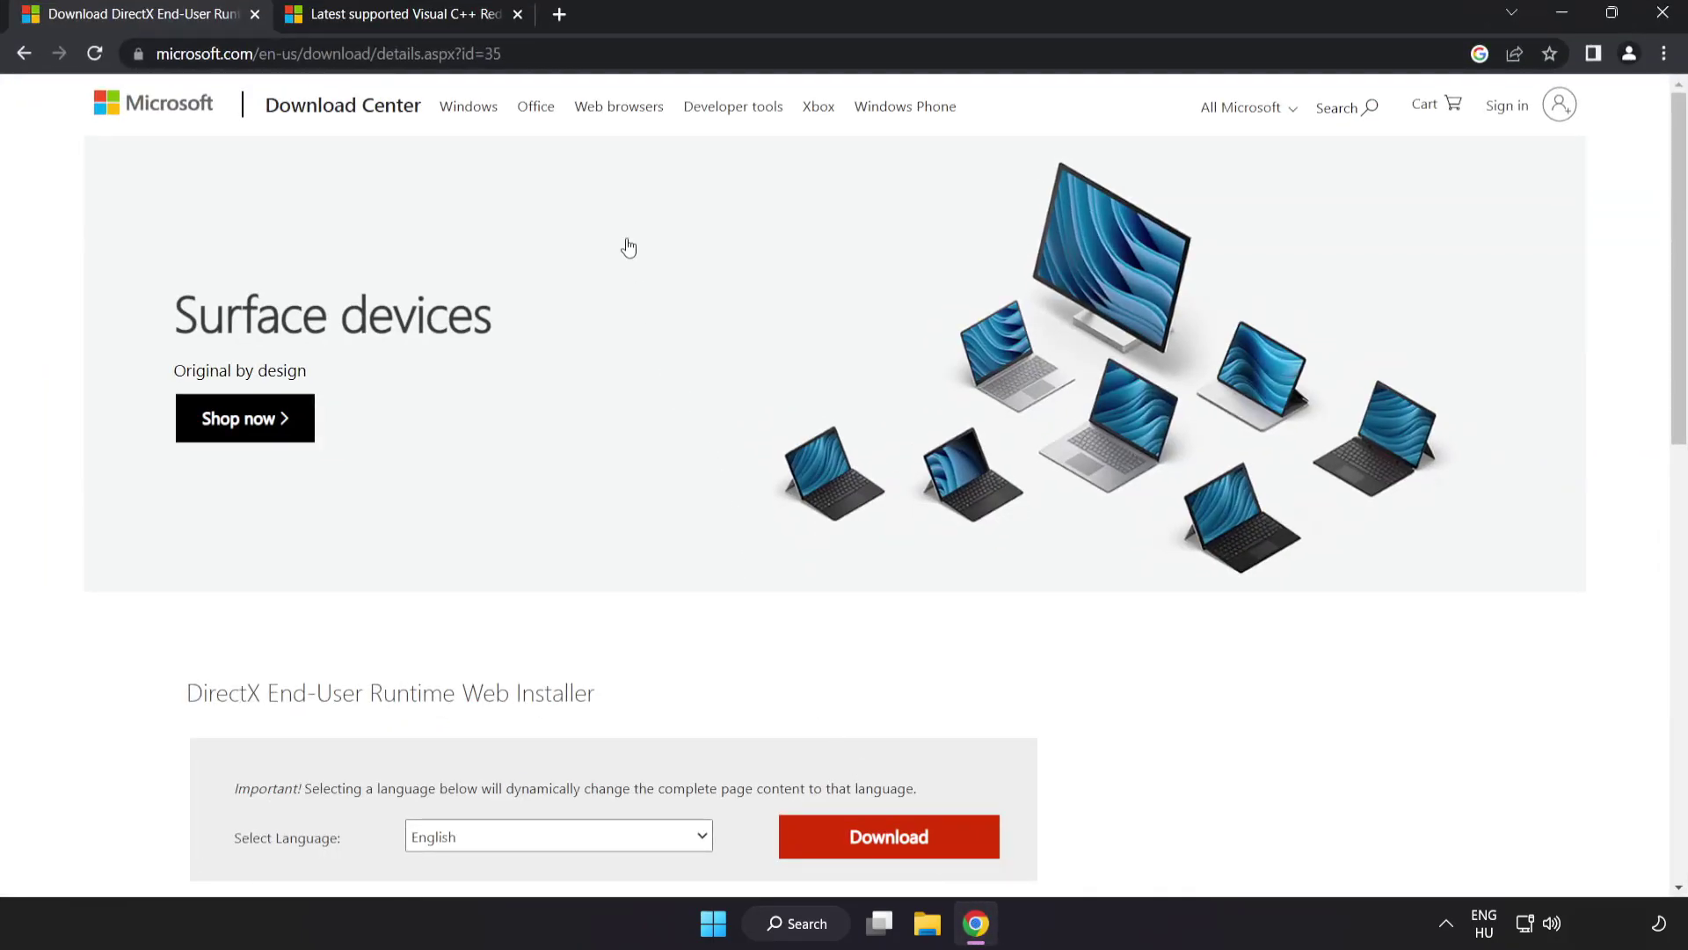
left_click(681, 45)
left_click(680, 46)
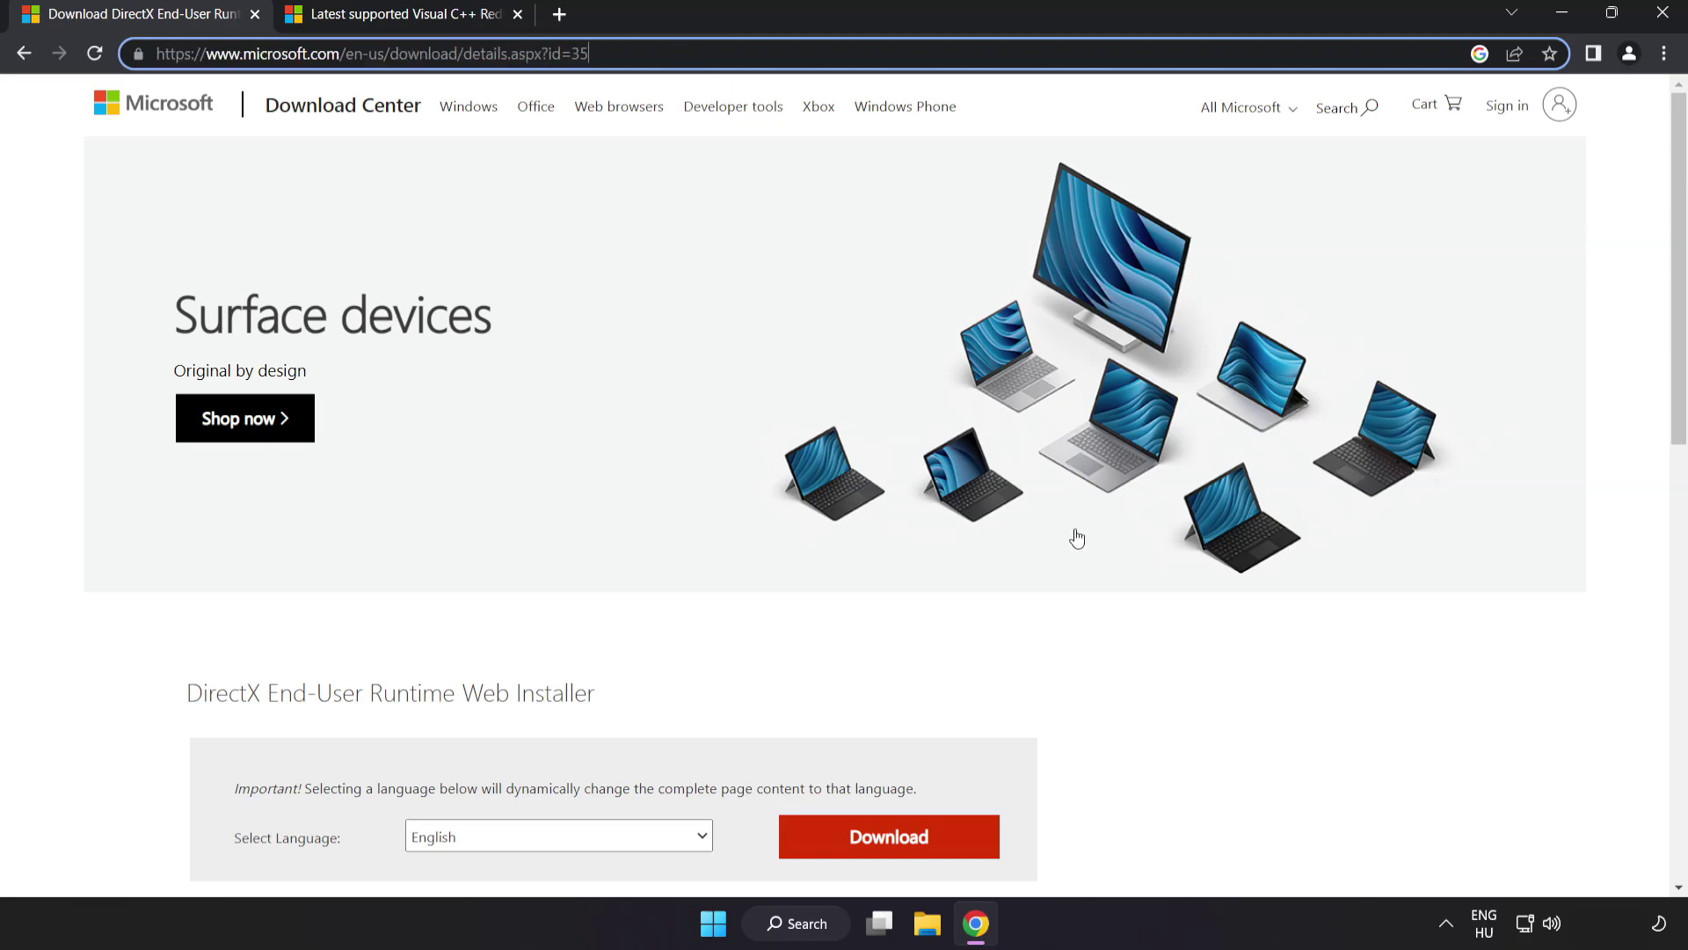
left_click(965, 565)
scroll(965, 566, "down", 3)
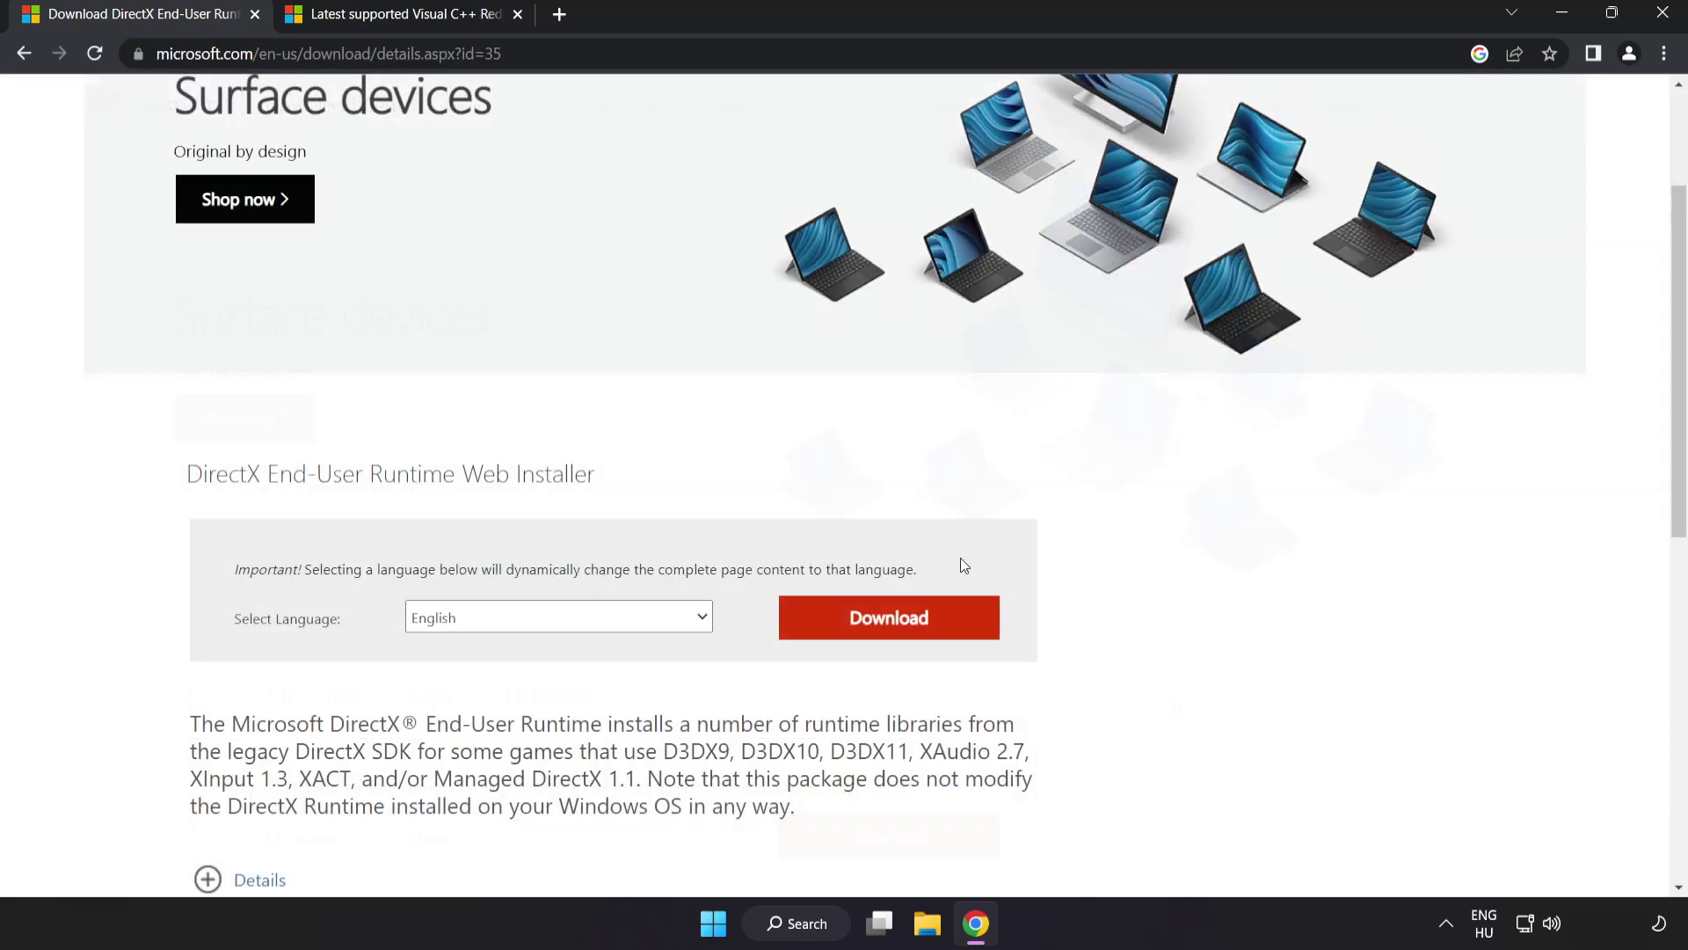
left_click(910, 635)
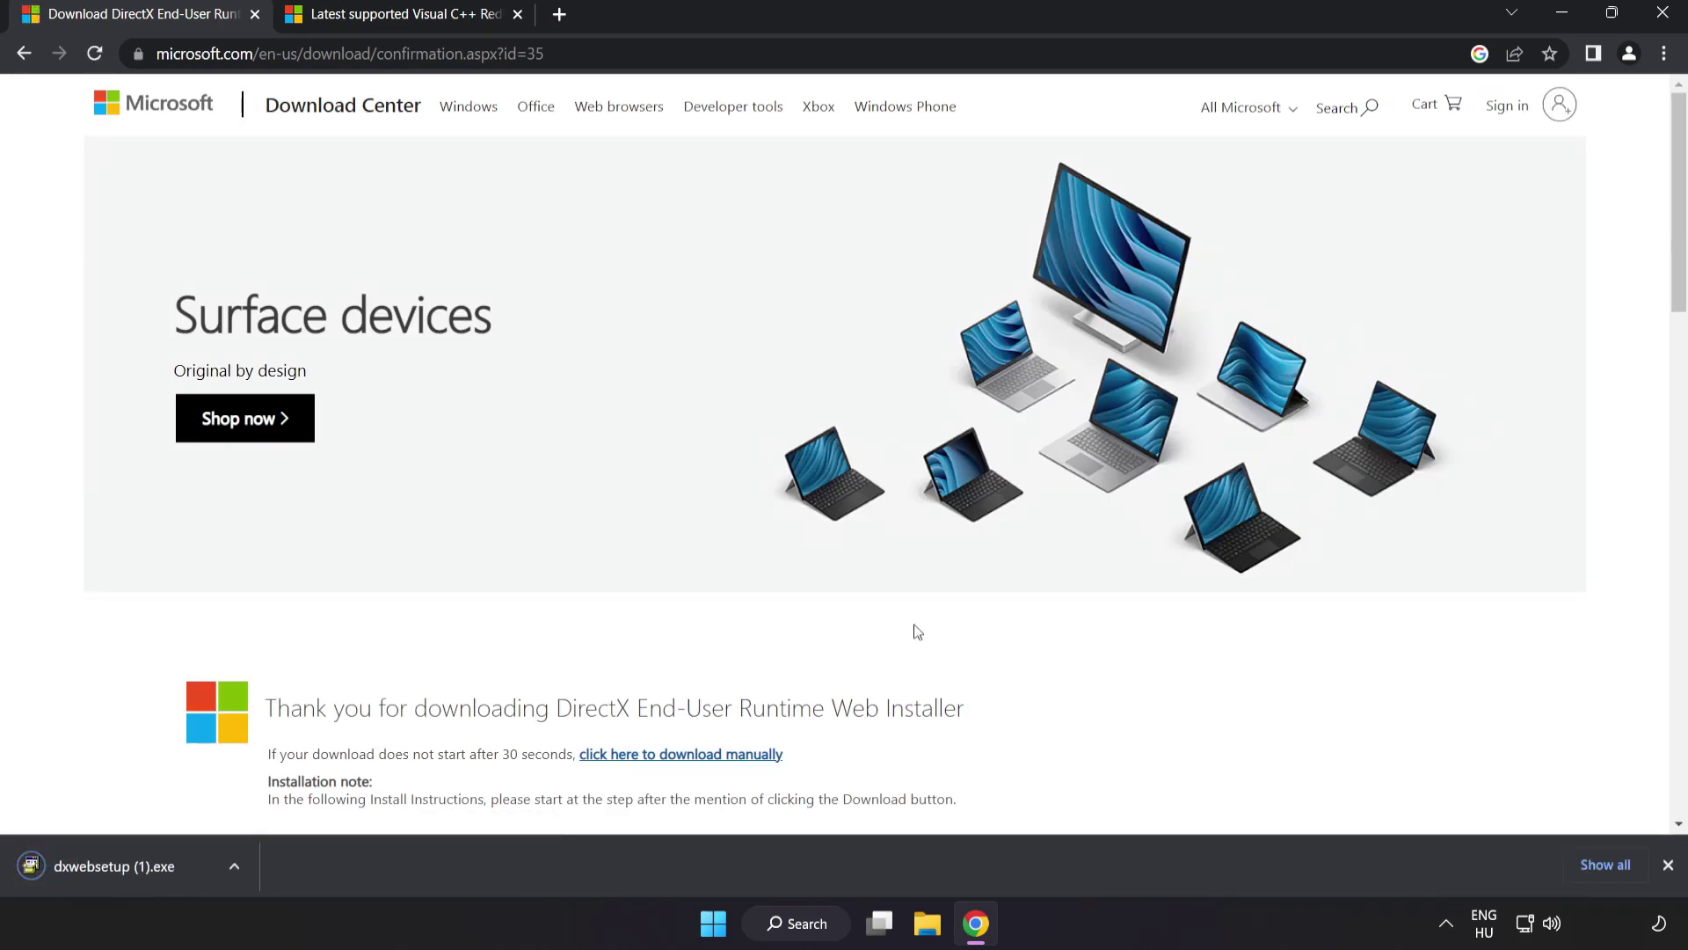
Run the downloaded DirectX installer, accepting the license agreement and leaving out the Bing Bar, and finish the setup.
left_click(141, 867)
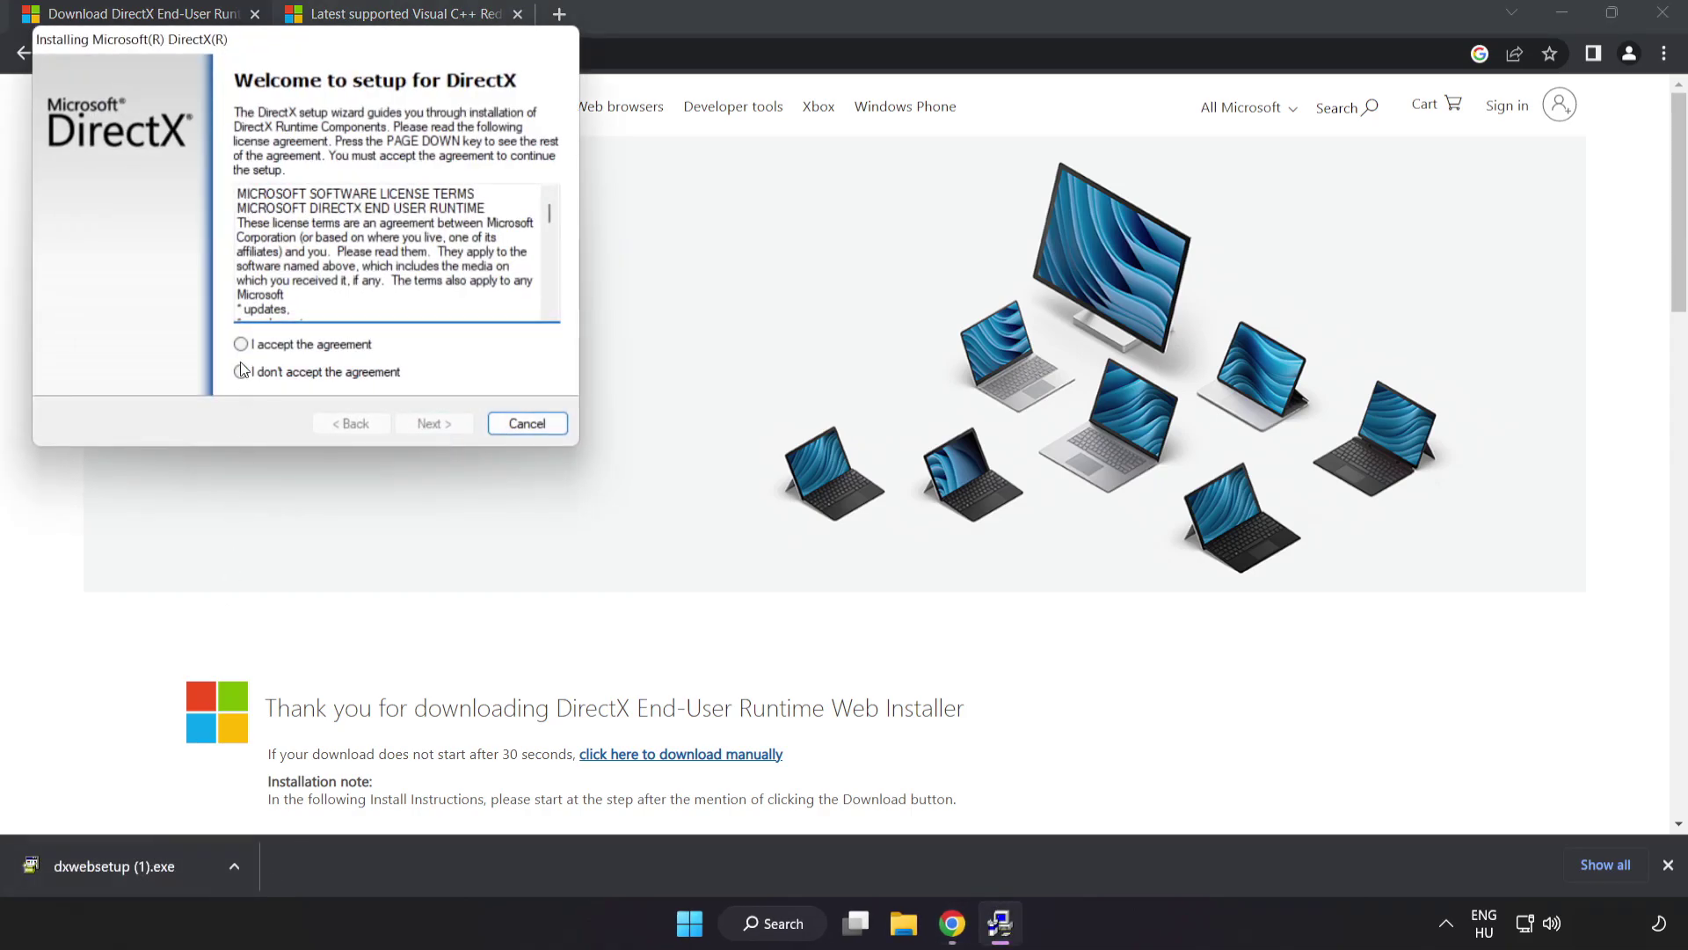
left_click_drag(253, 42, 771, 220)
left_click_drag(1067, 407, 1075, 488)
left_click(788, 530)
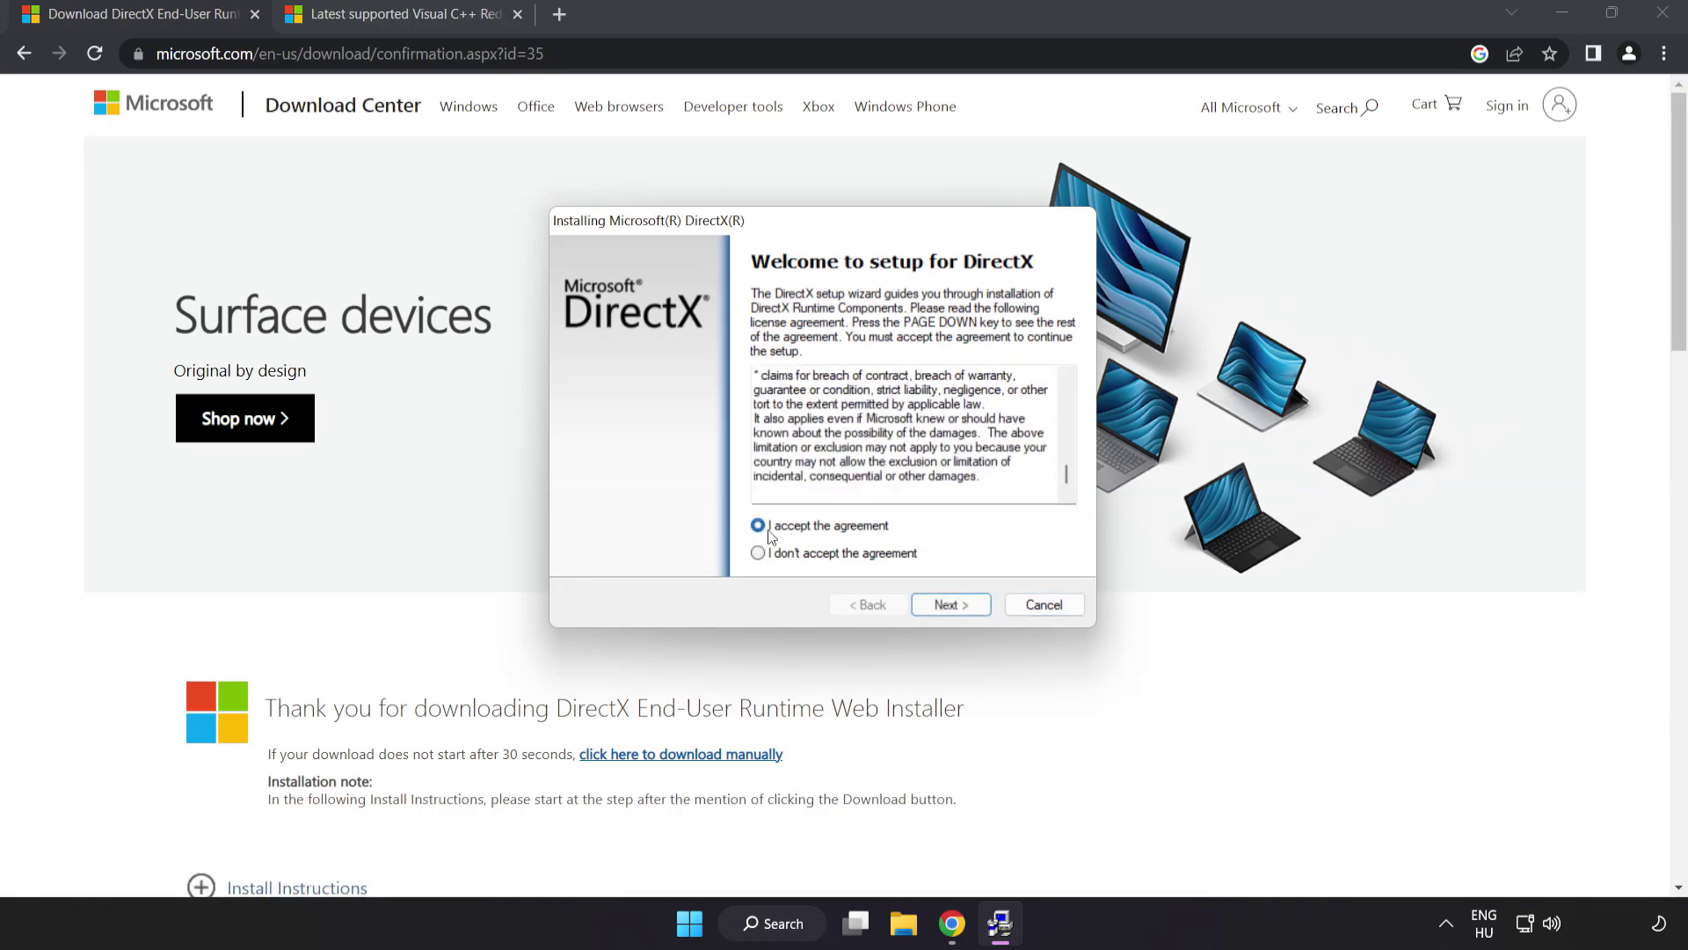
left_click(952, 608)
left_click(745, 450)
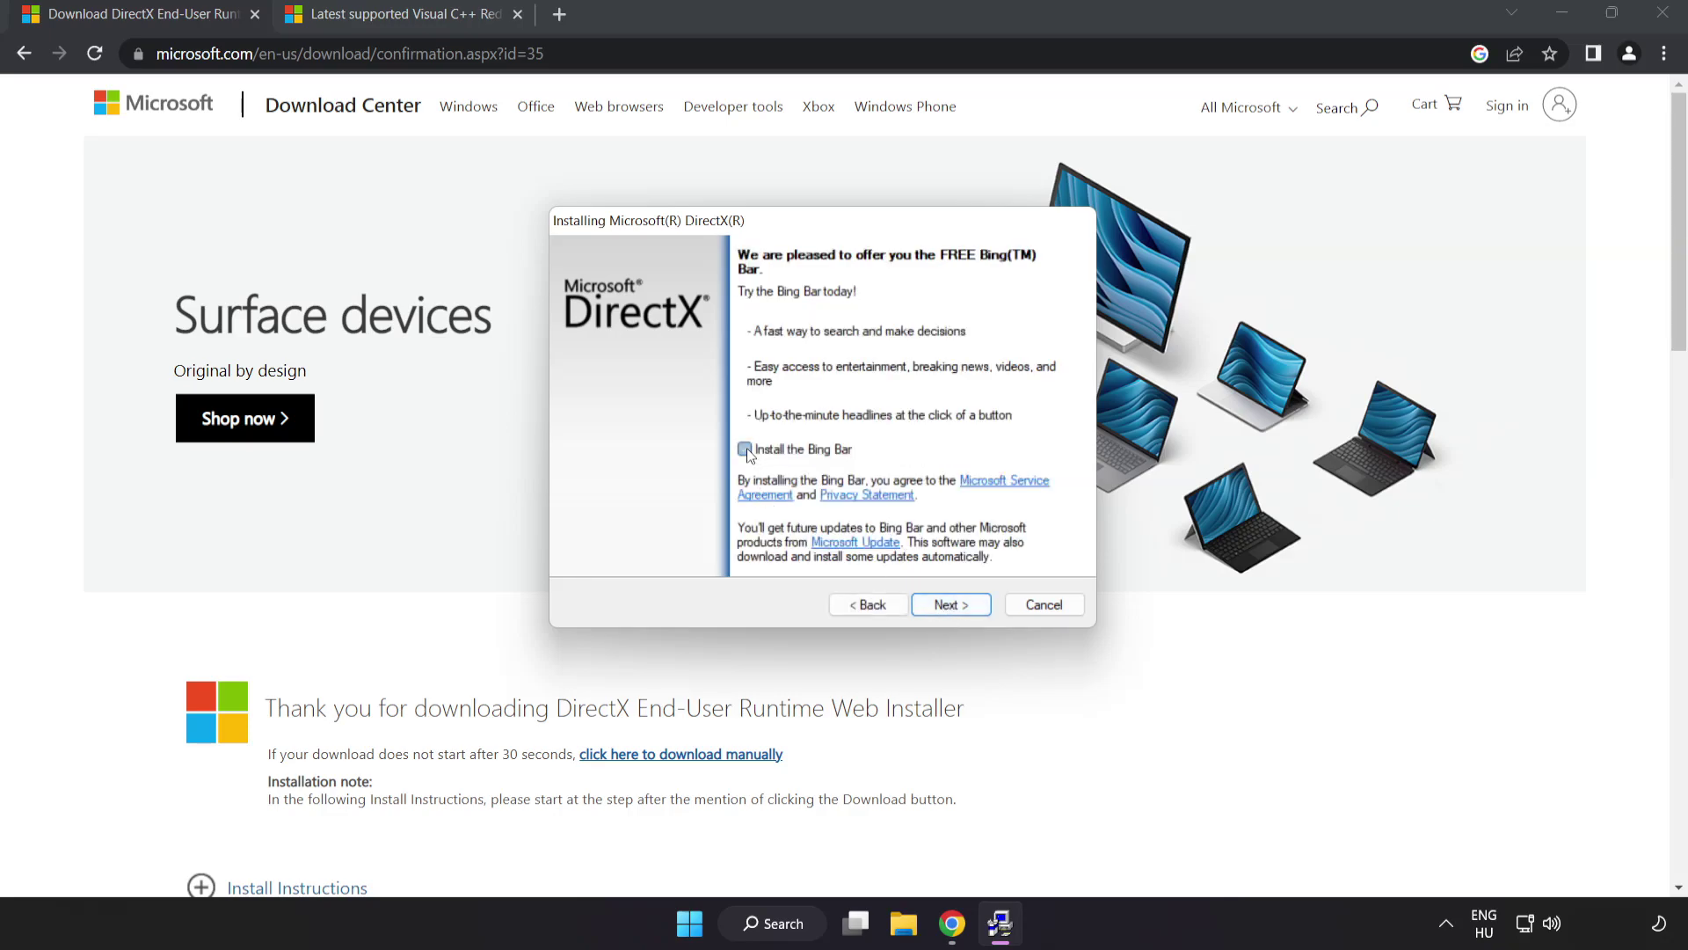
left_click(957, 605)
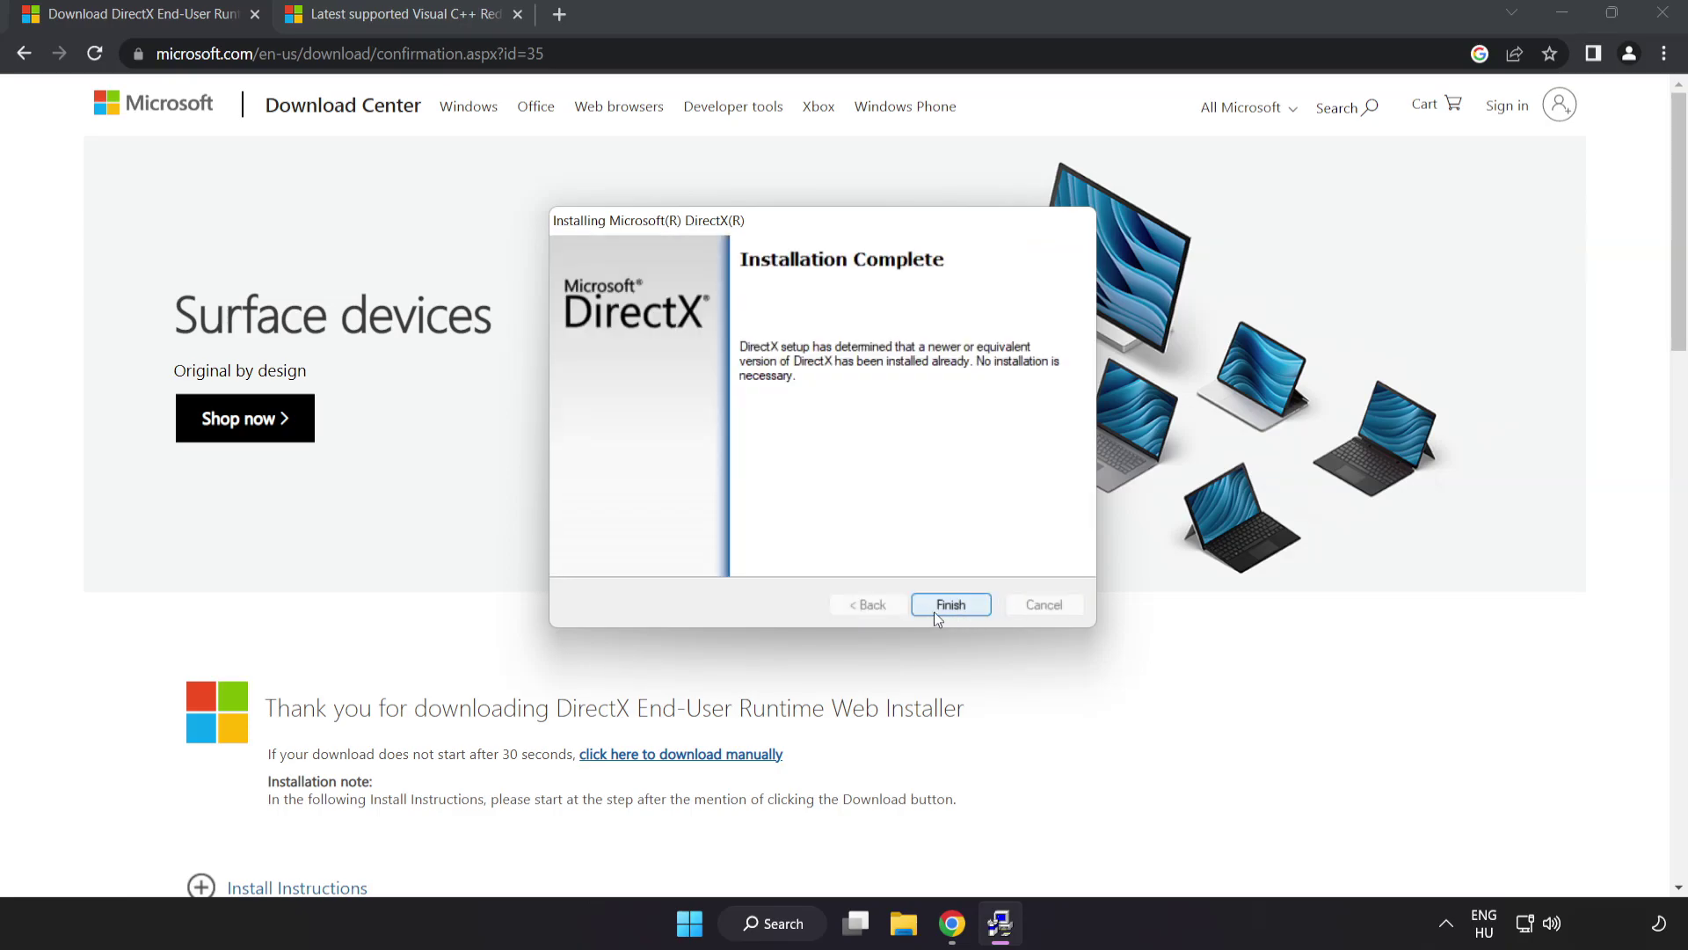
left_click(952, 606)
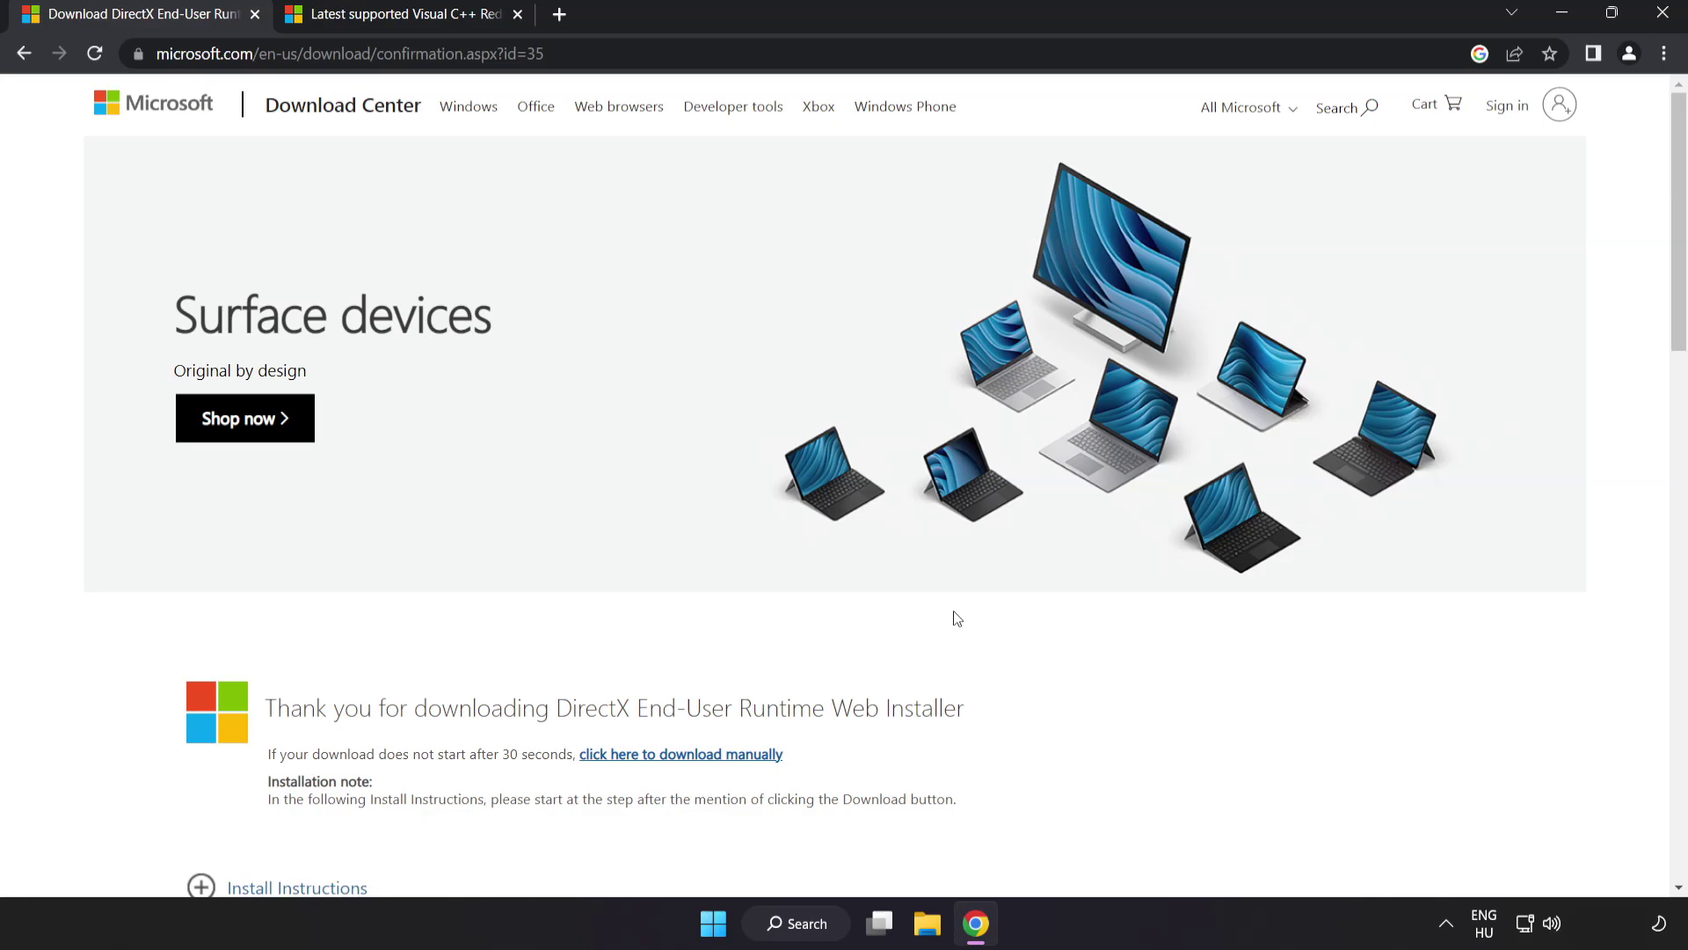
Close the DirectX page and download the ARM64, X86 and X64 Visual C++ Redistributables for Visual Studio 2015, 2017, 2019 and 2022.
left_click(255, 14)
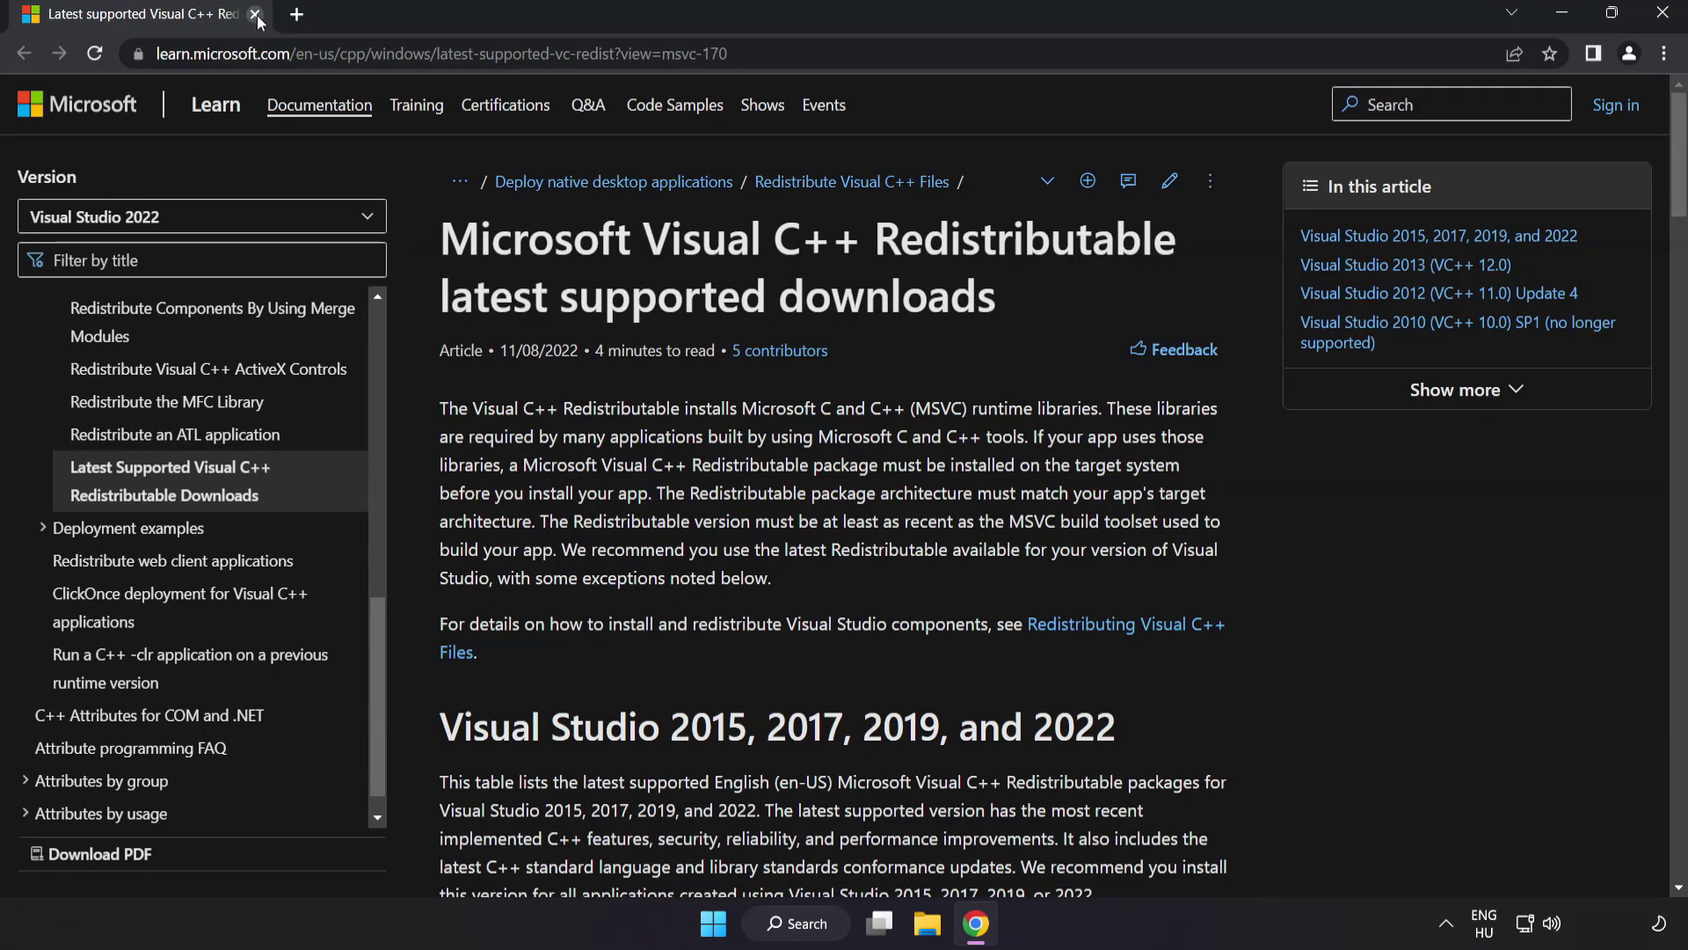
left_click(588, 53)
key("End")
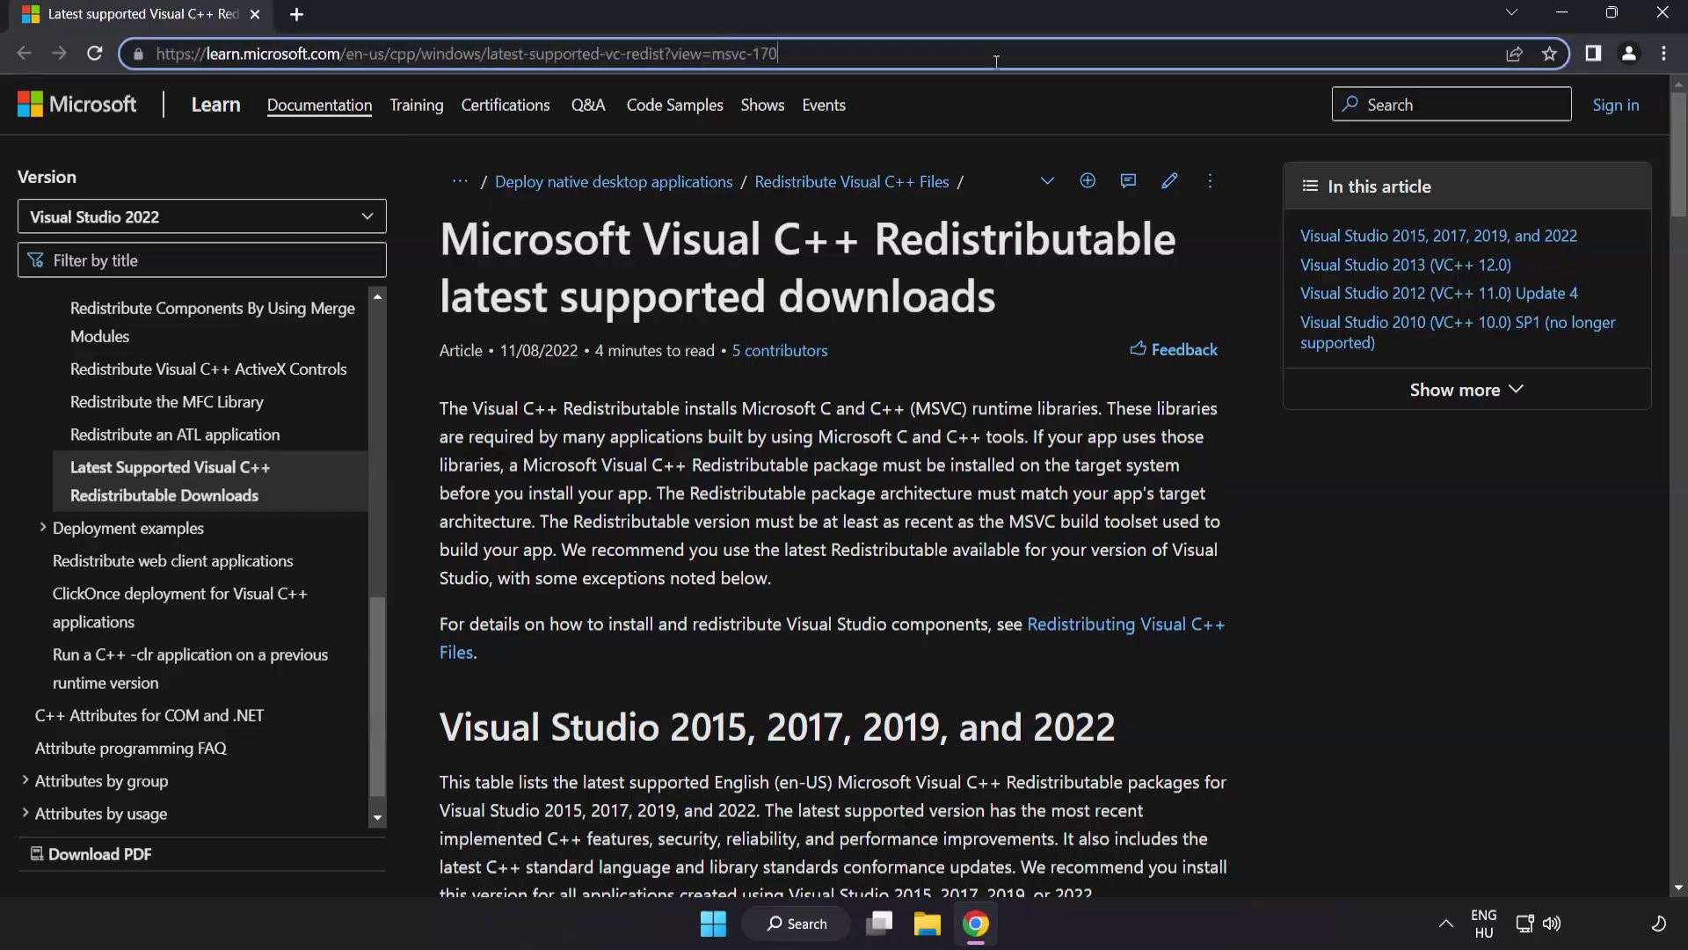
left_click(845, 260)
scroll(1670, 239, "down", 4)
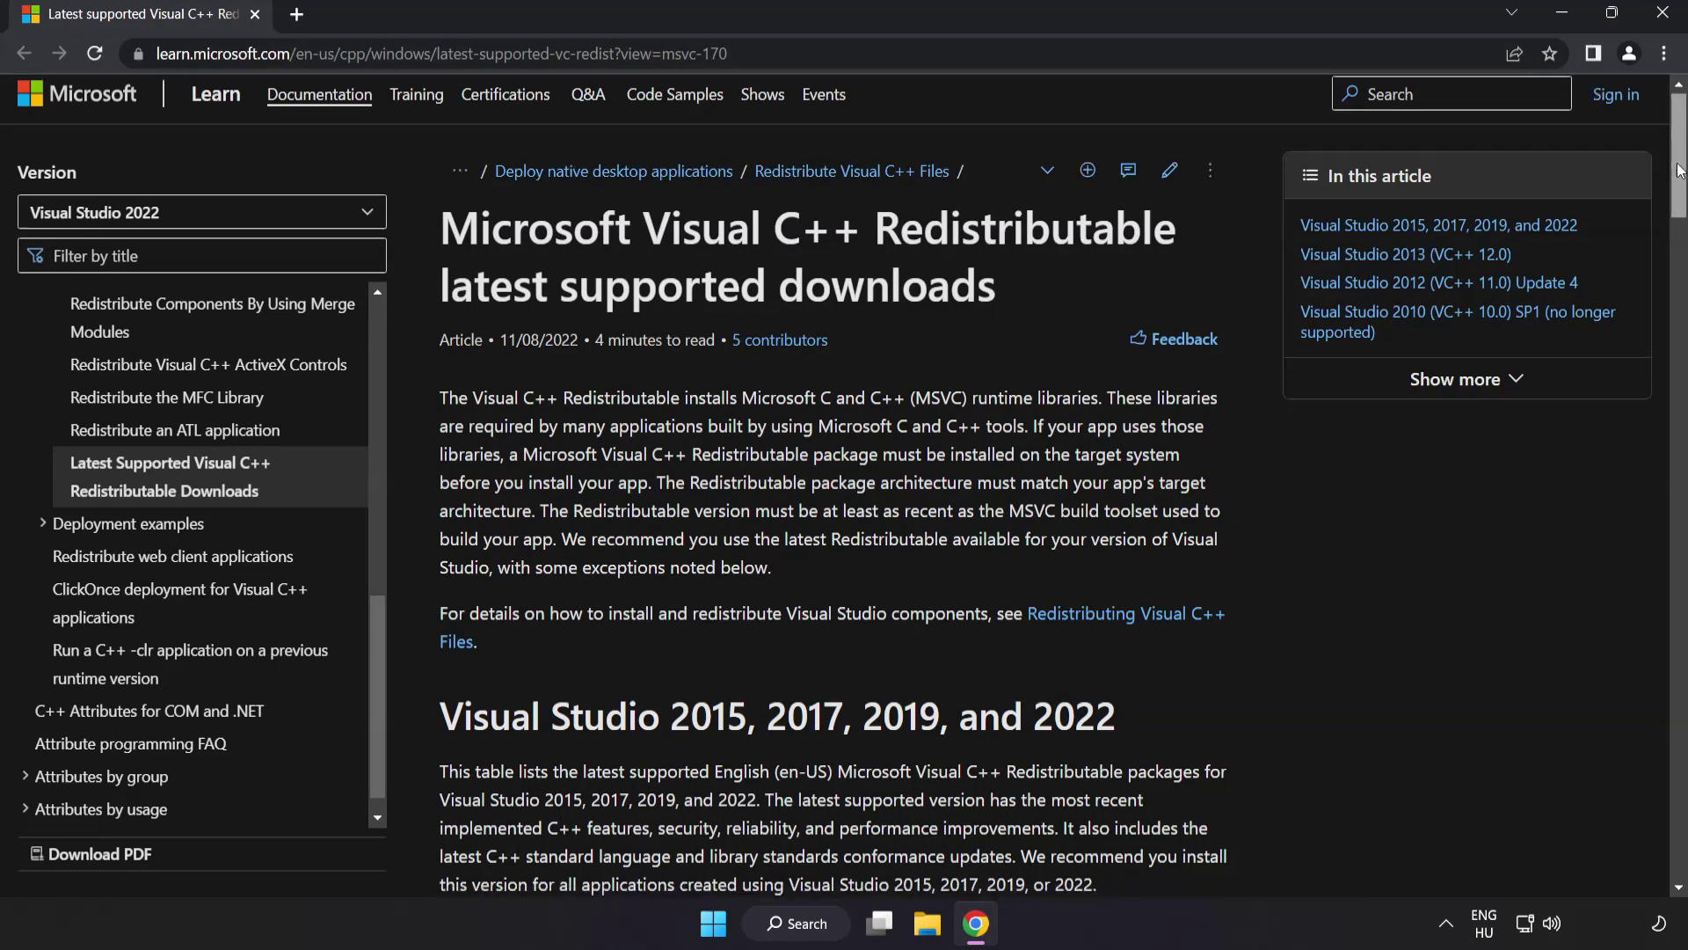
scroll(755, 425, "up", 1)
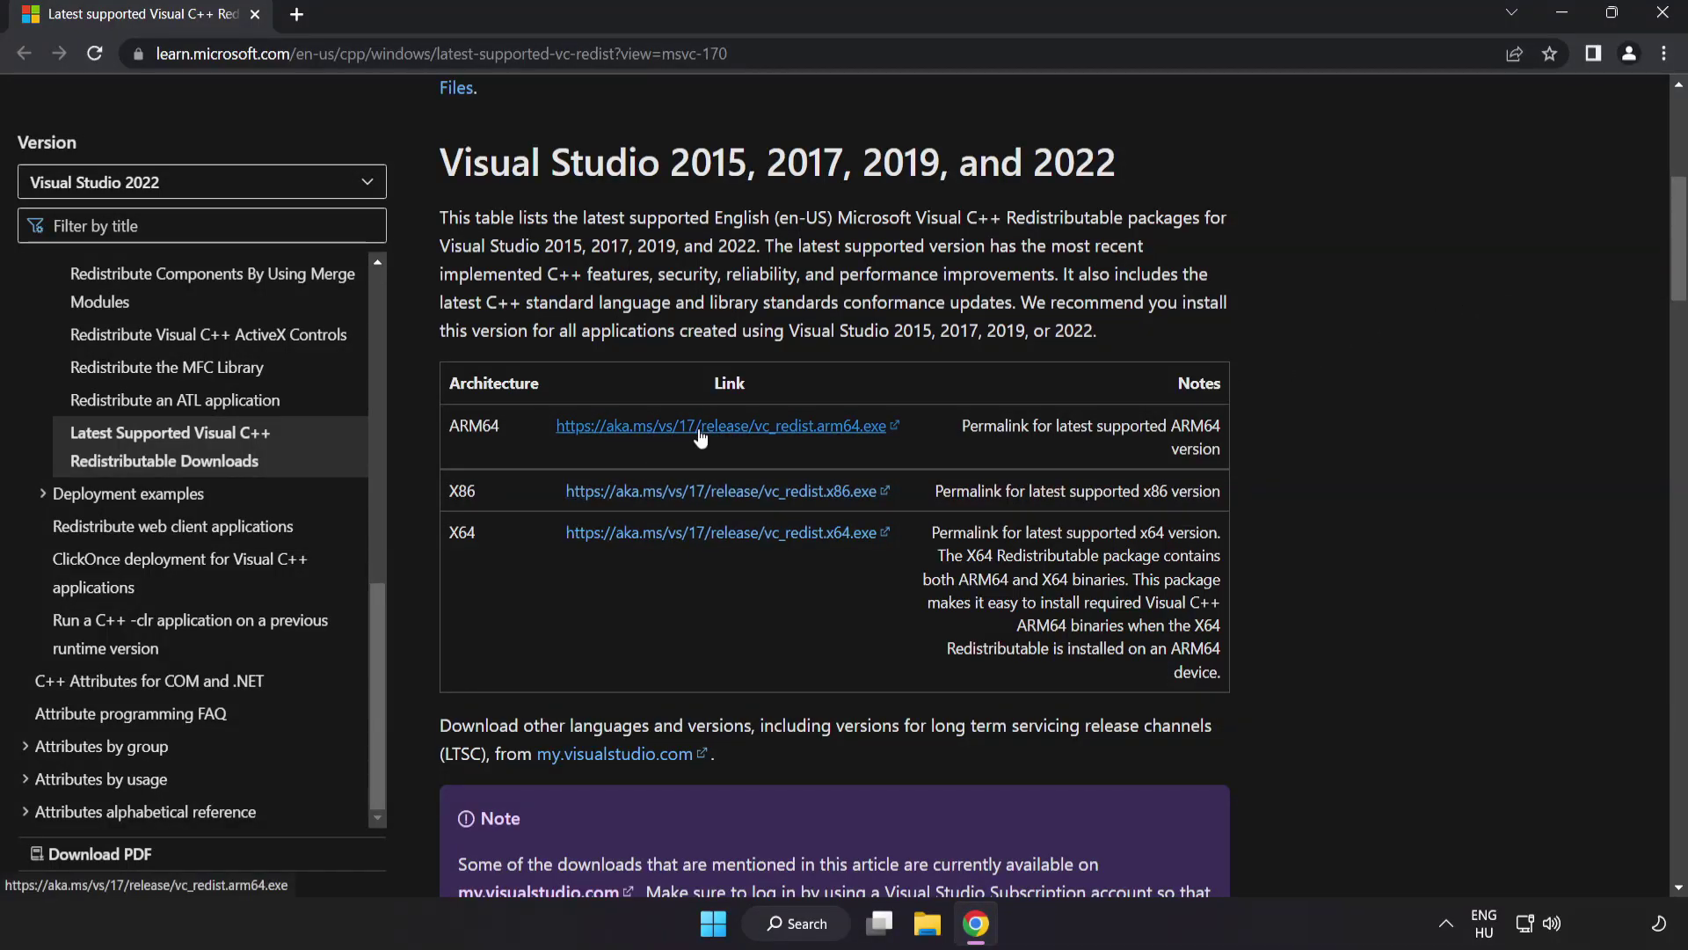
left_click(716, 490)
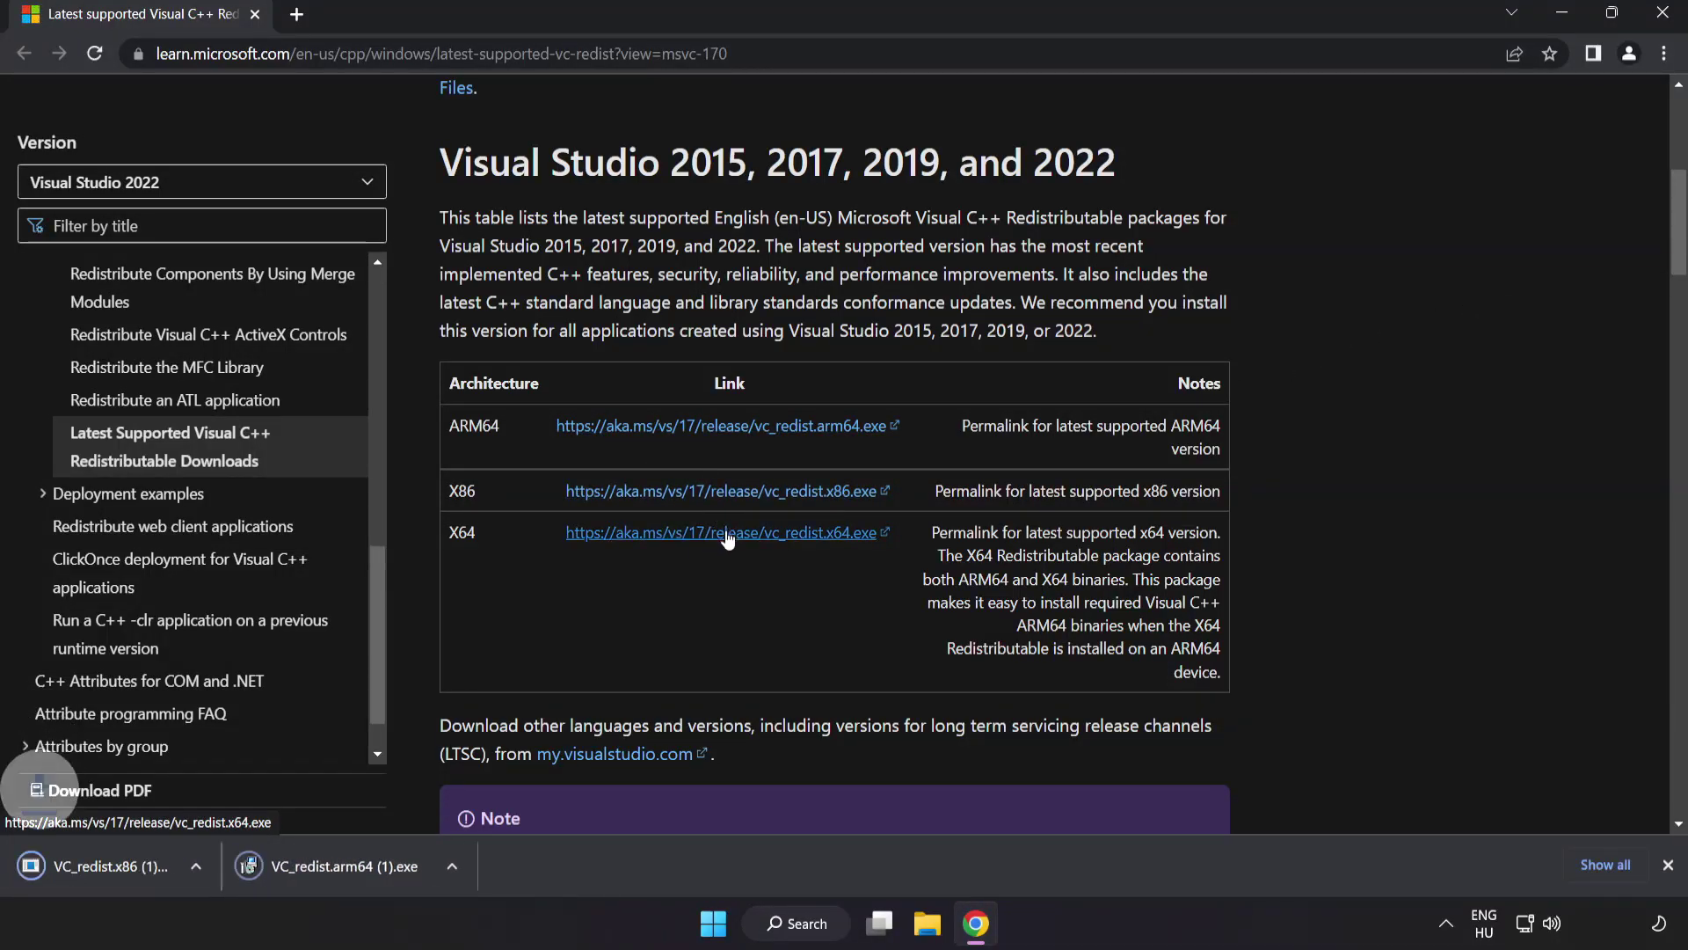
left_click(728, 536)
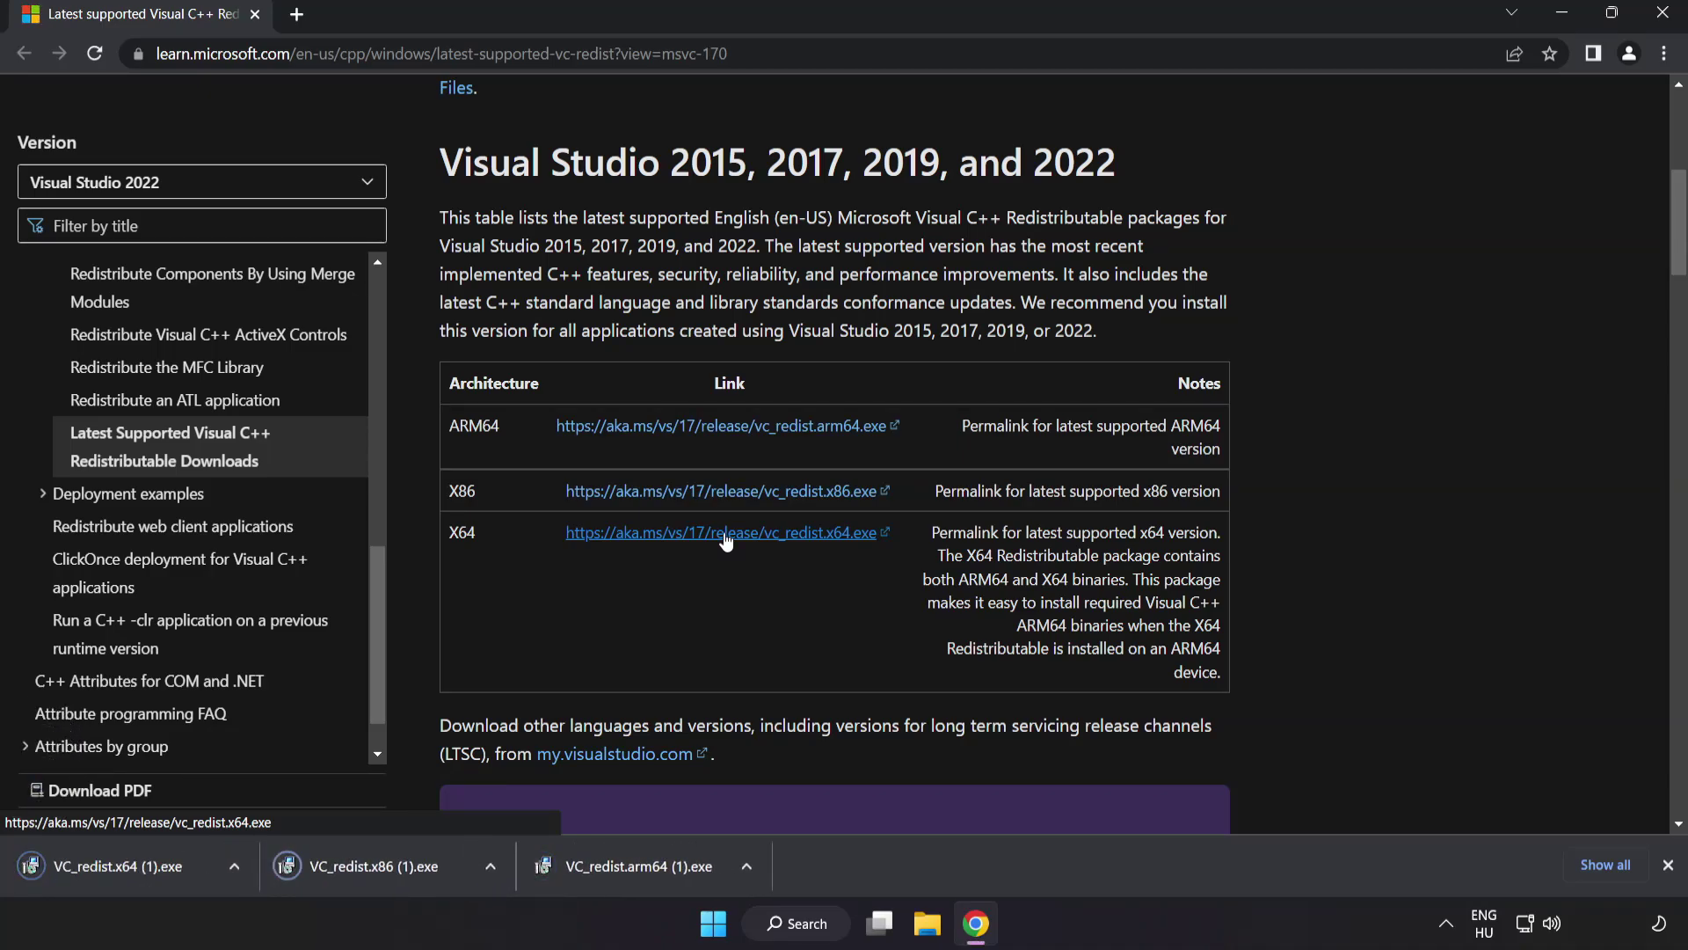
Try to install the ARM64 Visual C++ Redistributable, agreeing to its license terms, and close the setup.
left_click(635, 868)
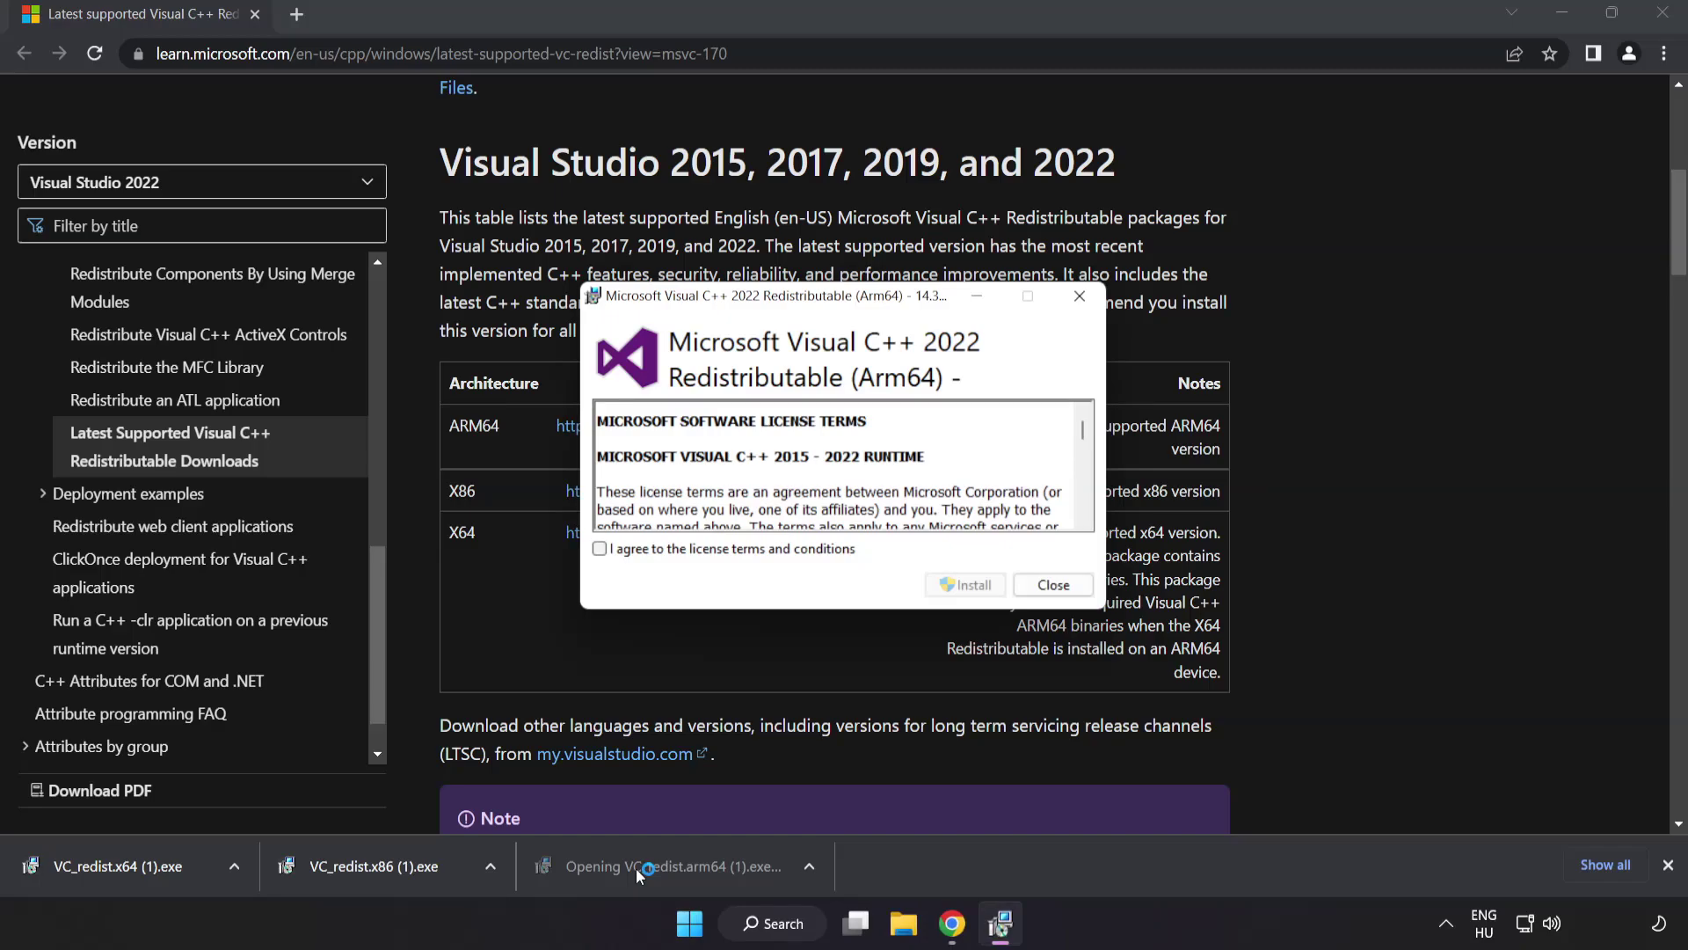
left_click_drag(1082, 430, 1082, 512)
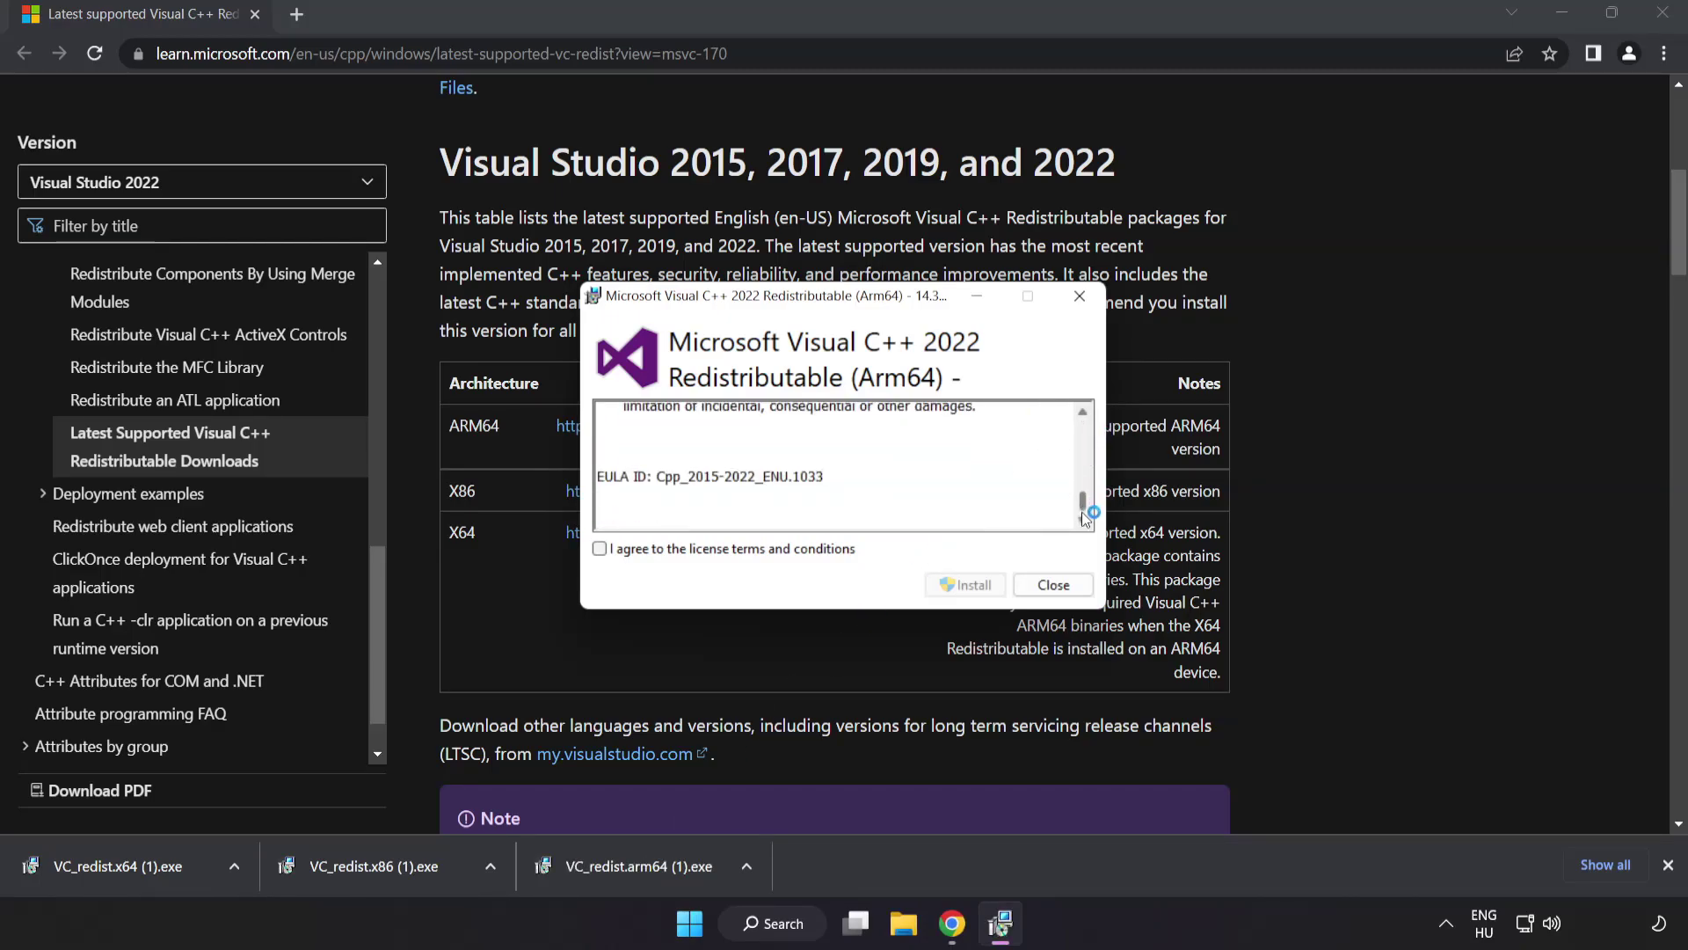
left_click(600, 549)
left_click(962, 586)
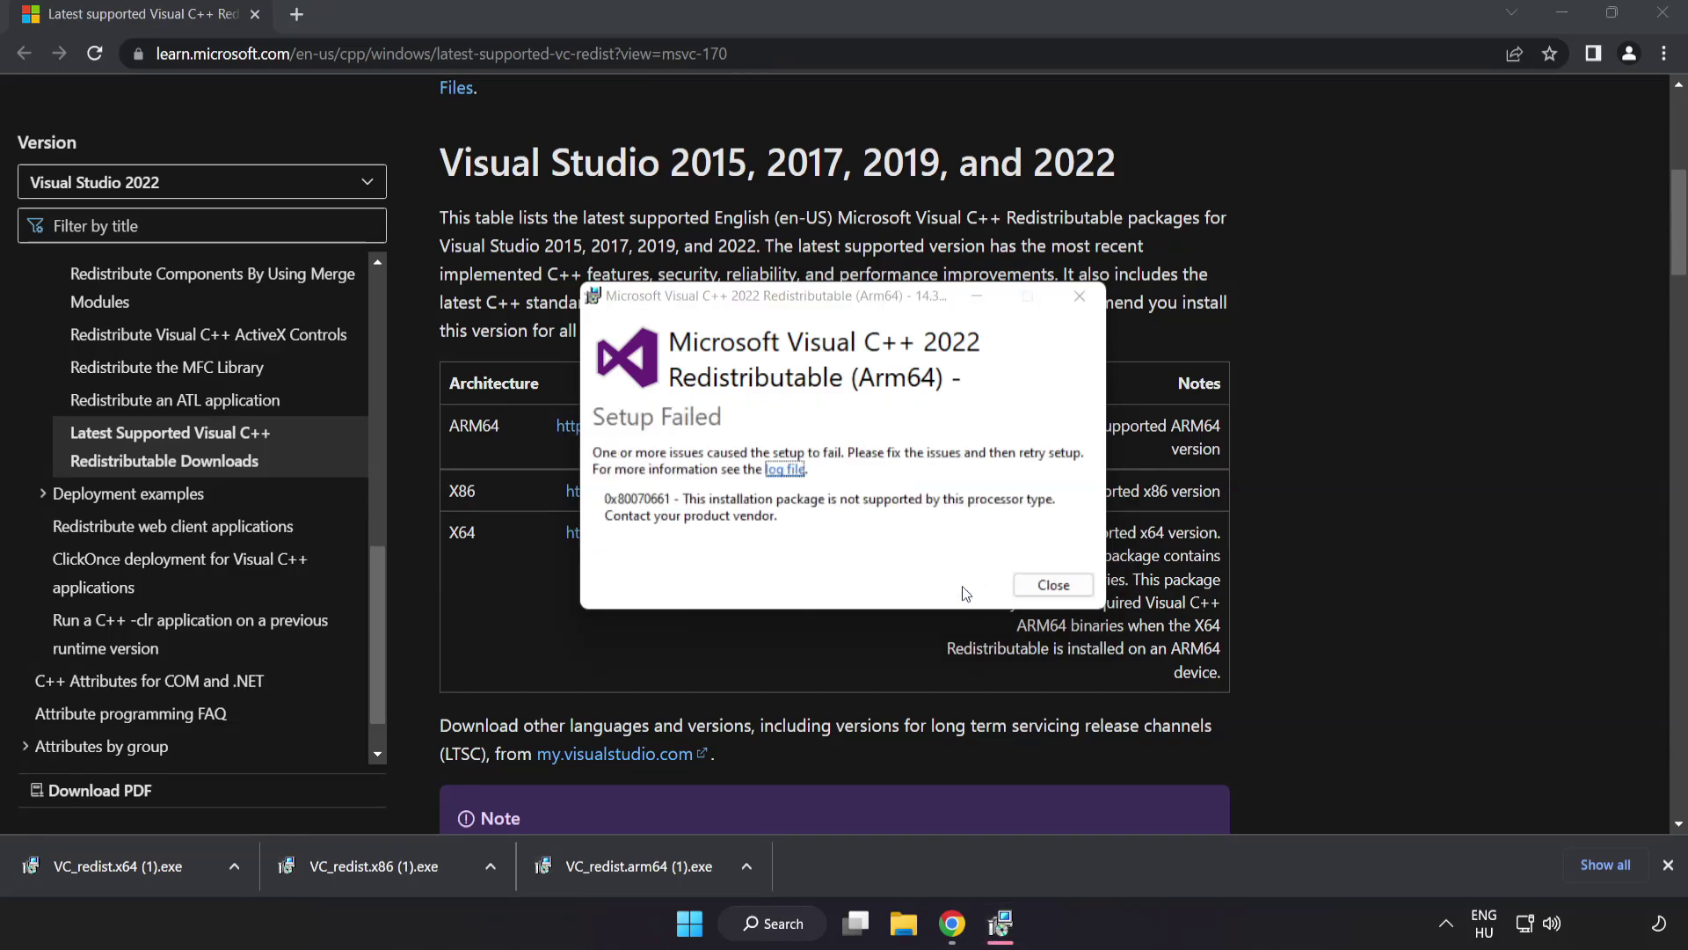
left_click(1053, 585)
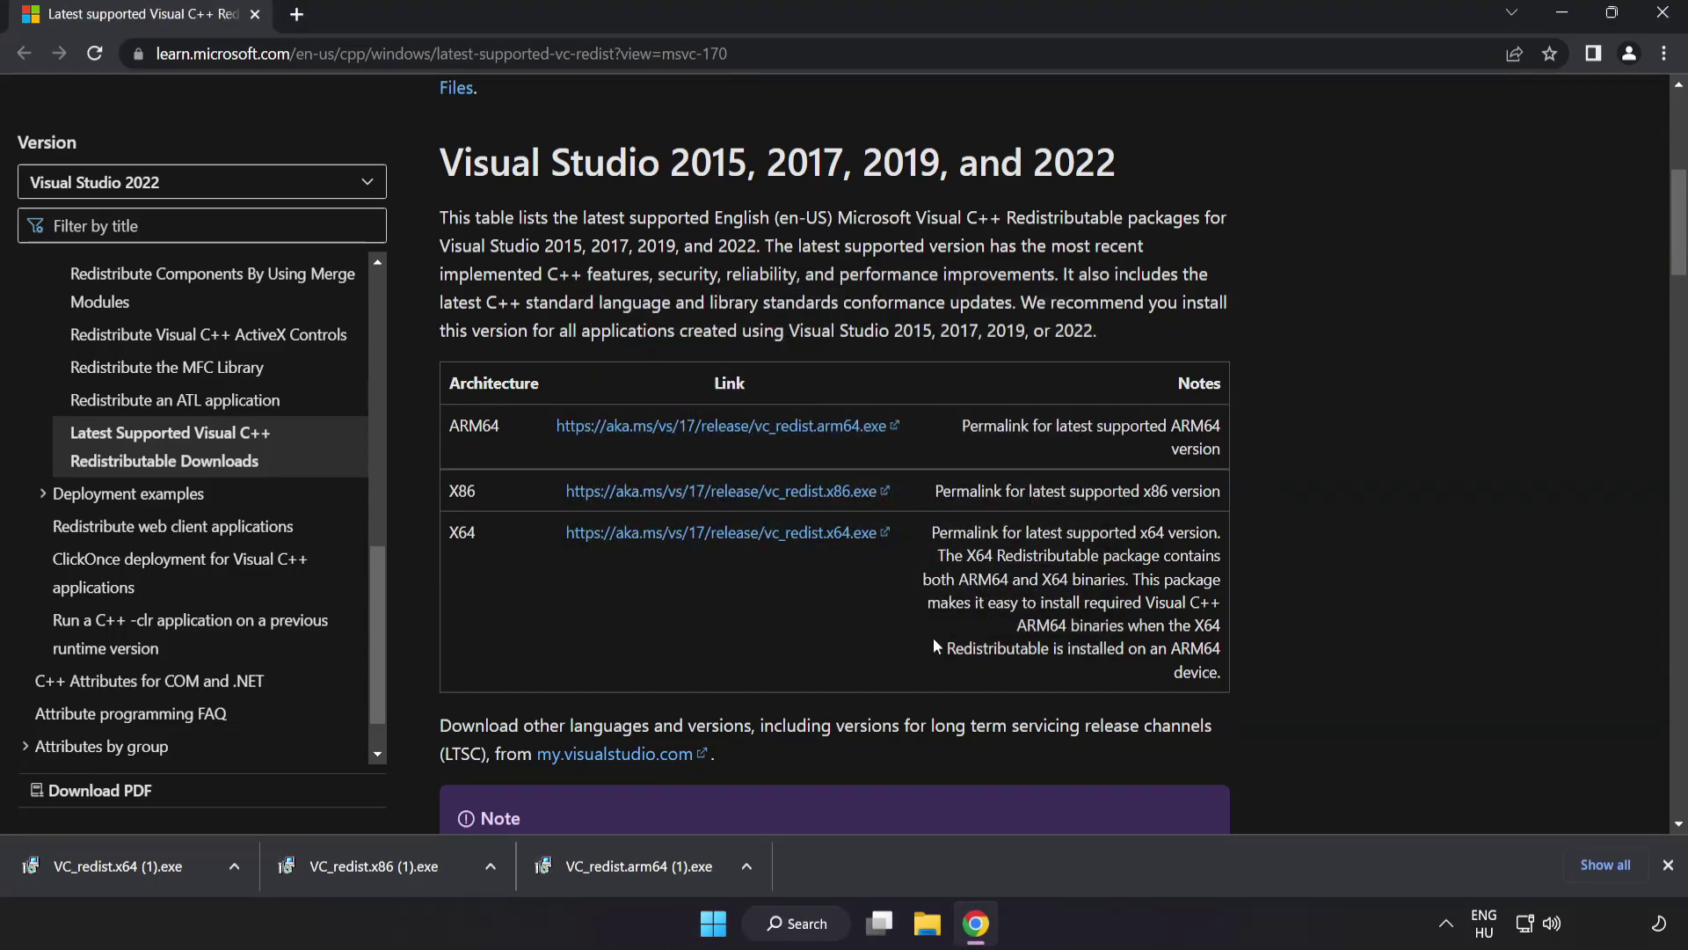
Run the x86 and x64 Visual C++ Redistributable installers, and close the browser.
left_click(380, 867)
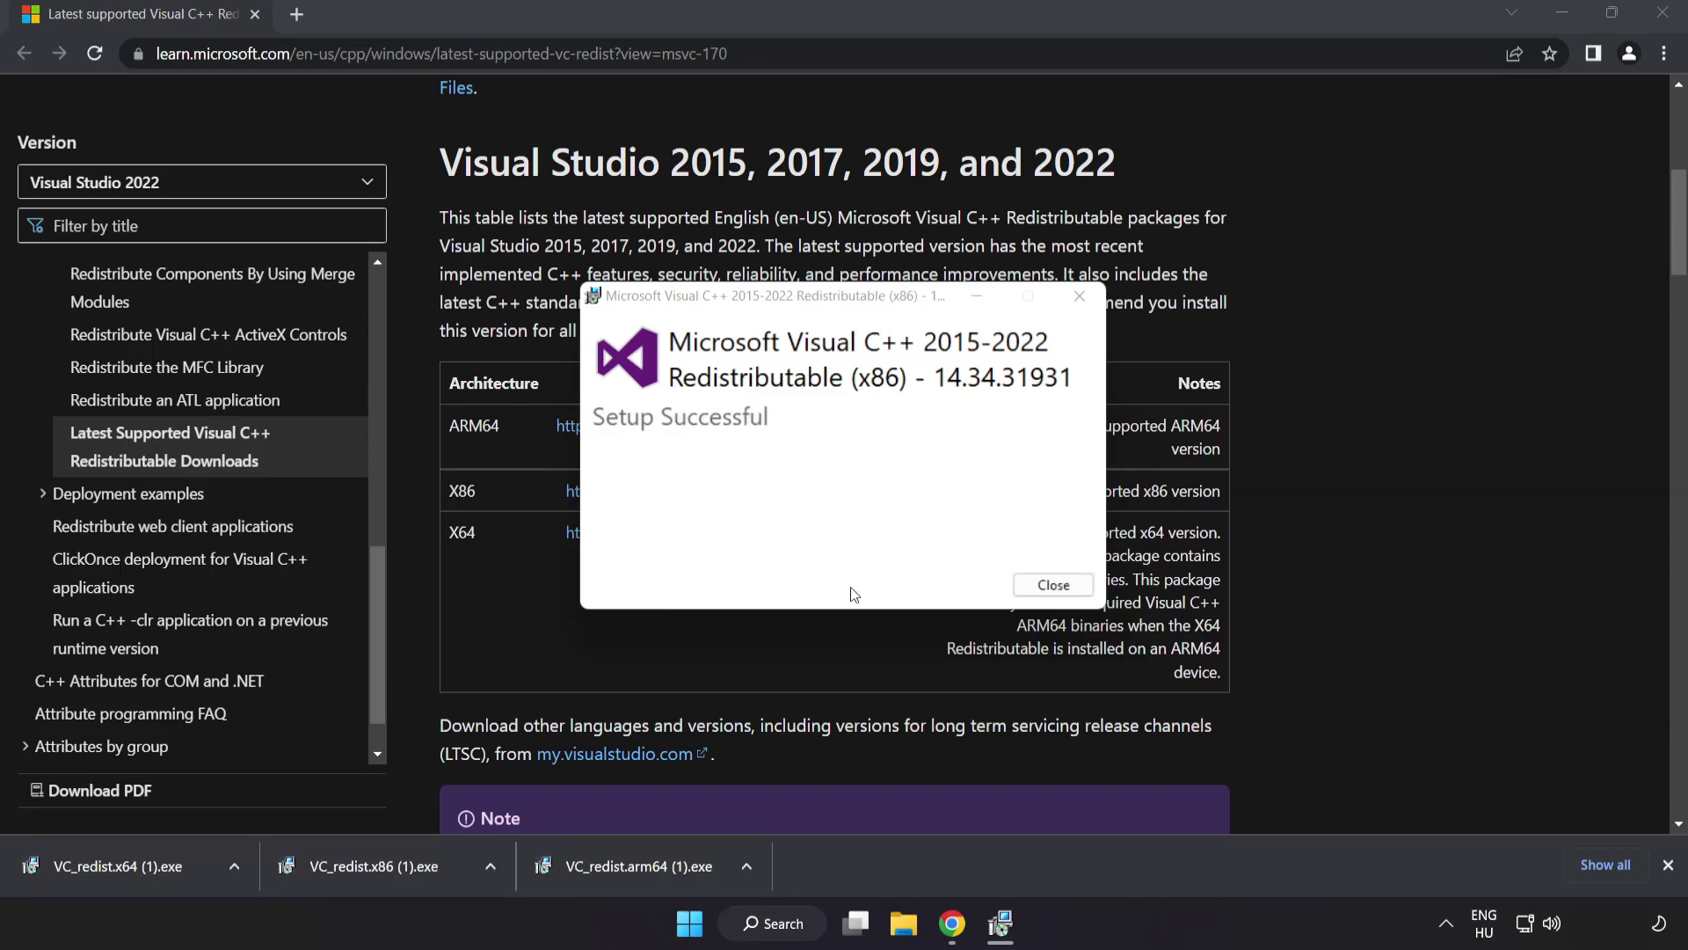
left_click(1054, 585)
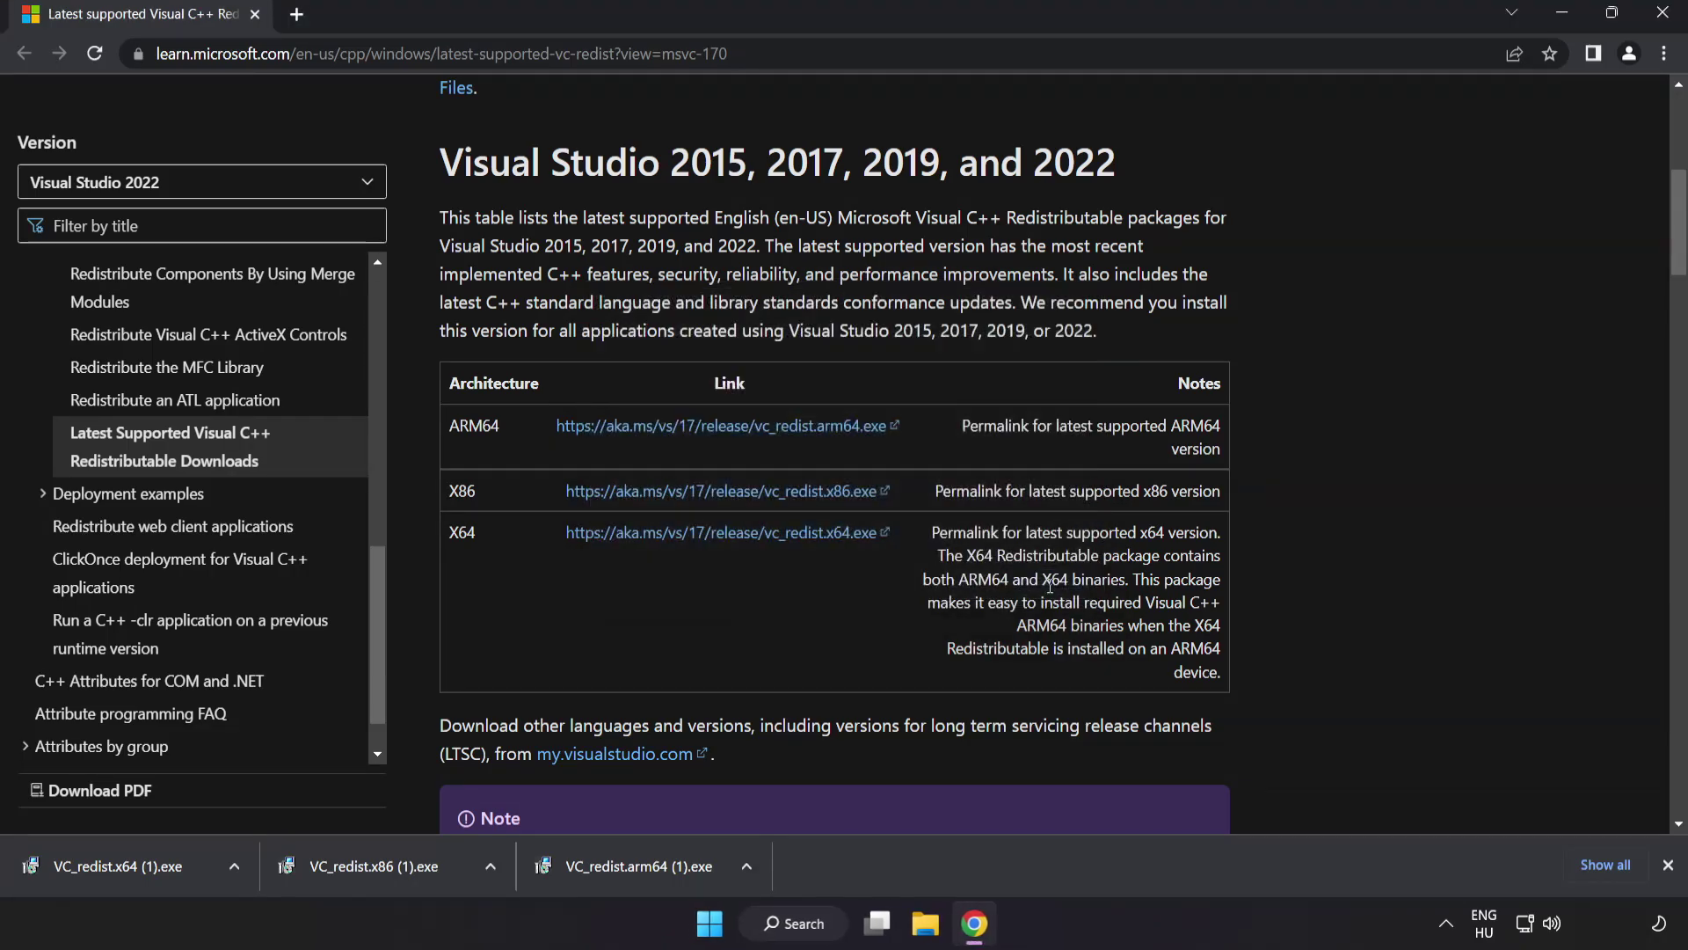
left_click(152, 861)
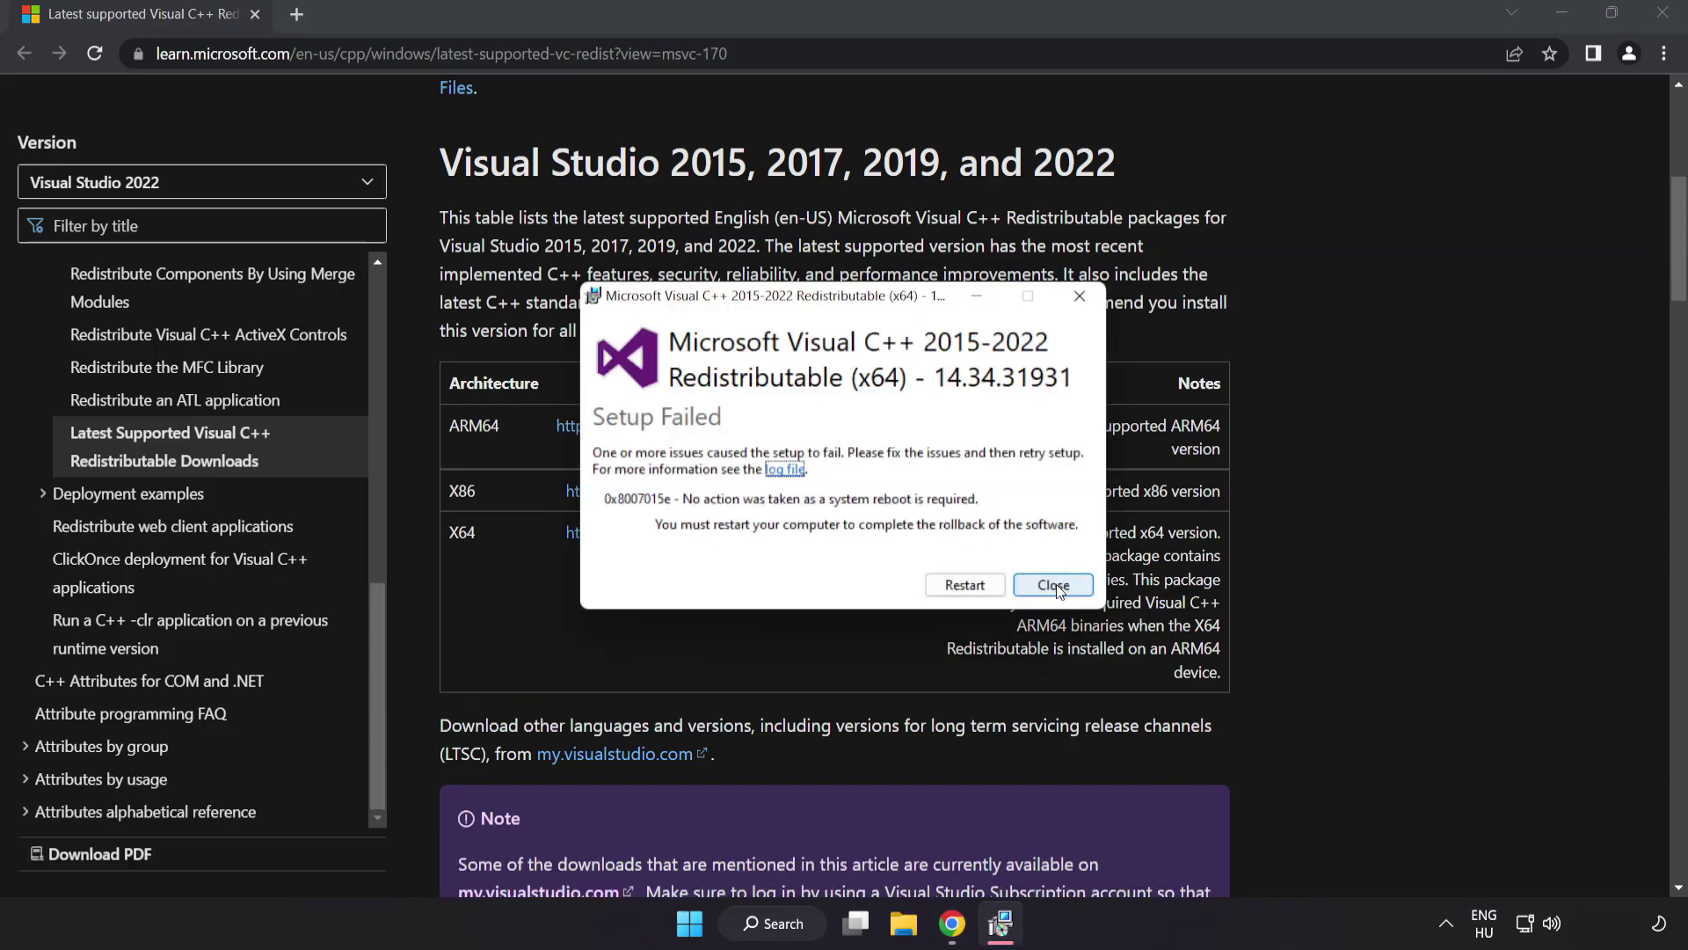
left_click(1053, 585)
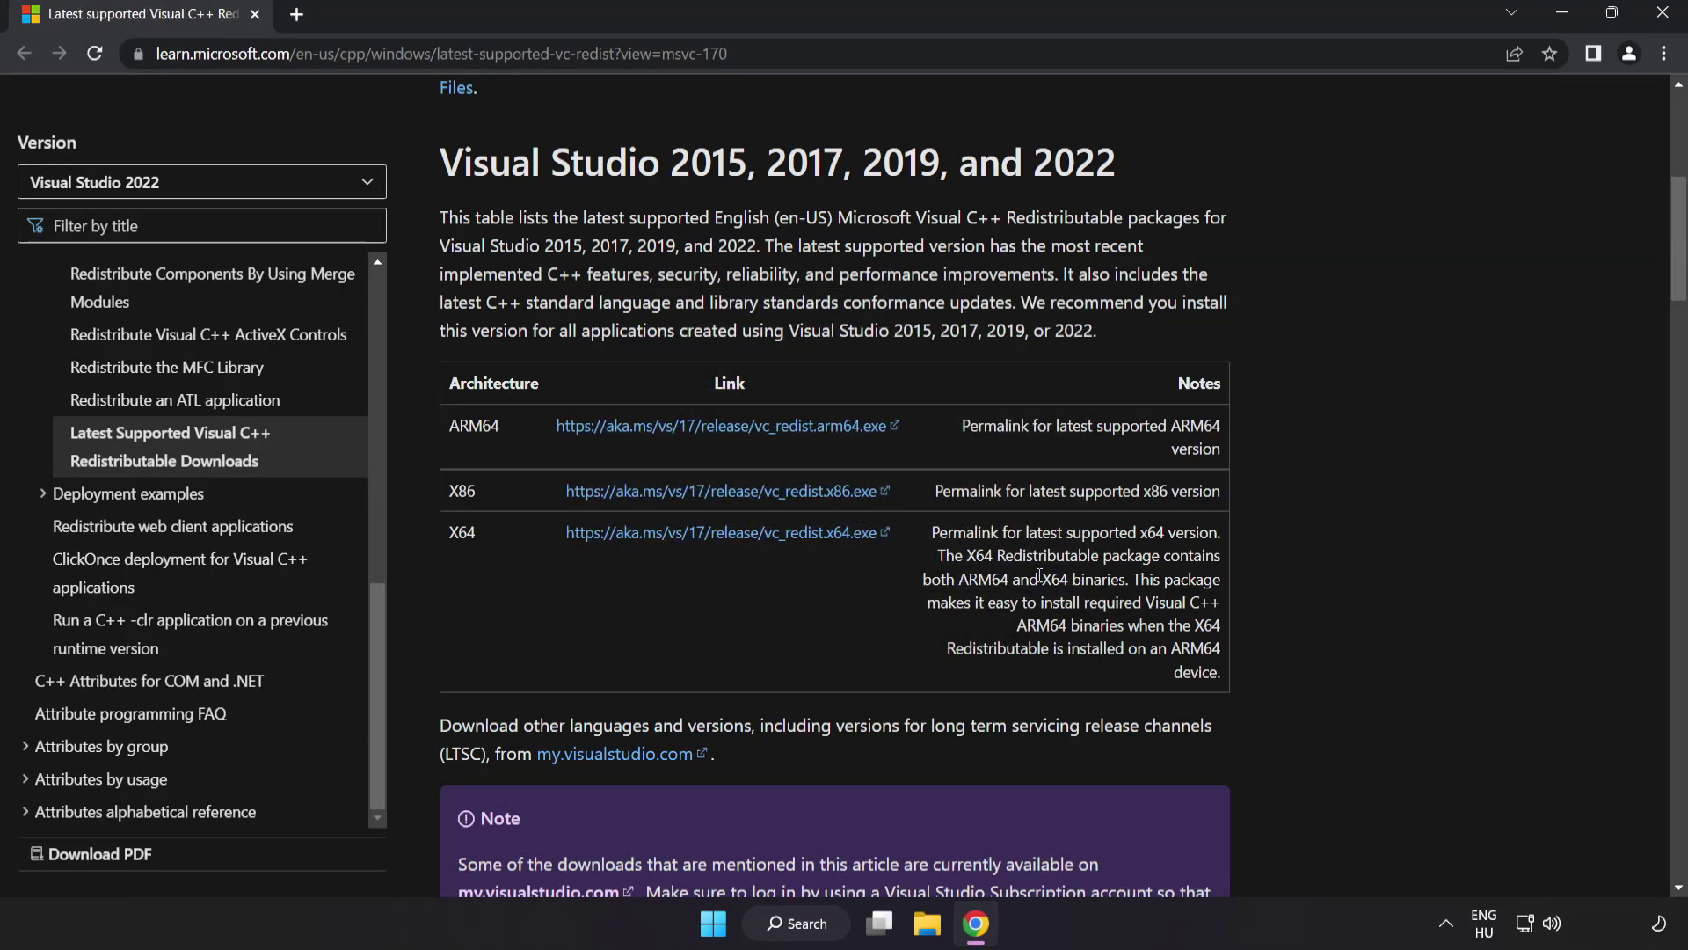
left_click(1660, 22)
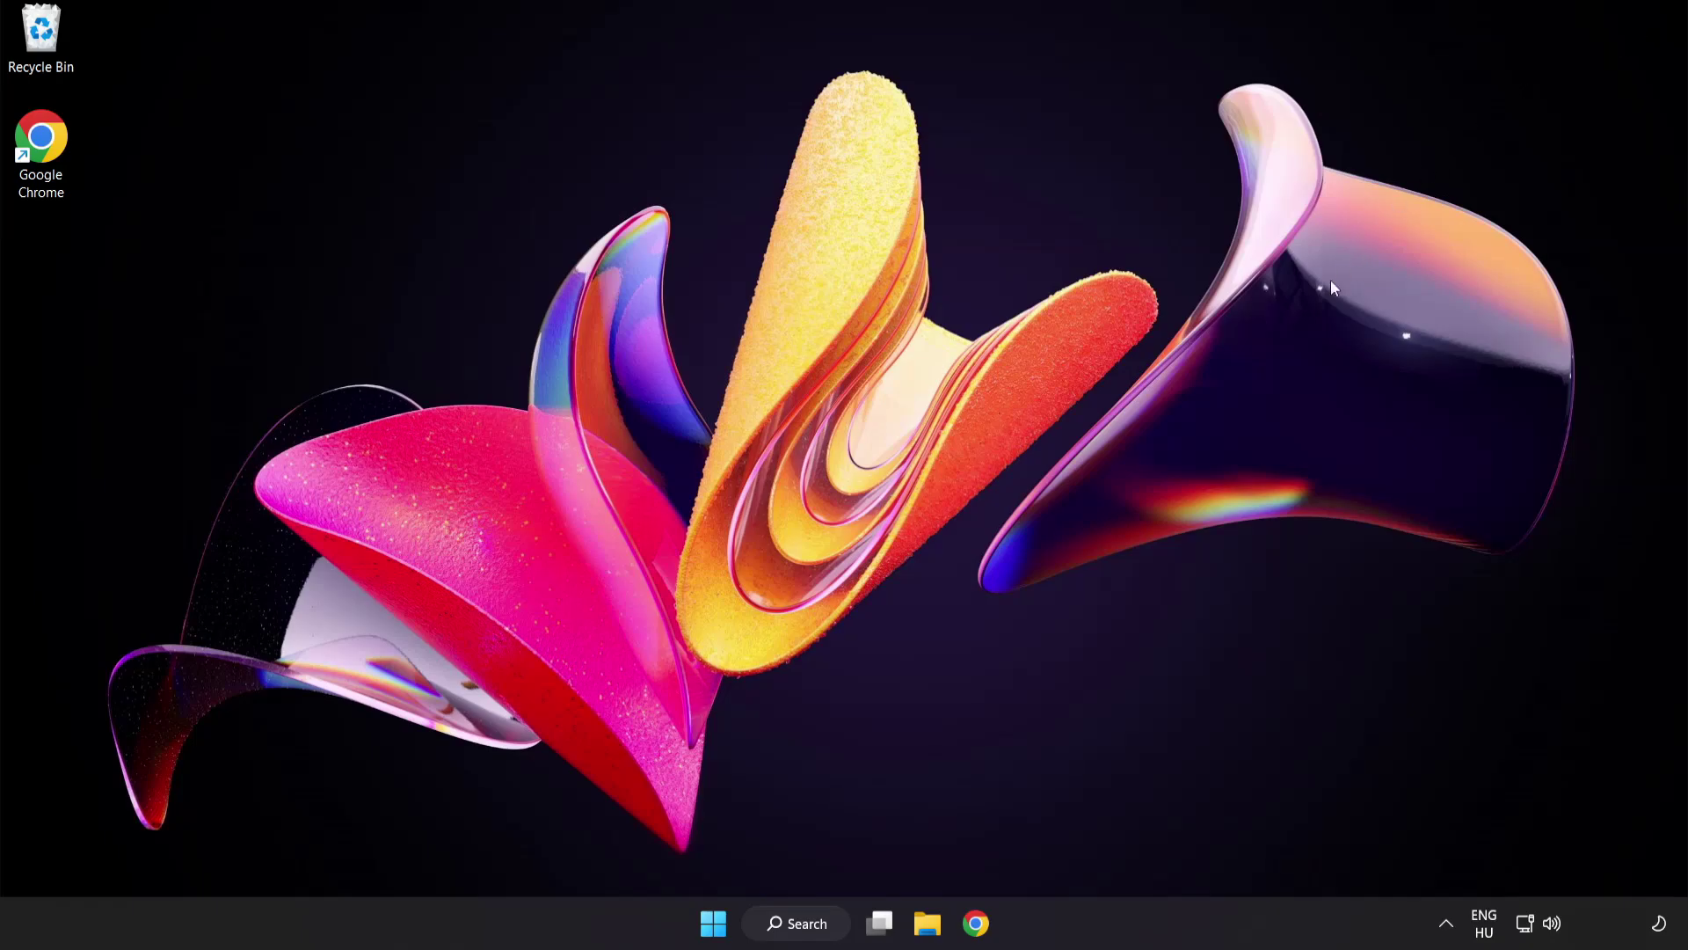
Search Windows for cmd and open Command Prompt as administrator, moving its window toward the middle of the desktop.
left_click(803, 931)
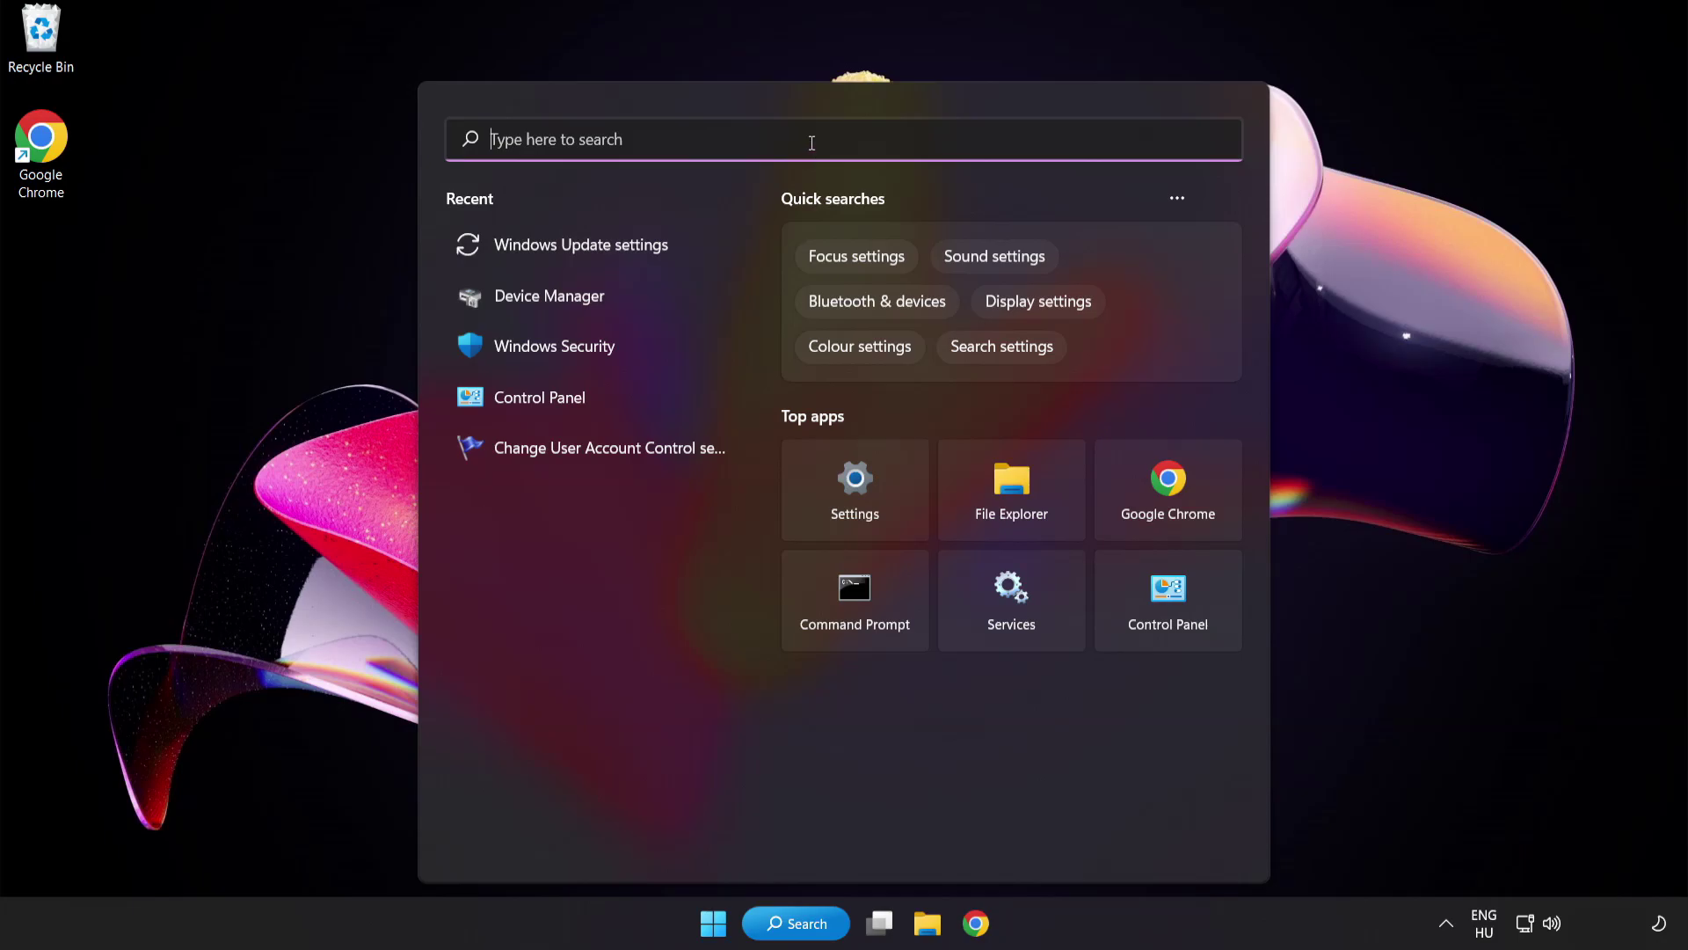
type("cmd")
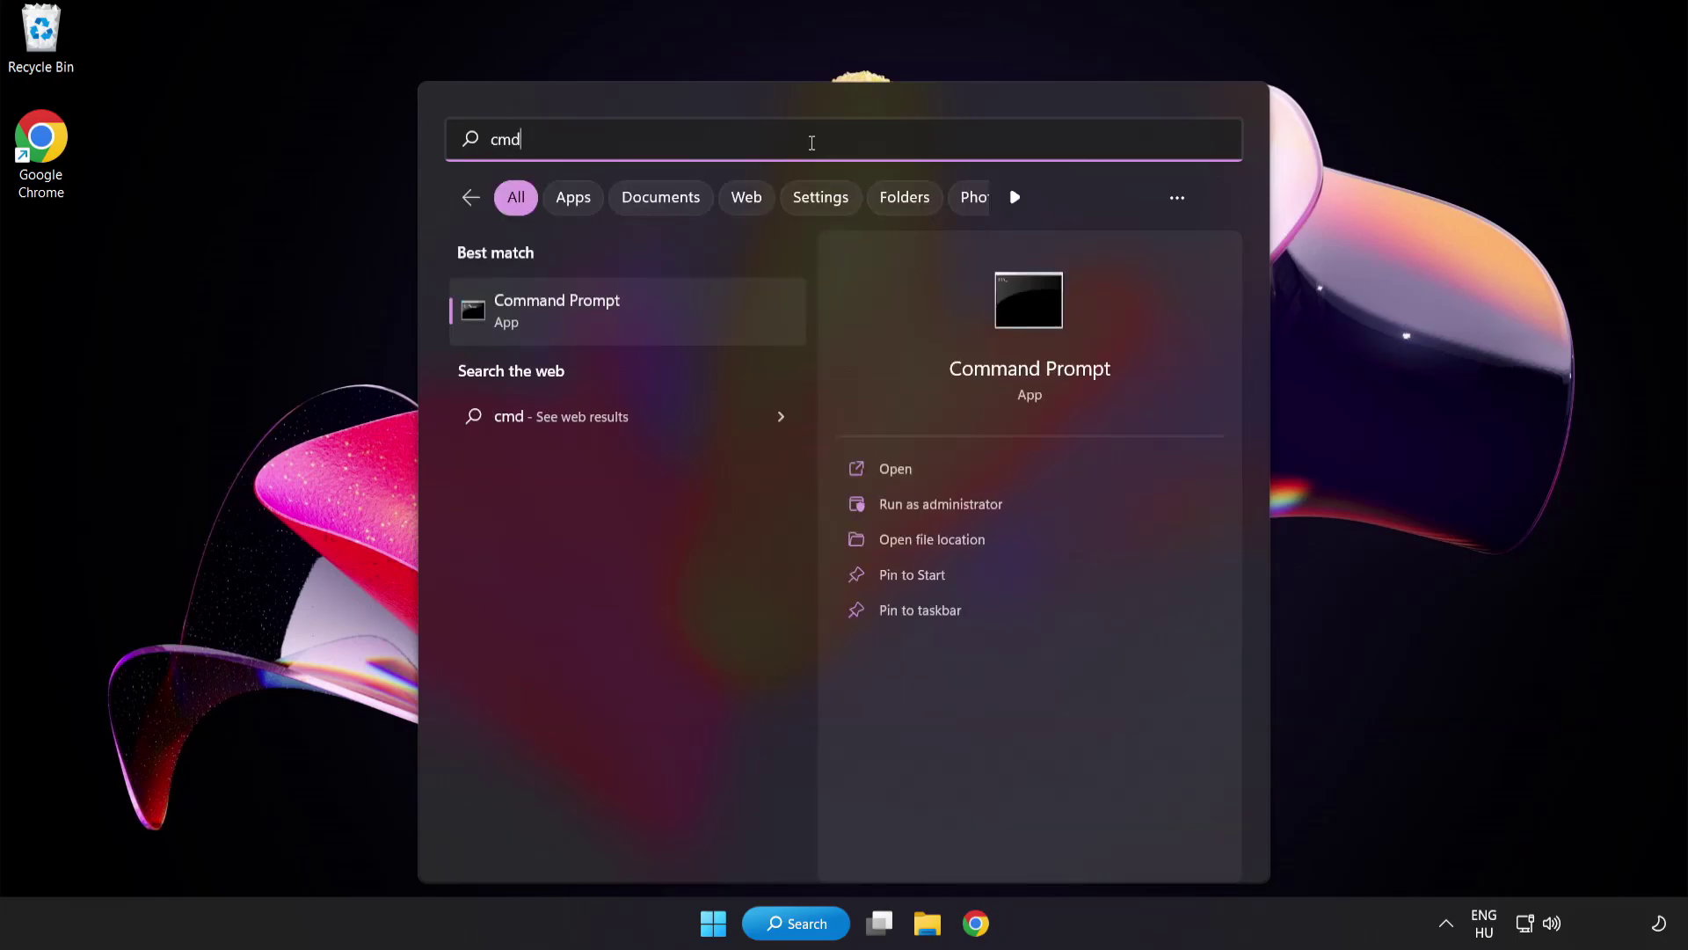
right_click(632, 323)
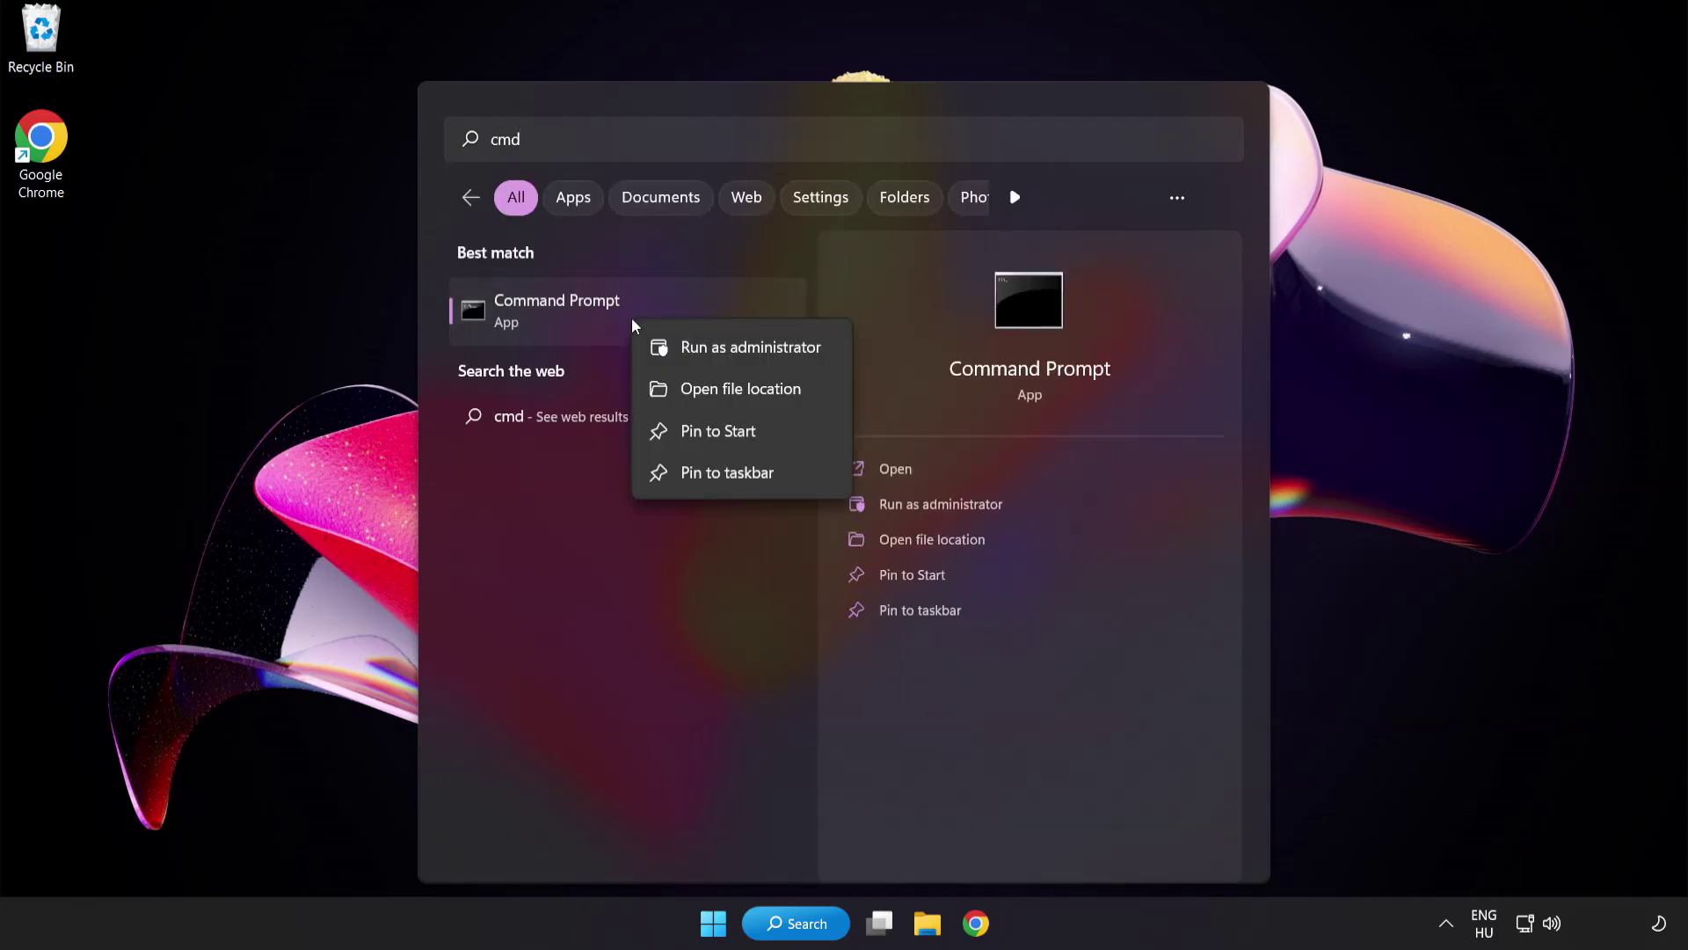
left_click(712, 352)
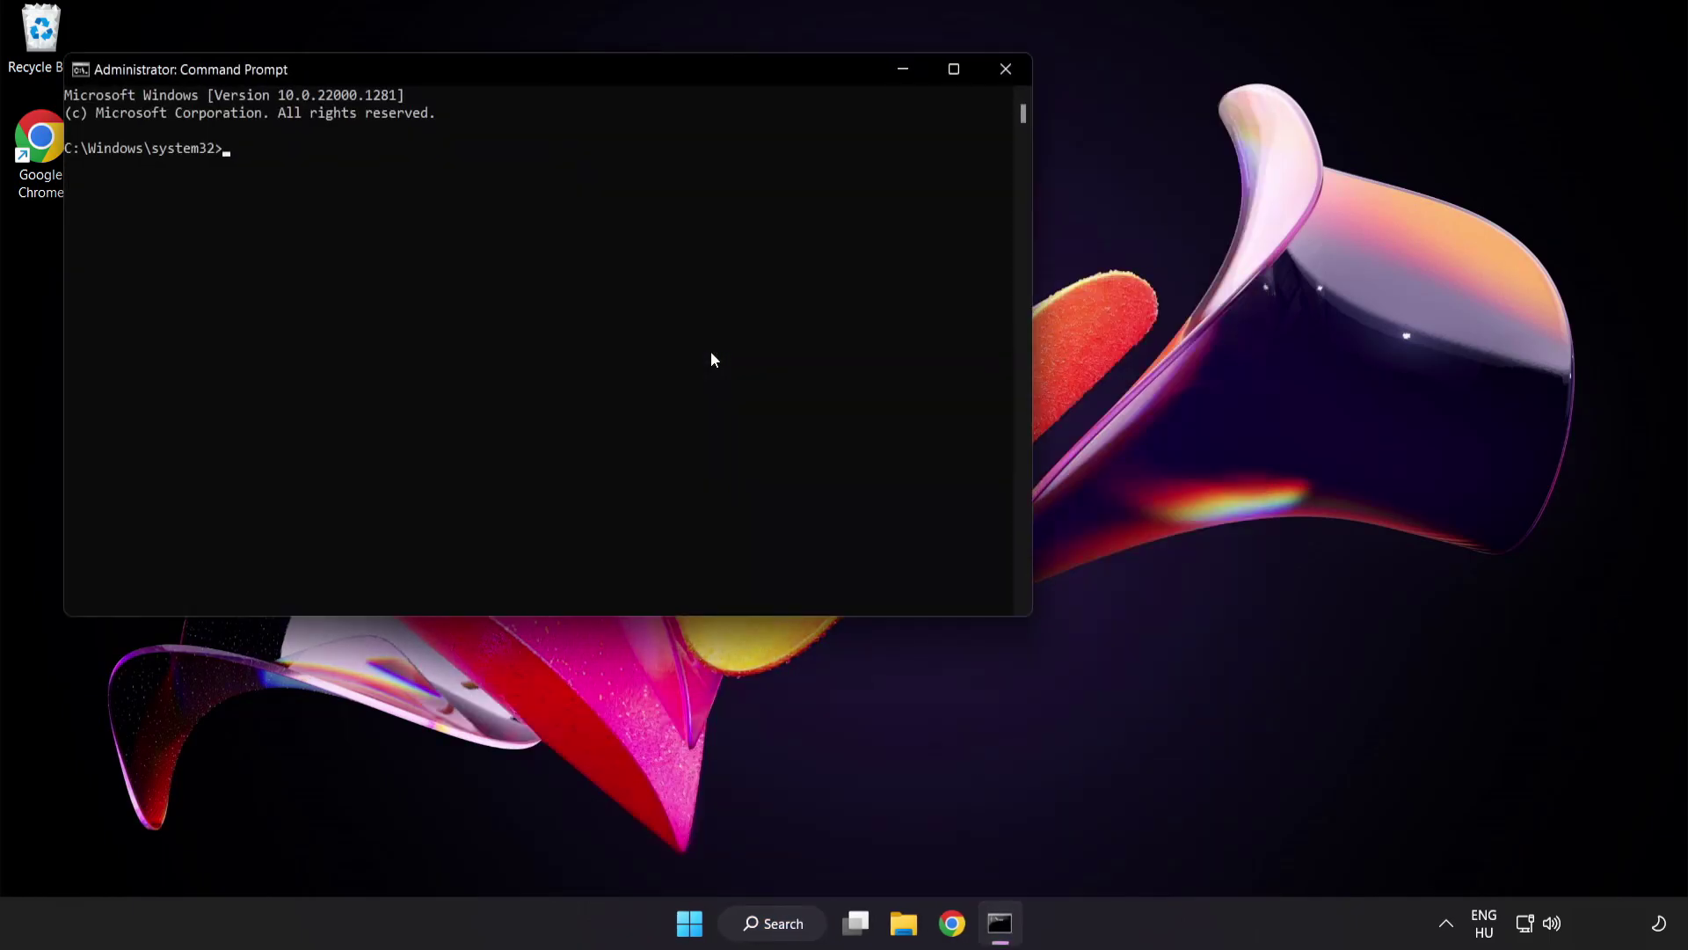
left_click_drag(481, 68, 734, 164)
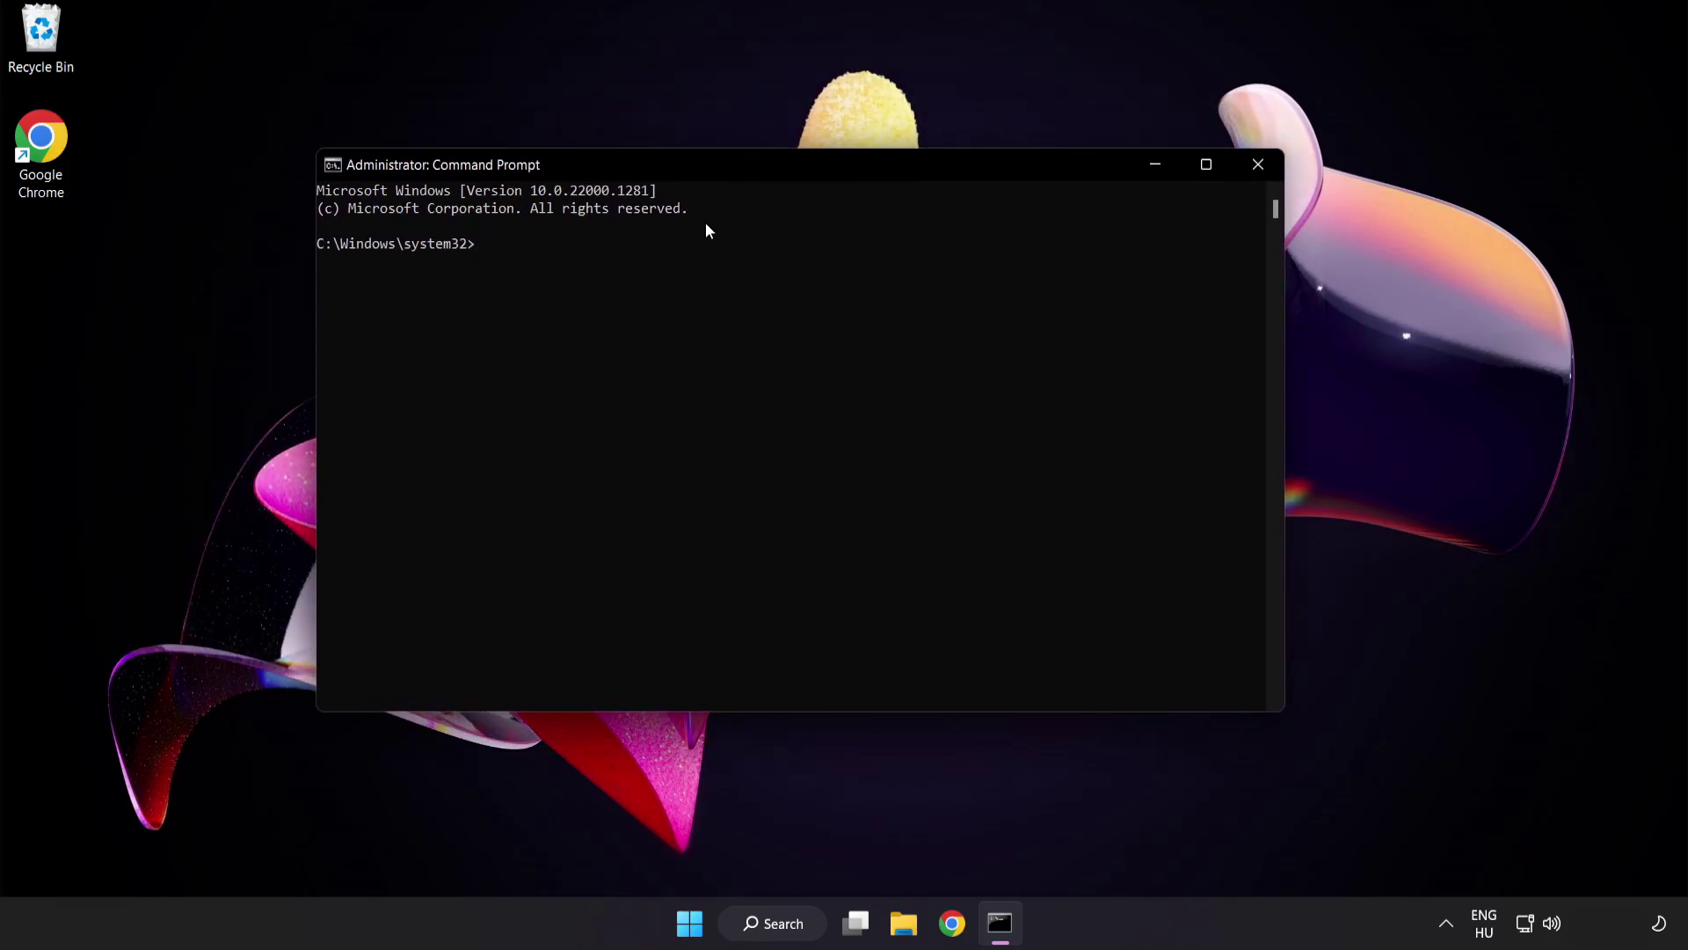
Scan the system files with sfc /scannow, close Command Prompt, and bring up the computer's power options.
type("sfc")
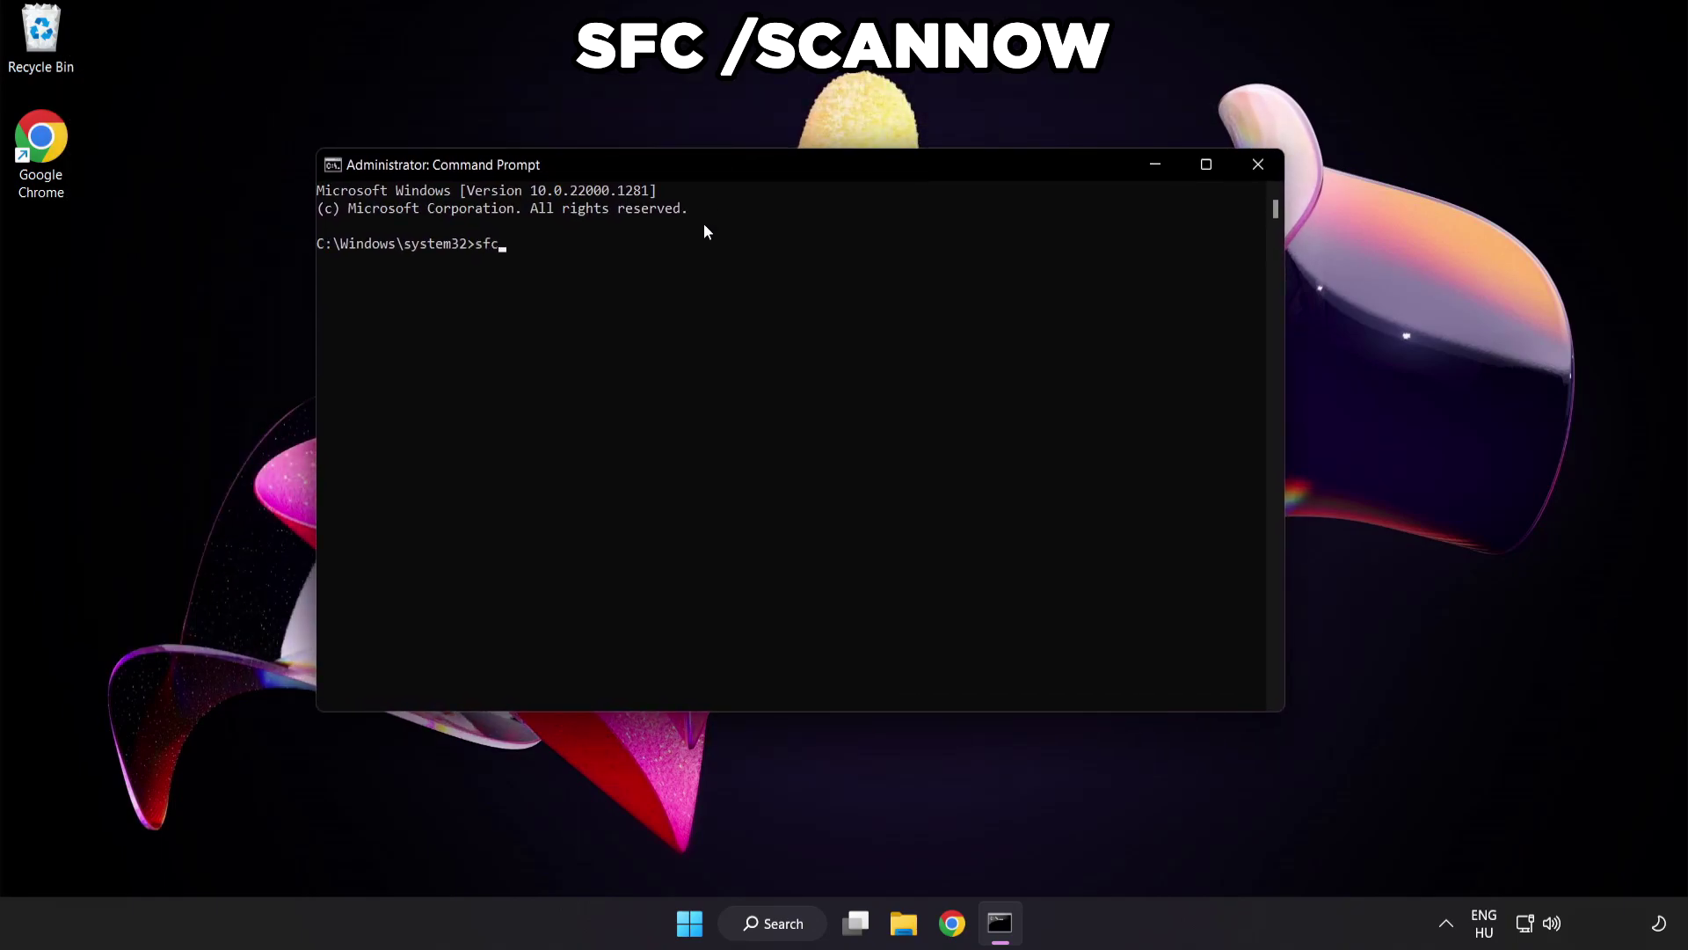
type(" /scannow")
key("Return")
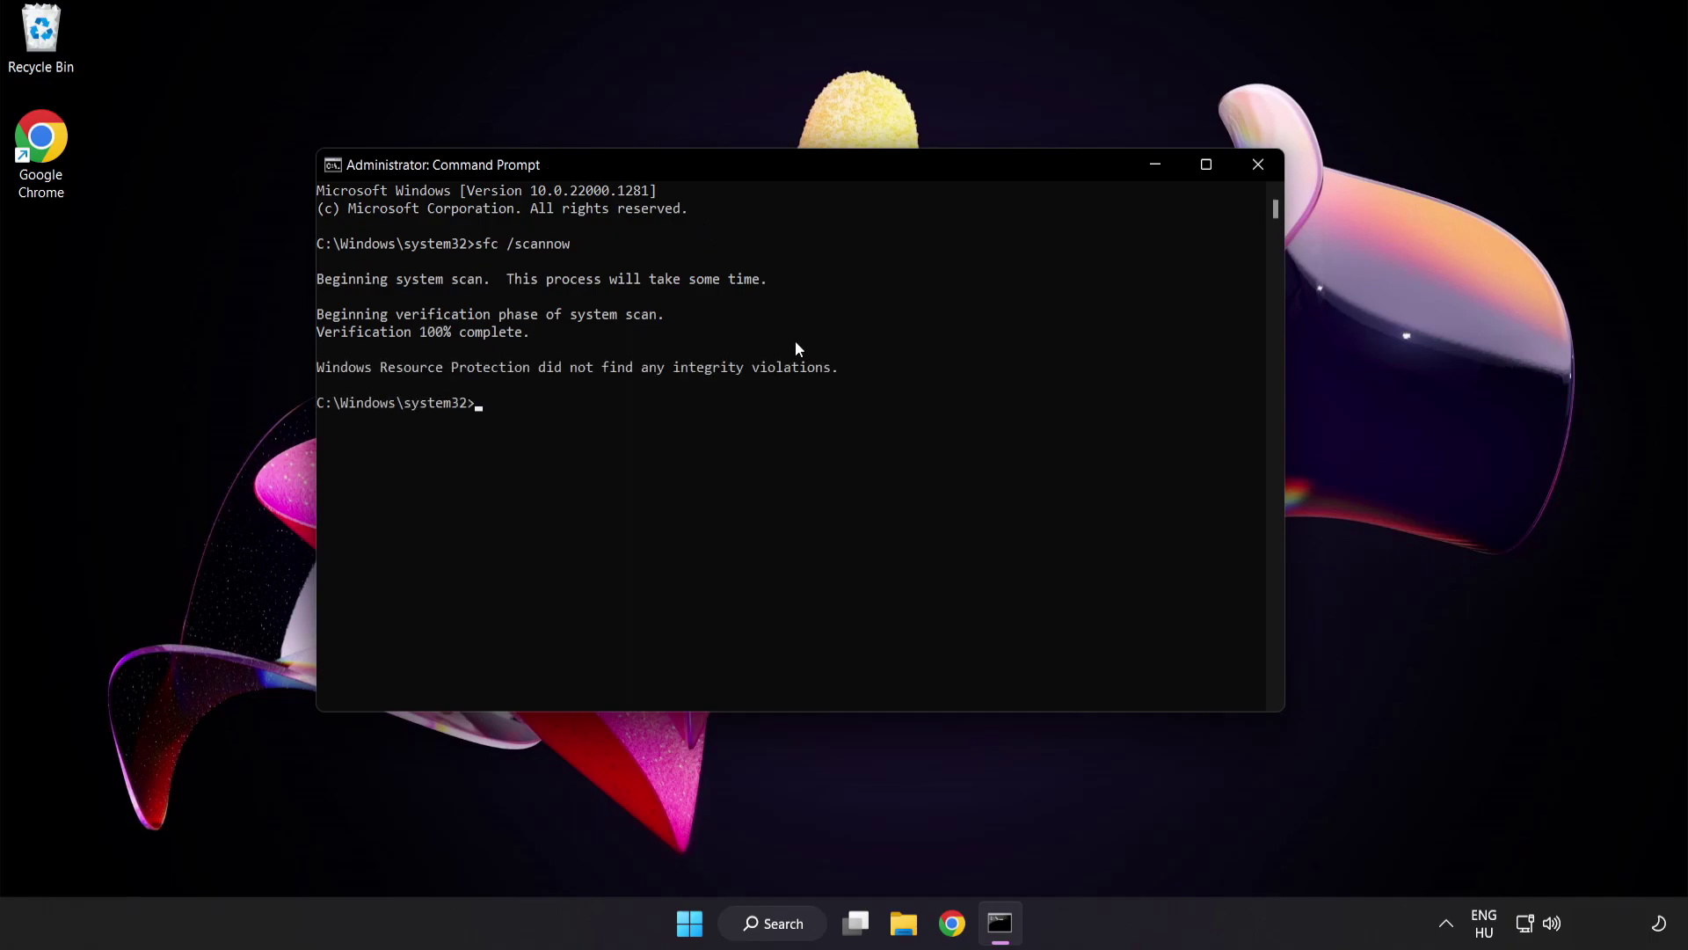
left_click(1259, 167)
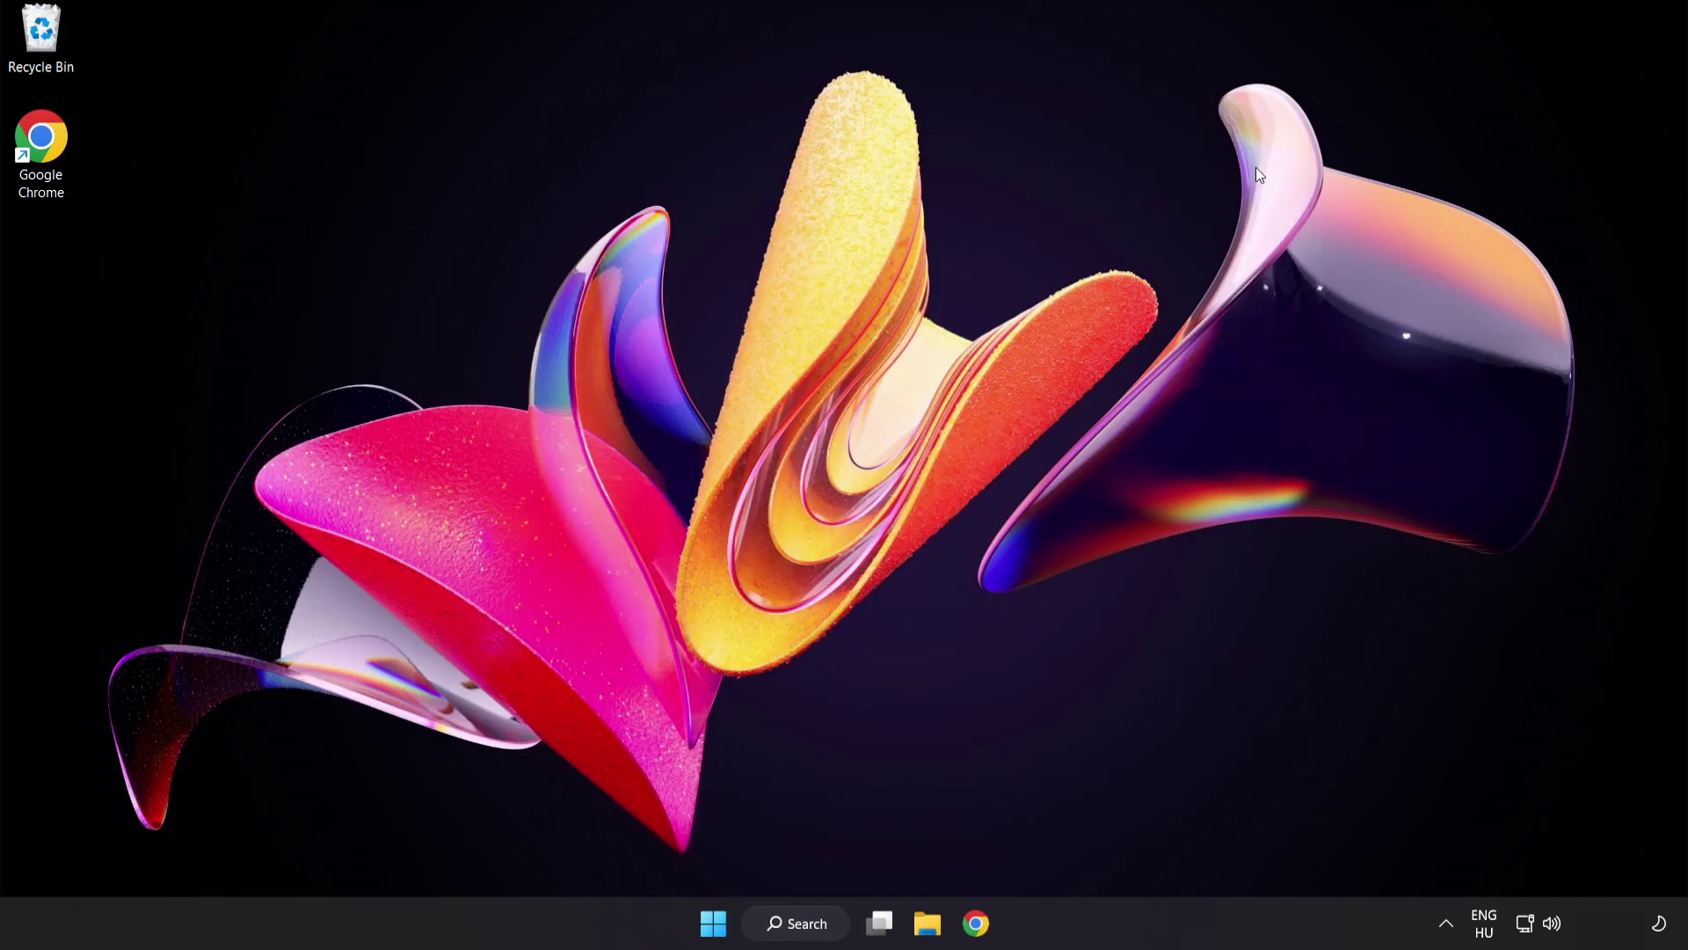
left_click(715, 923)
left_click(1117, 847)
Search Windows for security and open Windows Security.
left_click(811, 924)
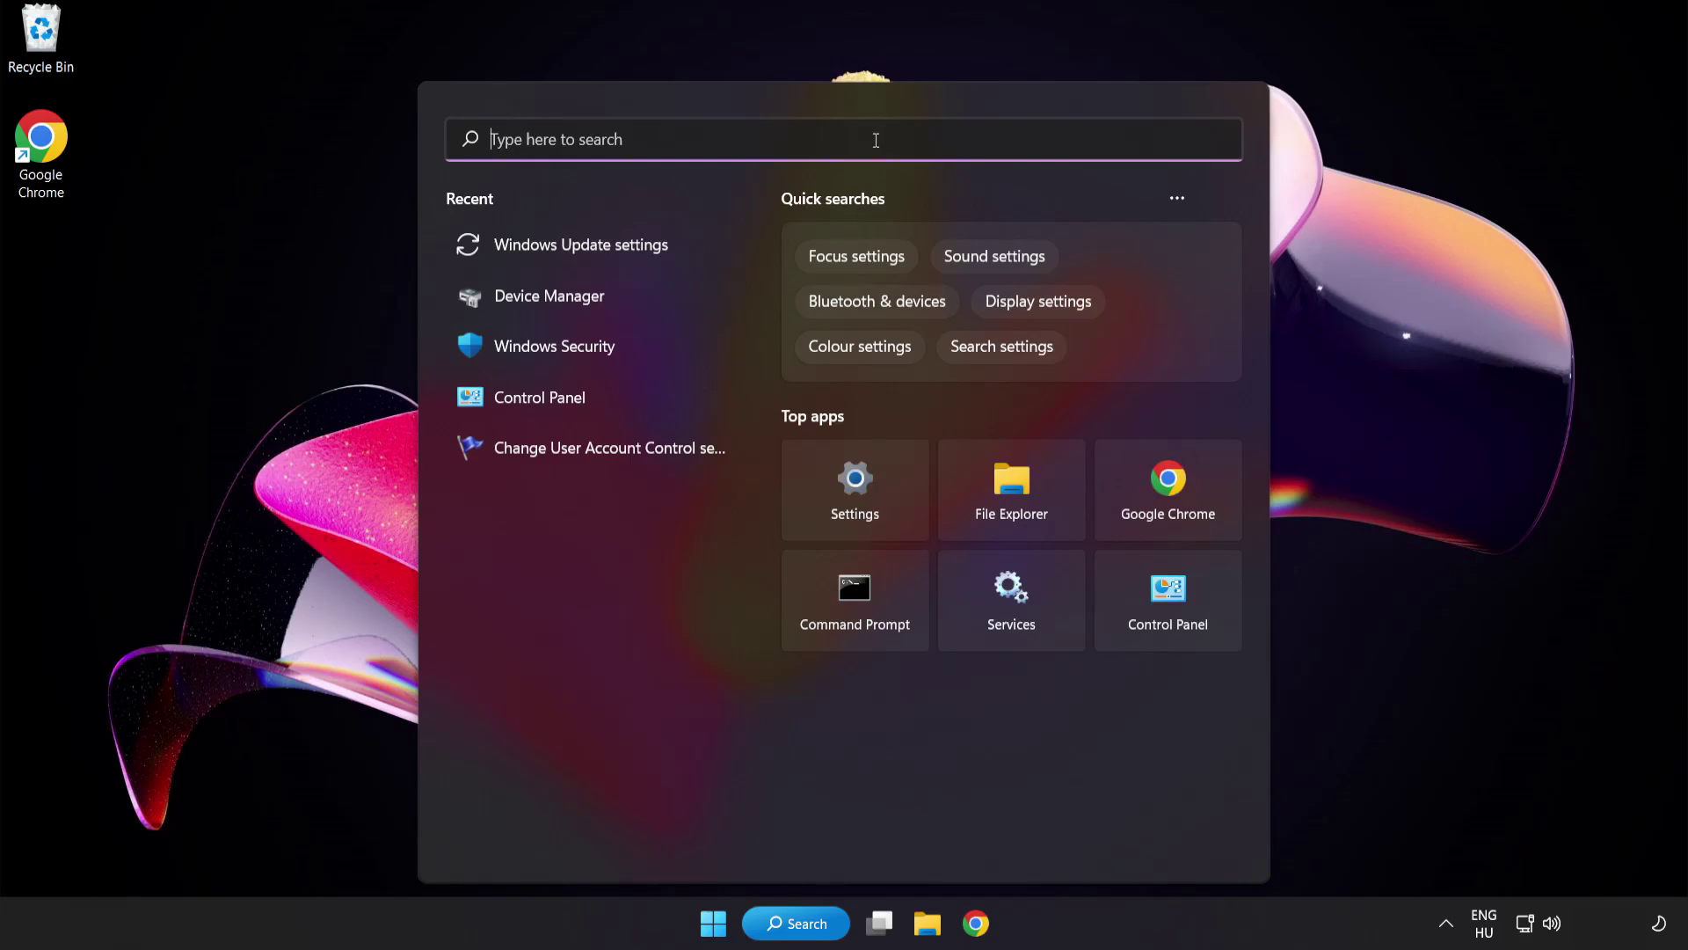
type("securit")
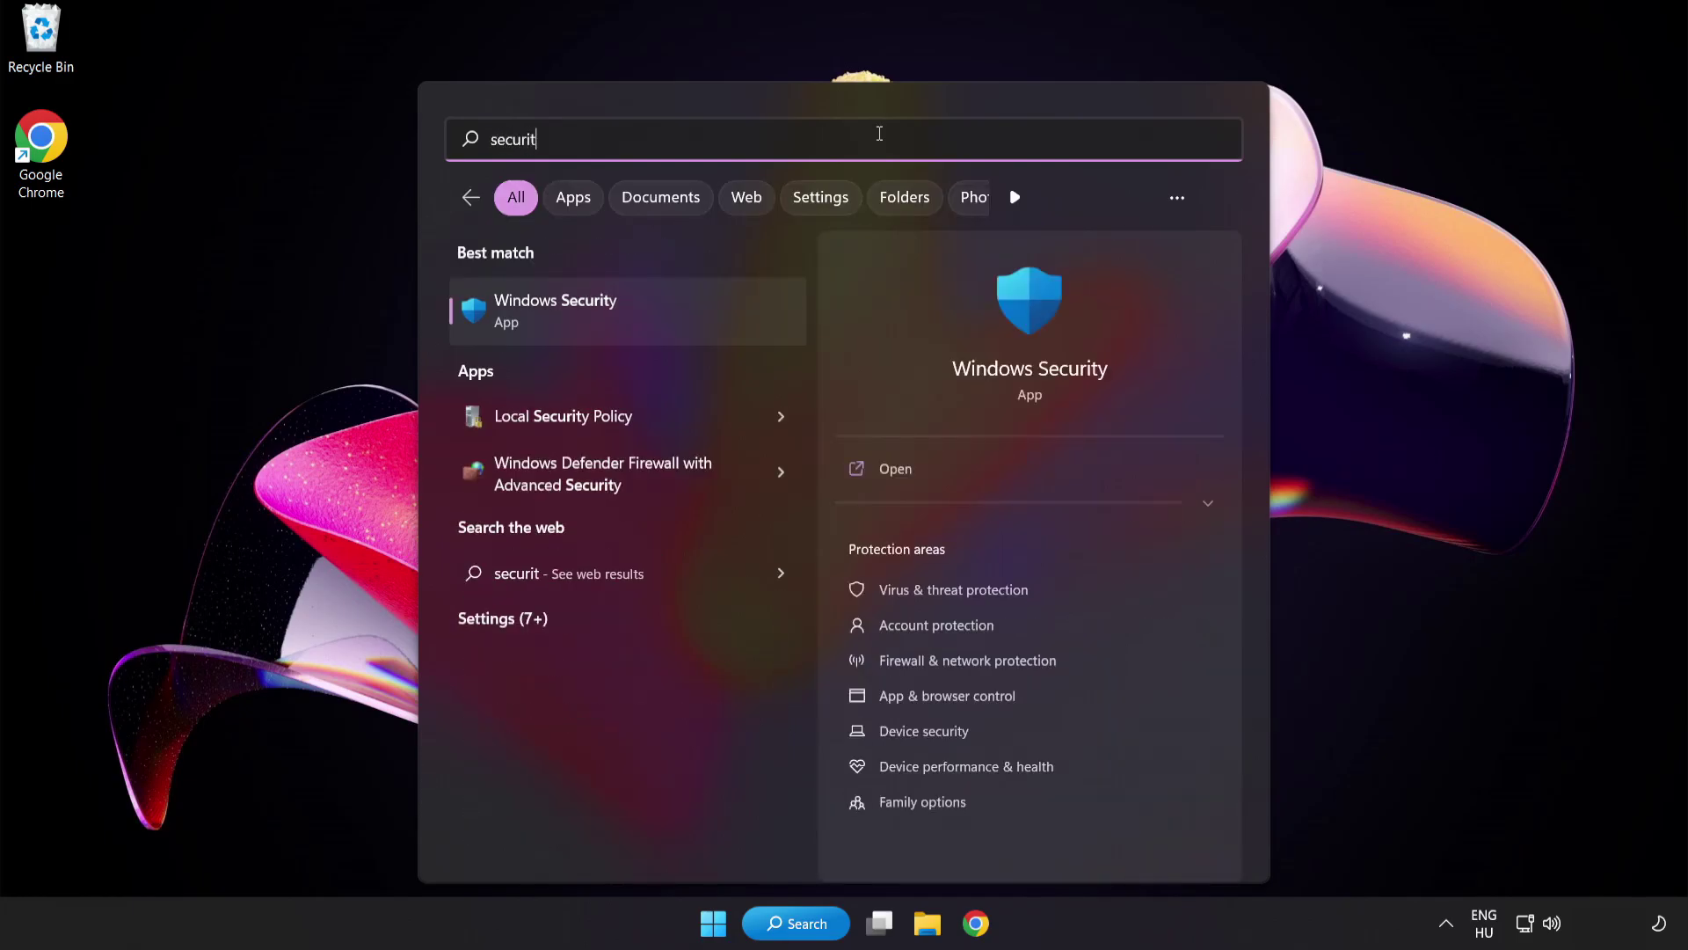
type("y")
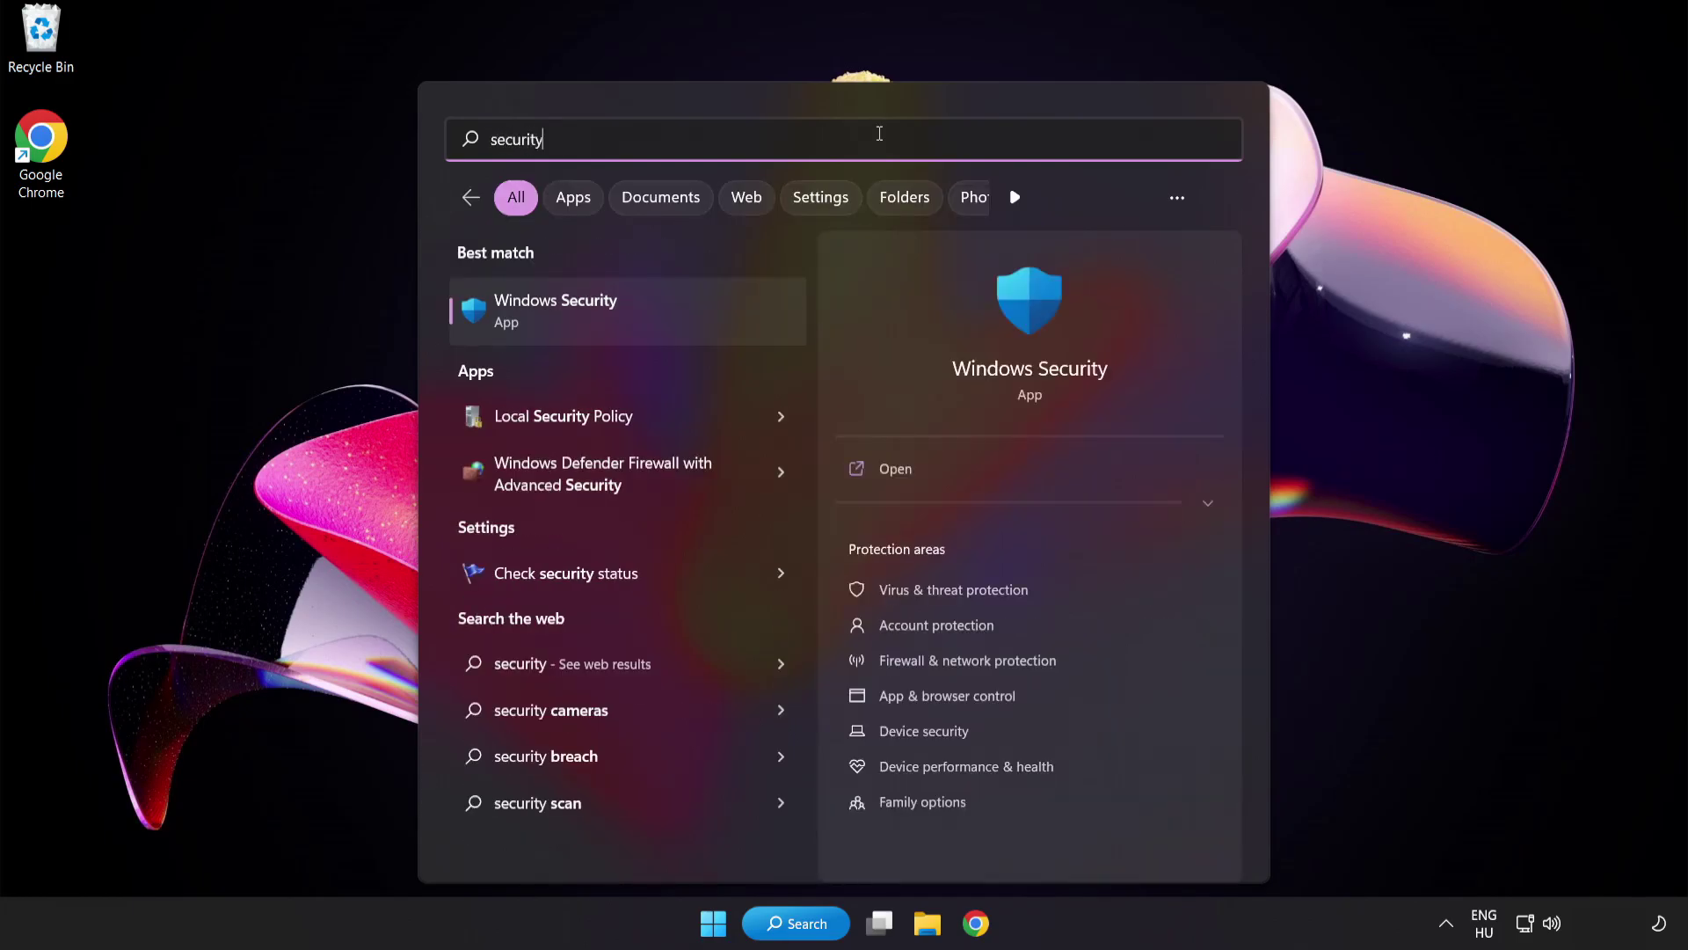
left_click(638, 314)
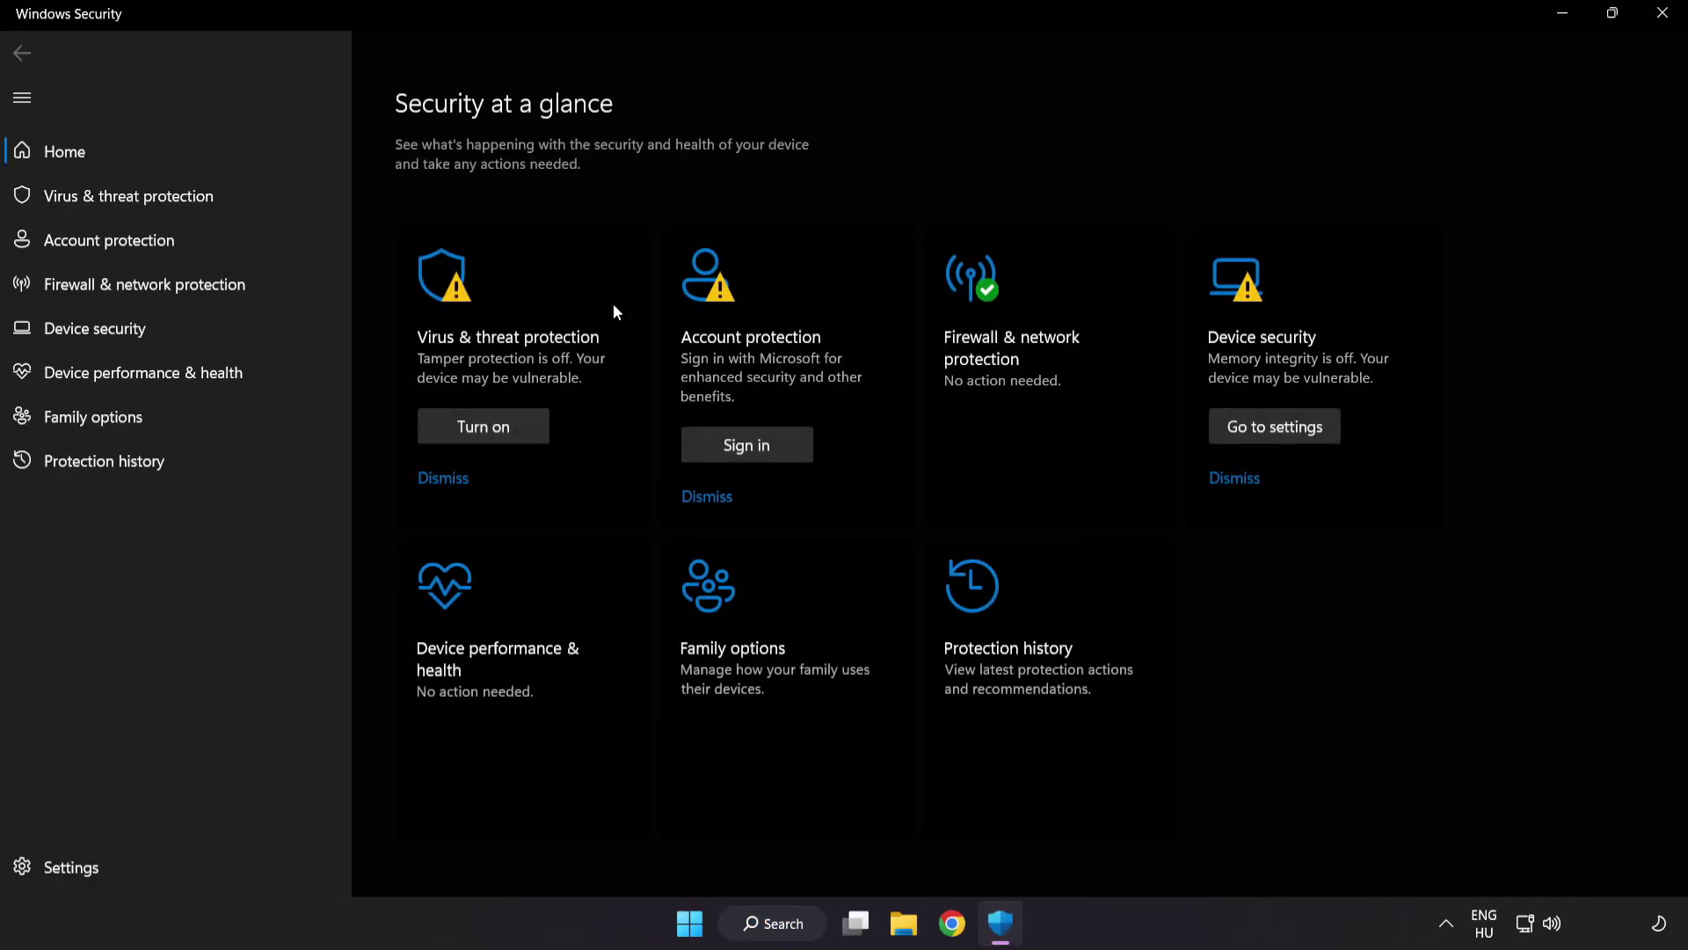
Open the Exclusions page within the Virus & threat protection settings.
left_click(256, 195)
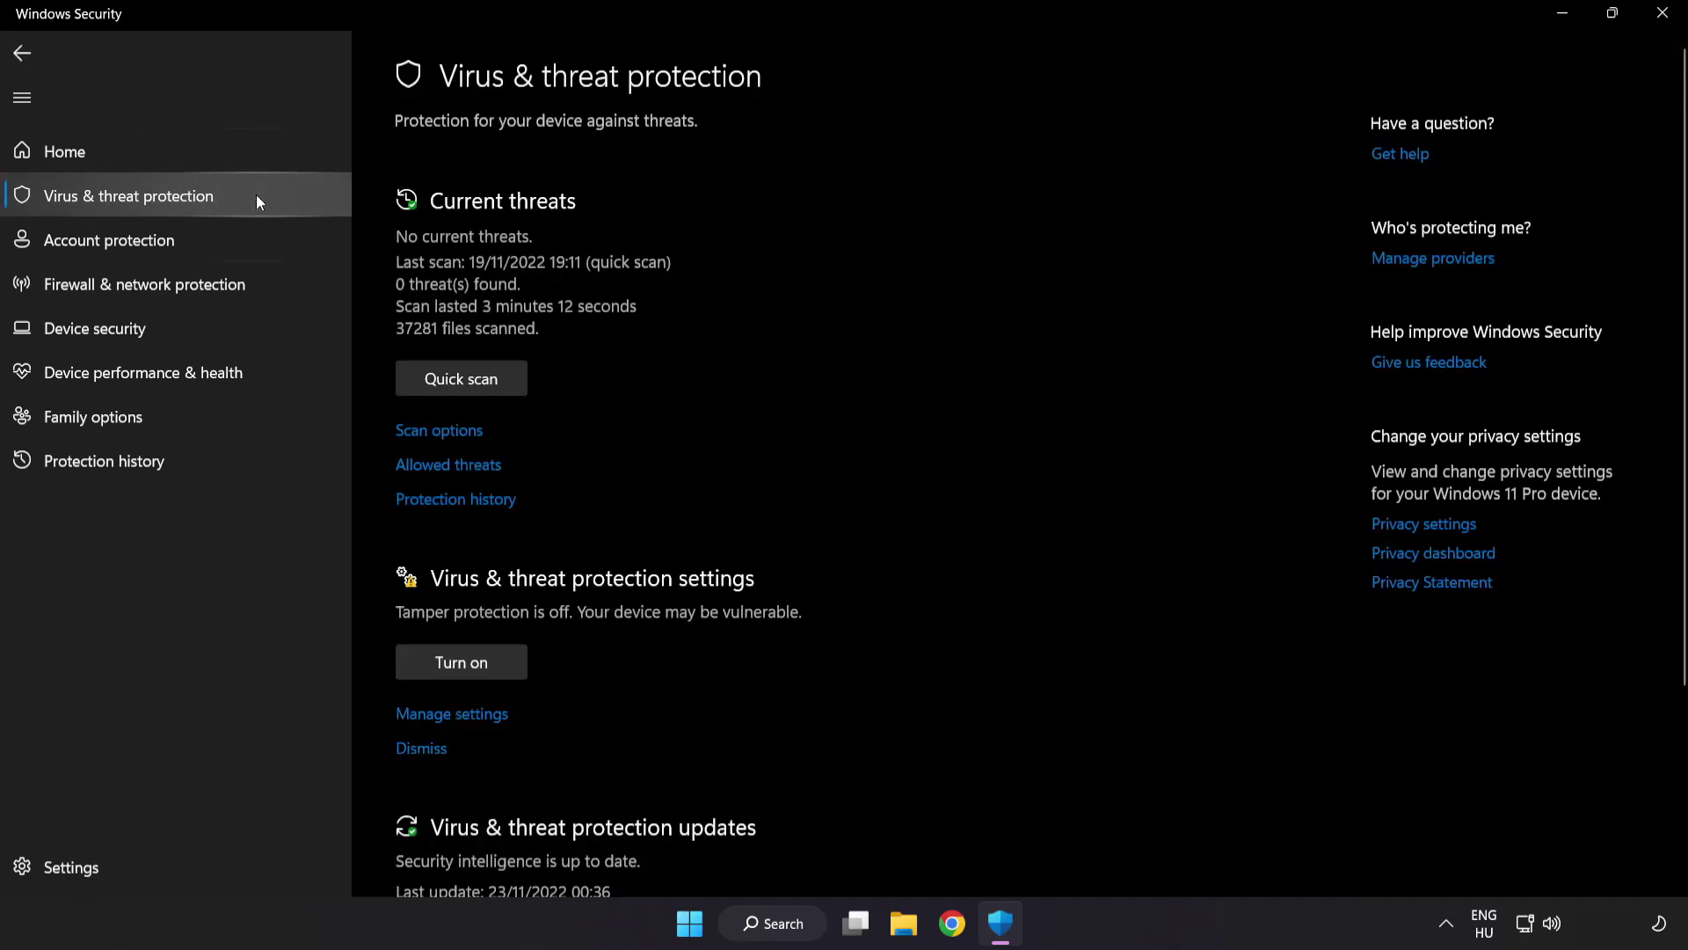
scroll(1068, 257, "down", 3)
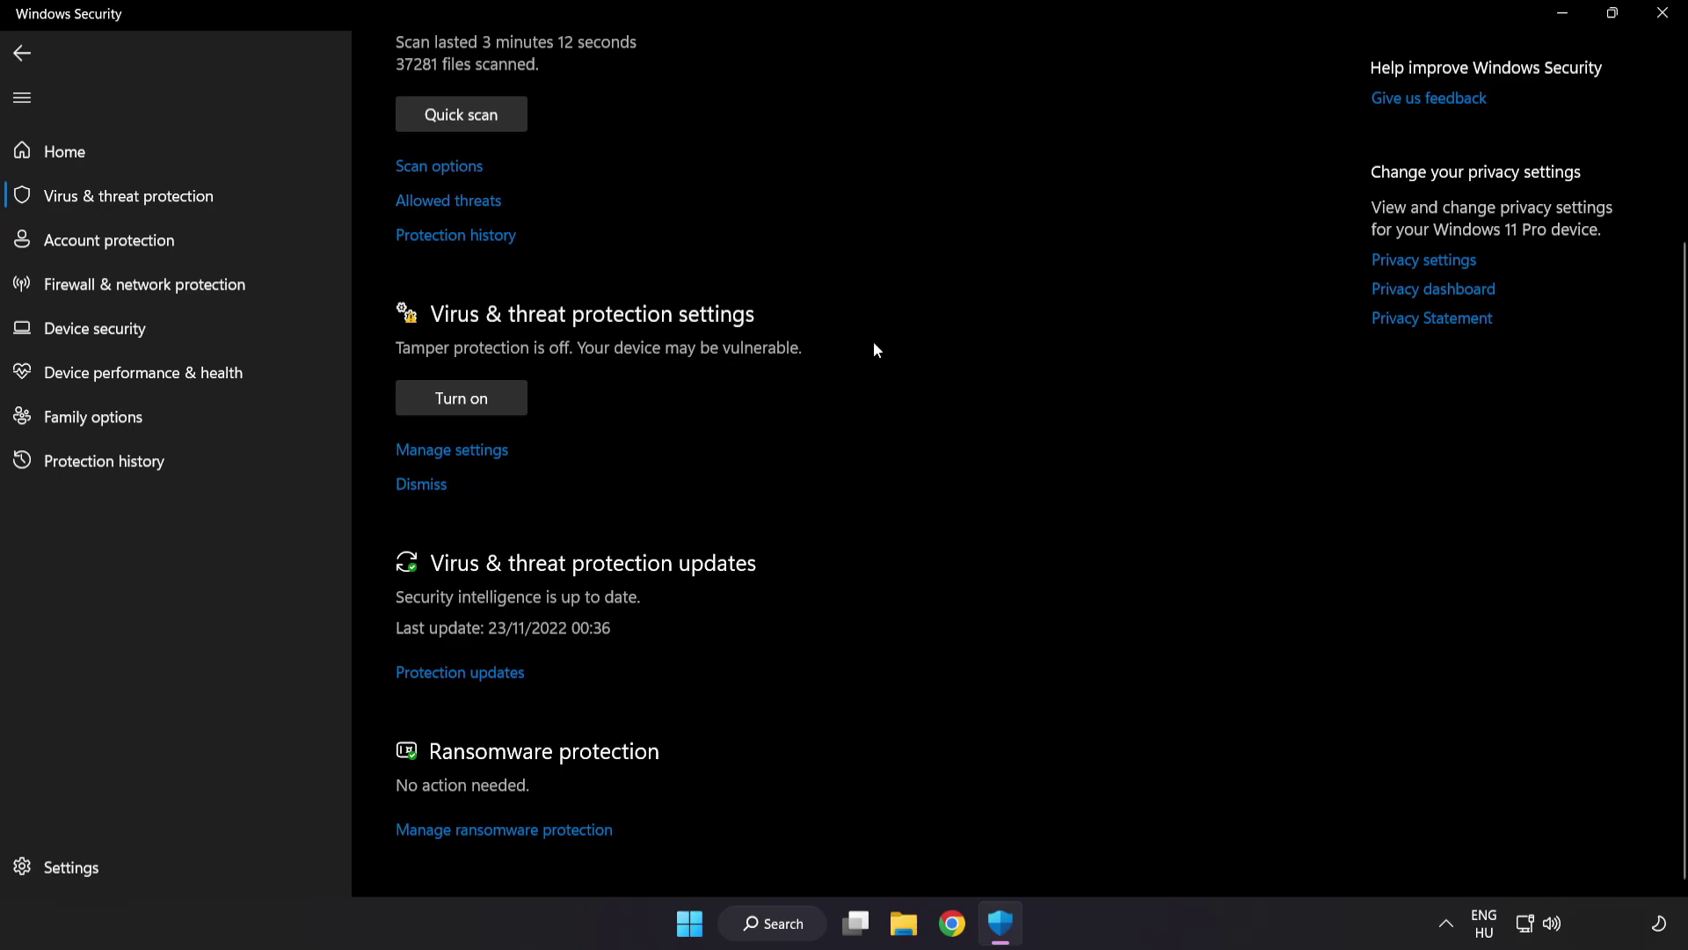
left_click(463, 450)
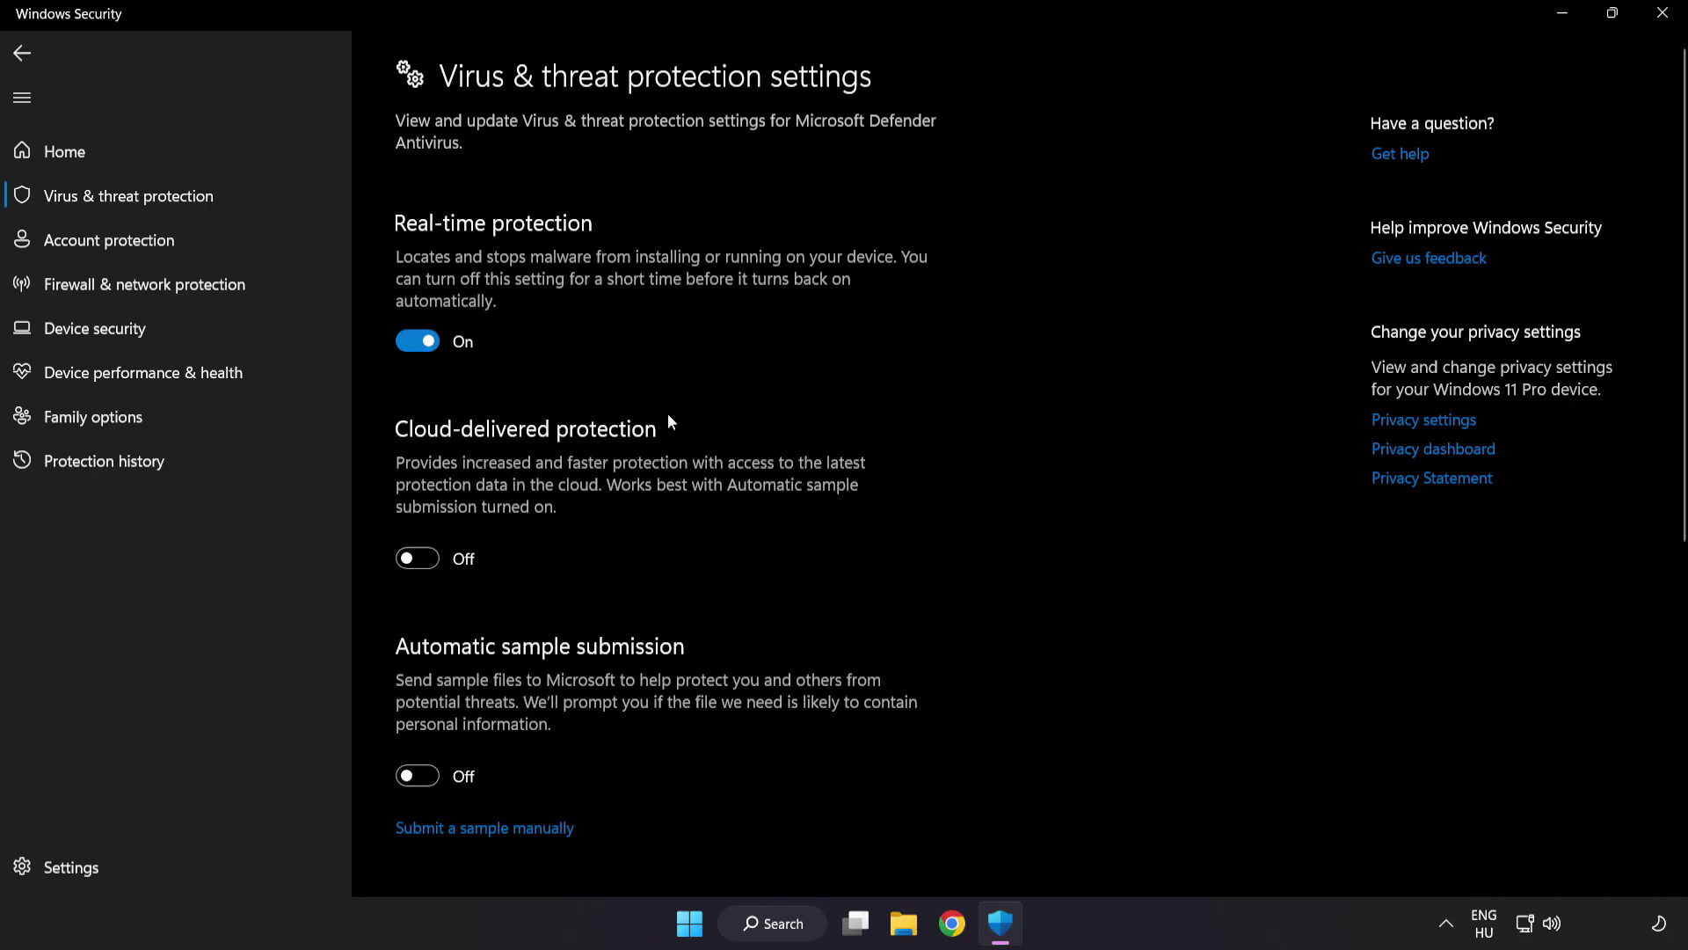
scroll(984, 463, "down", 5)
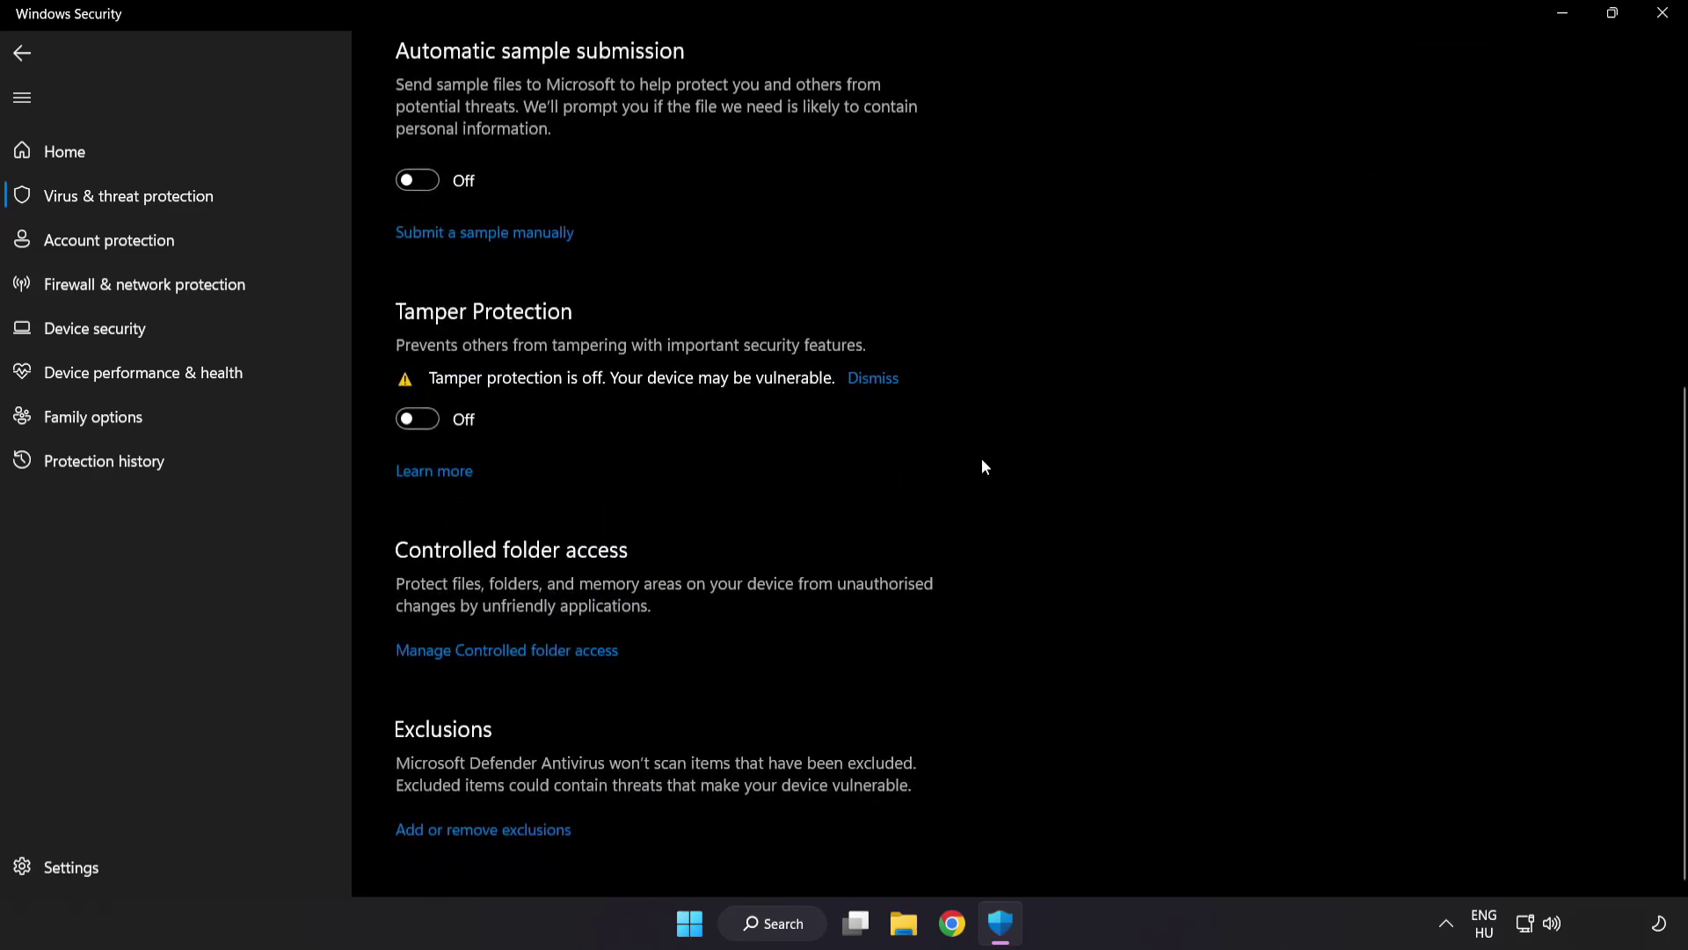
left_click(493, 832)
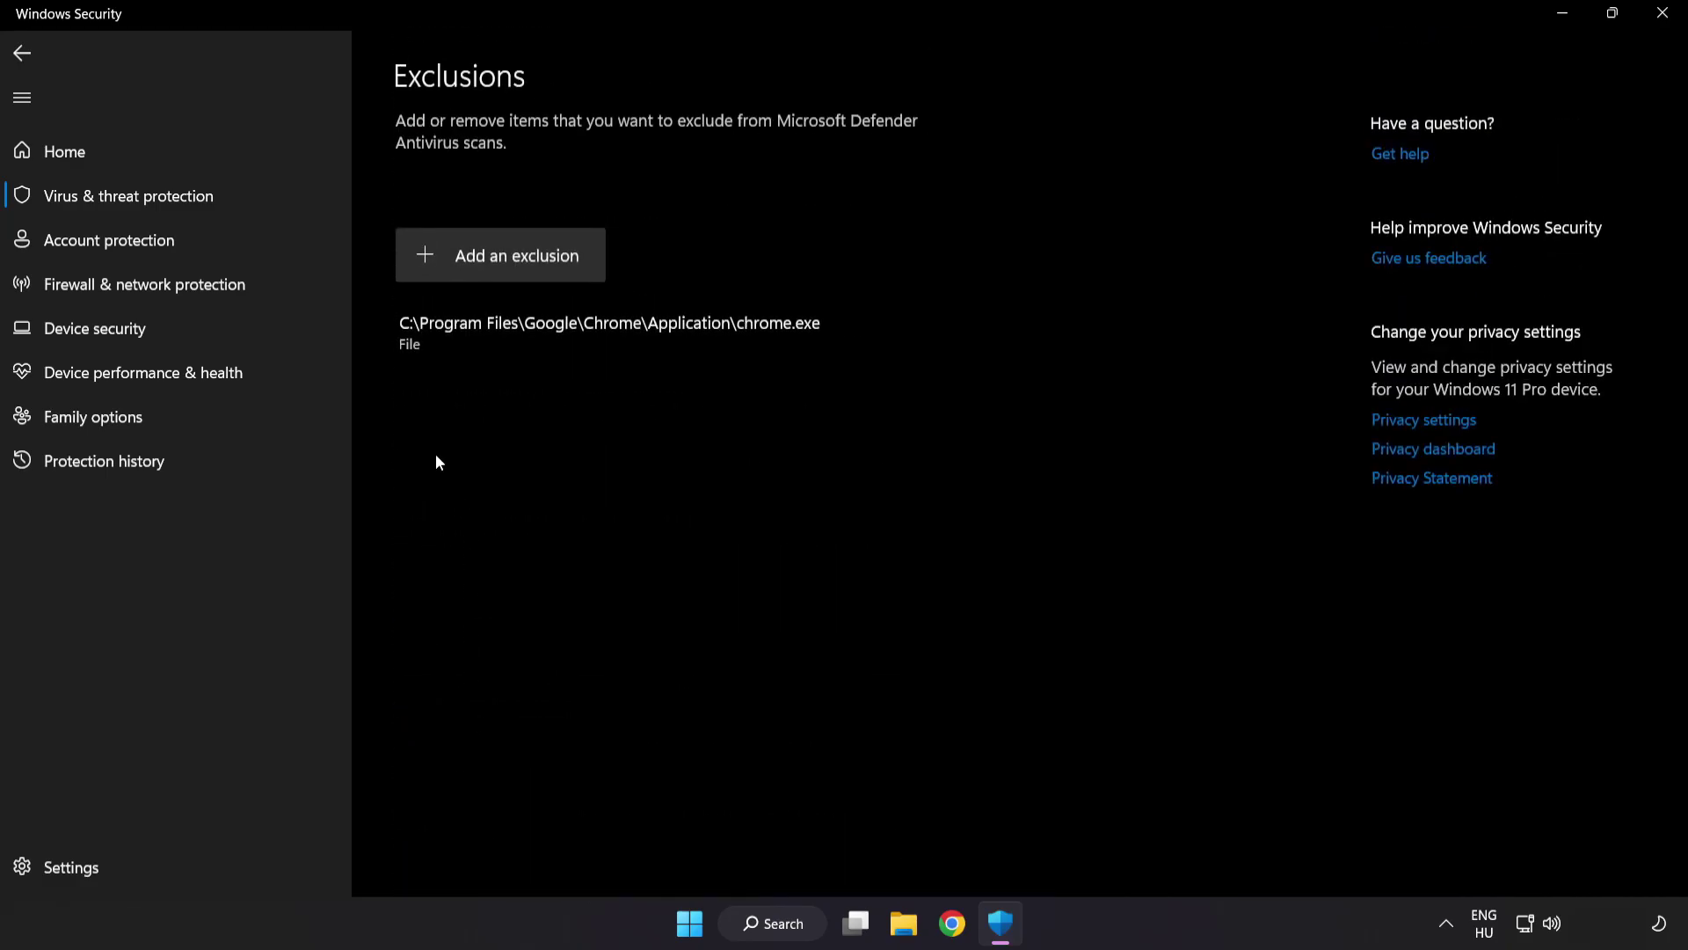
Add a file exclusion for NOT WORKING APP, located in the NOT WORKING APP folder under Program Files (x86) on Local Disk (C:).
left_click(506, 275)
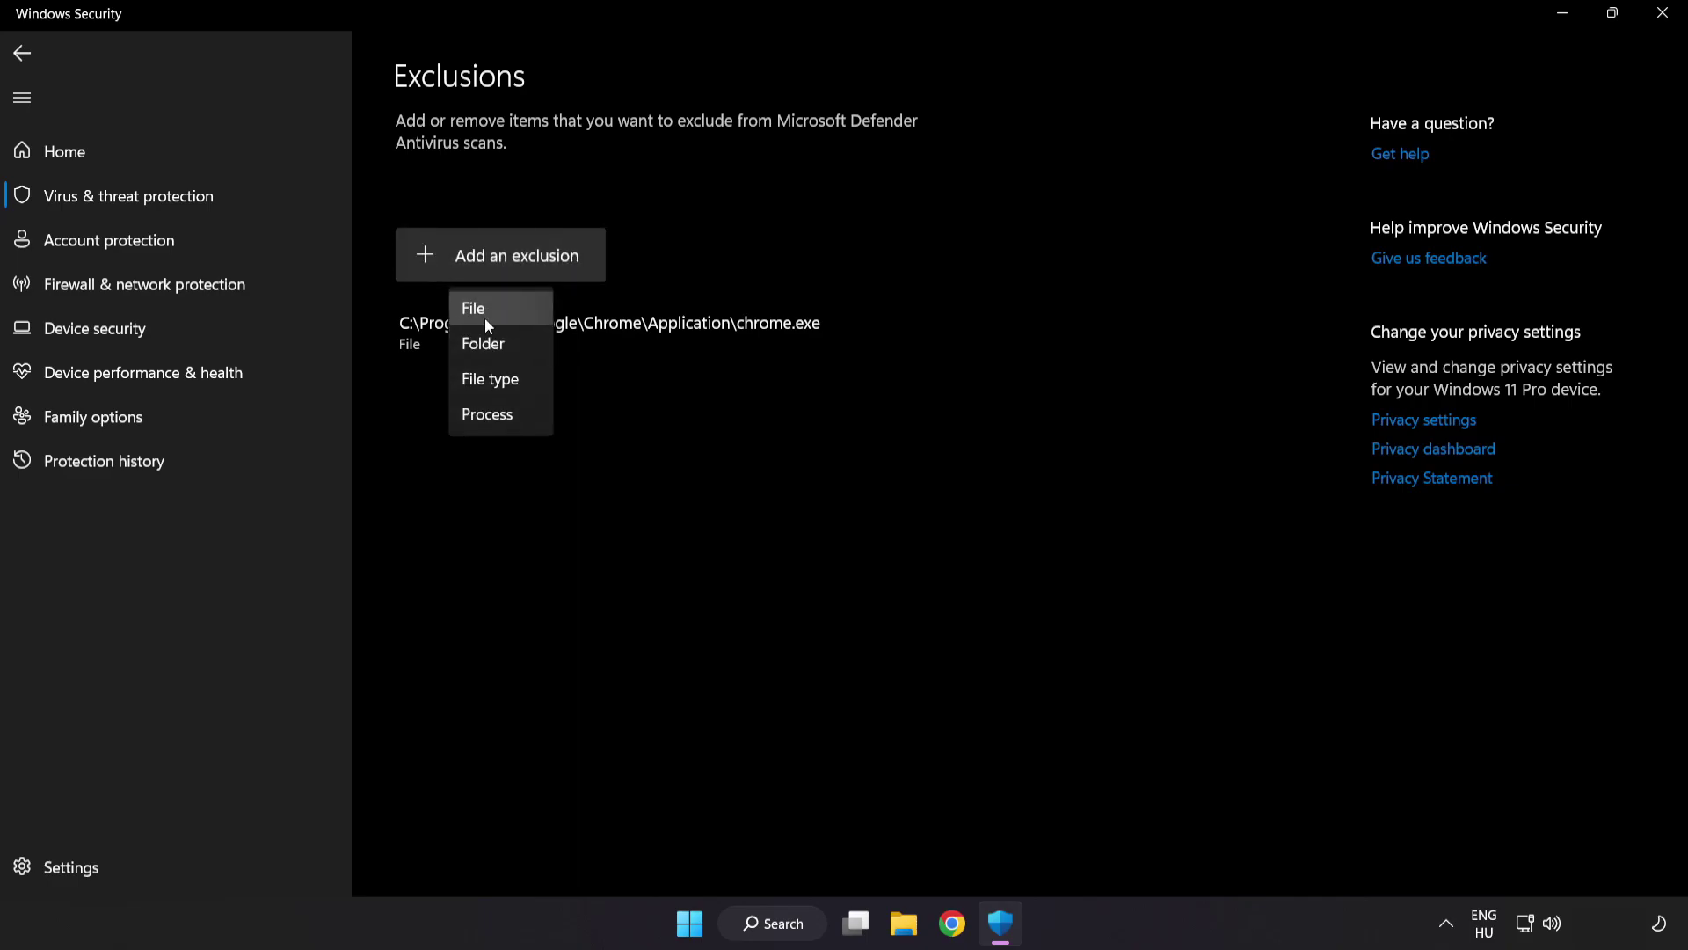
left_click(492, 310)
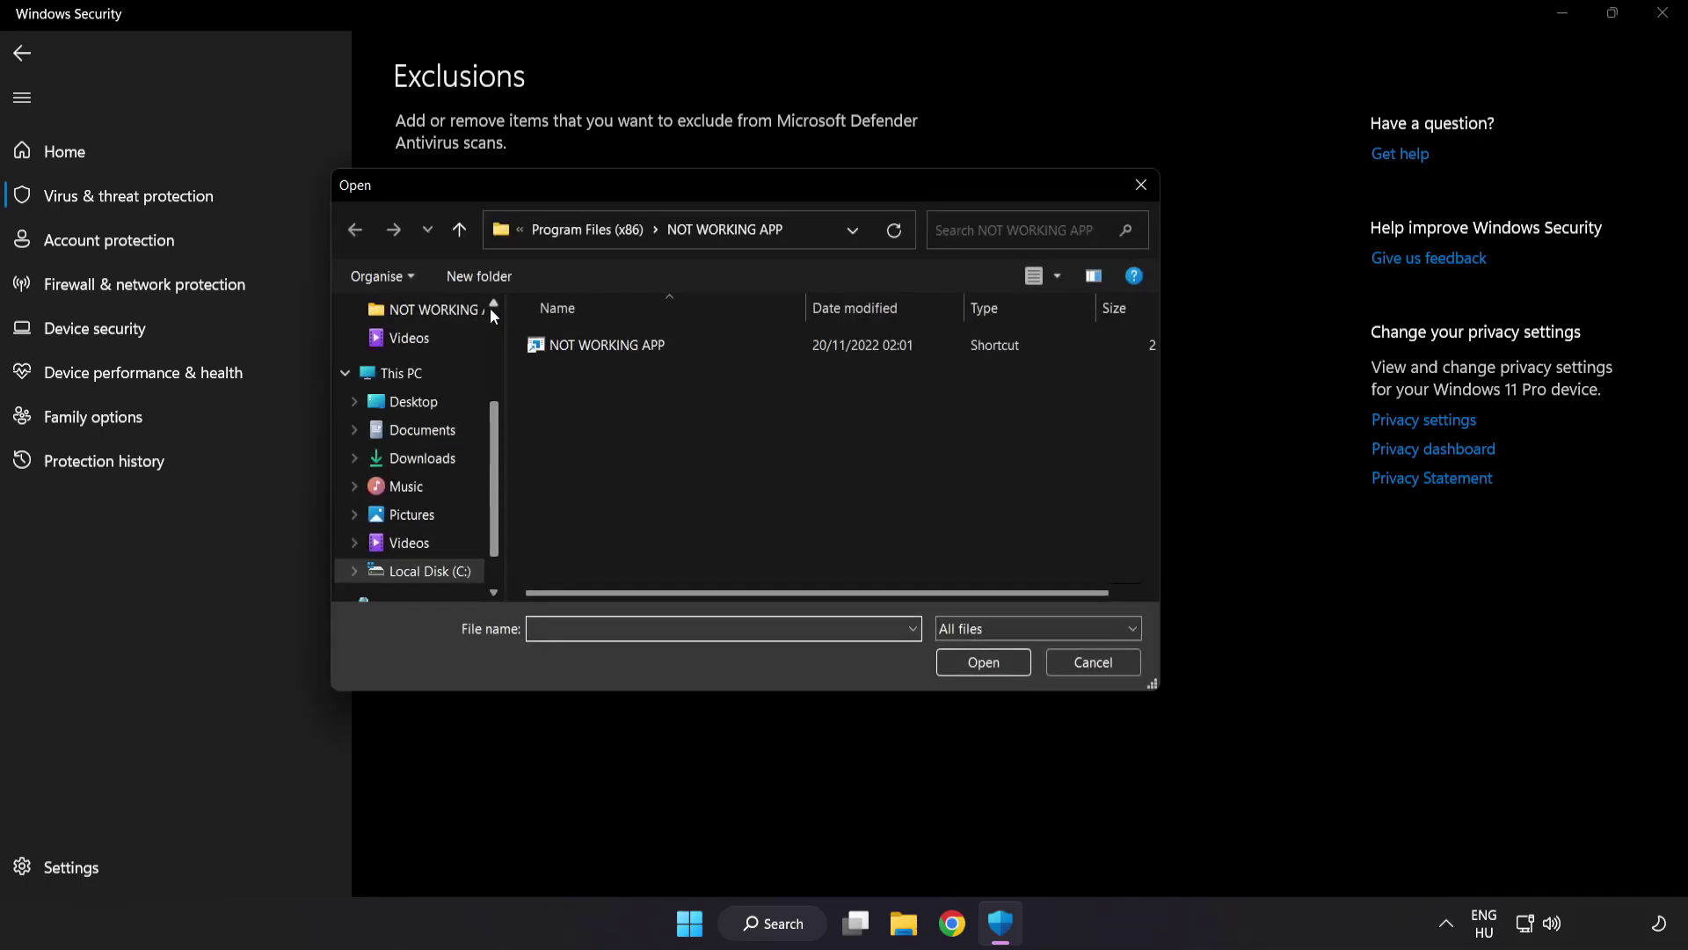
left_click(542, 233)
left_click(549, 230)
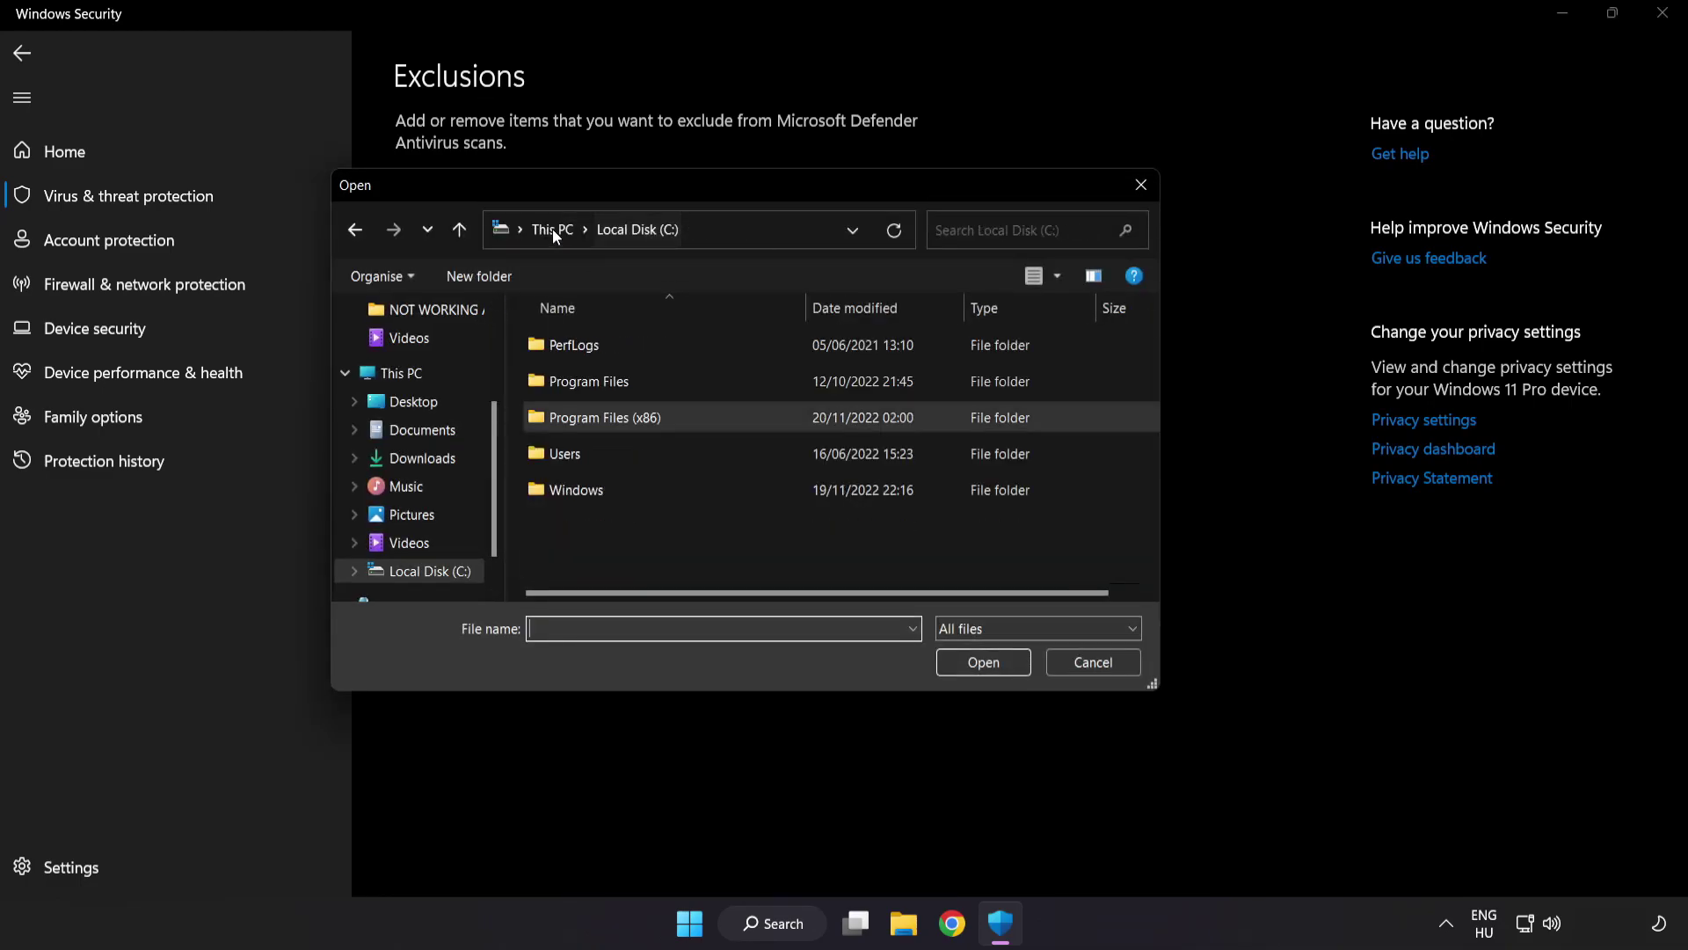
left_click(554, 230)
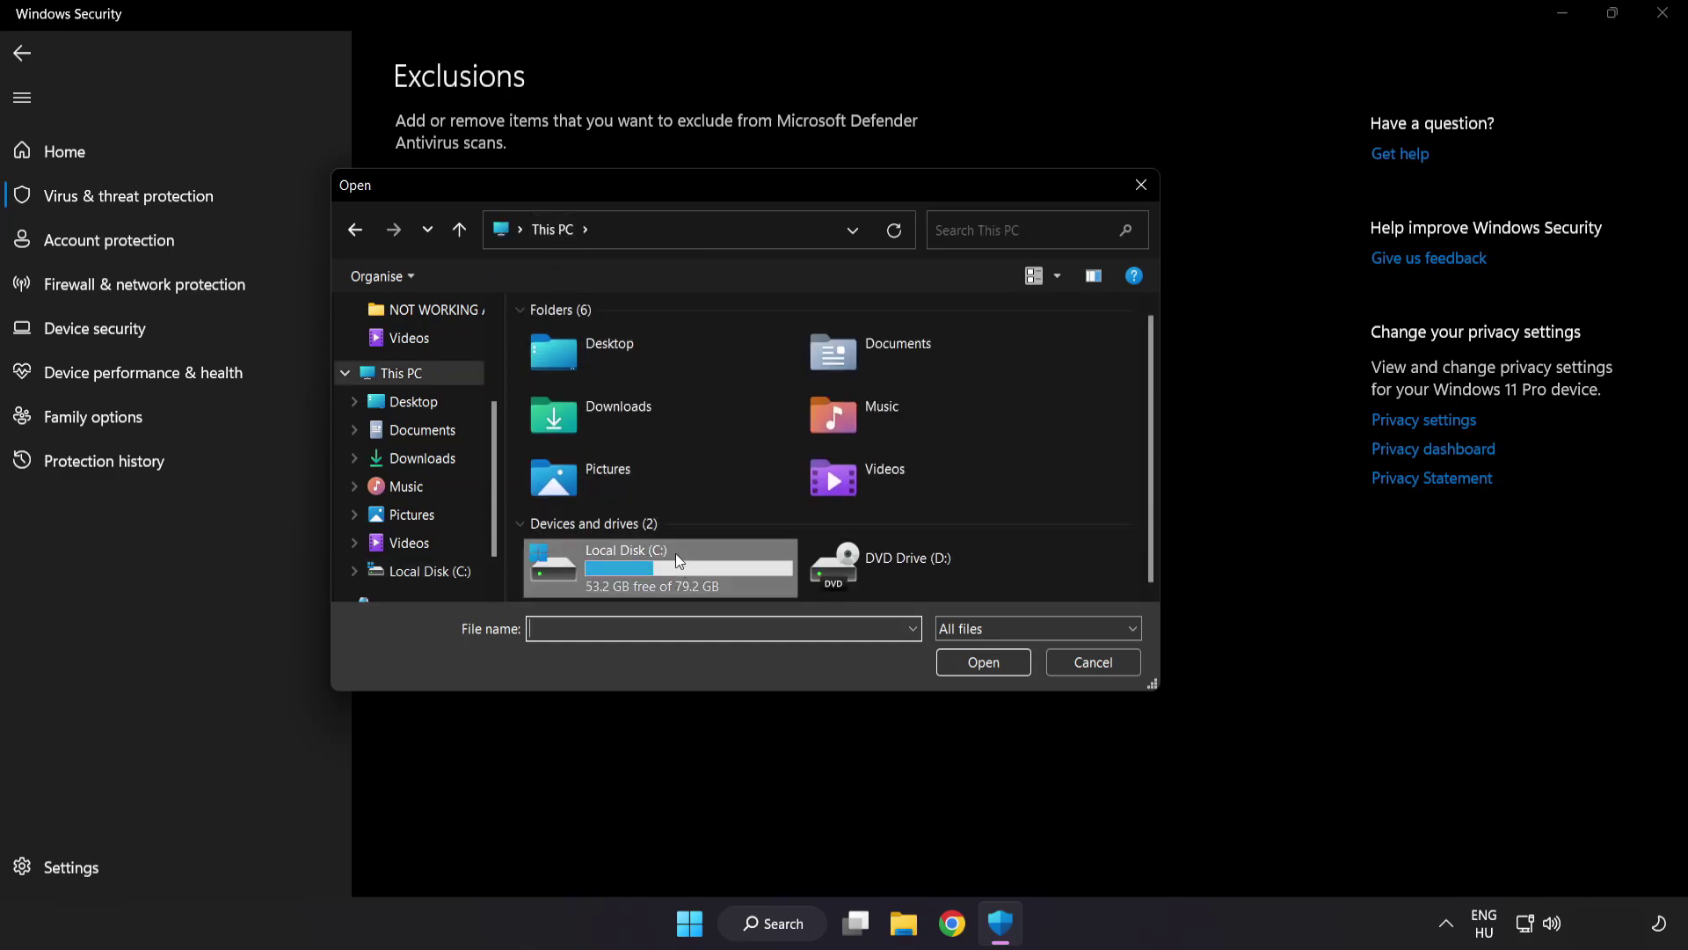
double_click(629, 575)
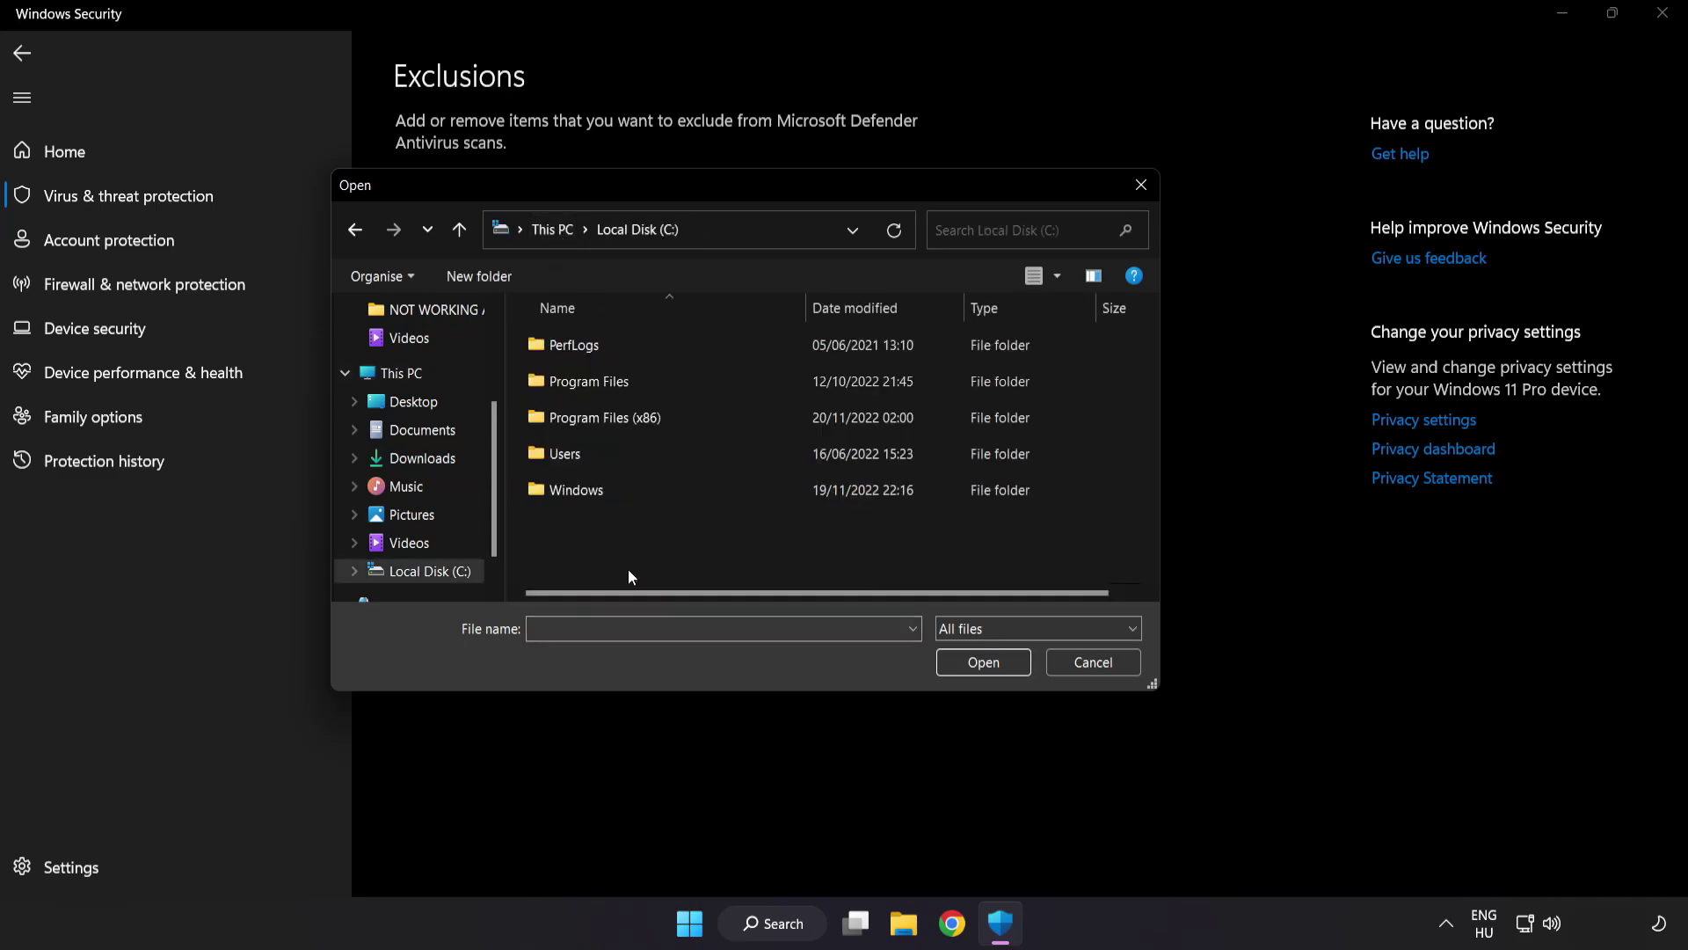
double_click(649, 413)
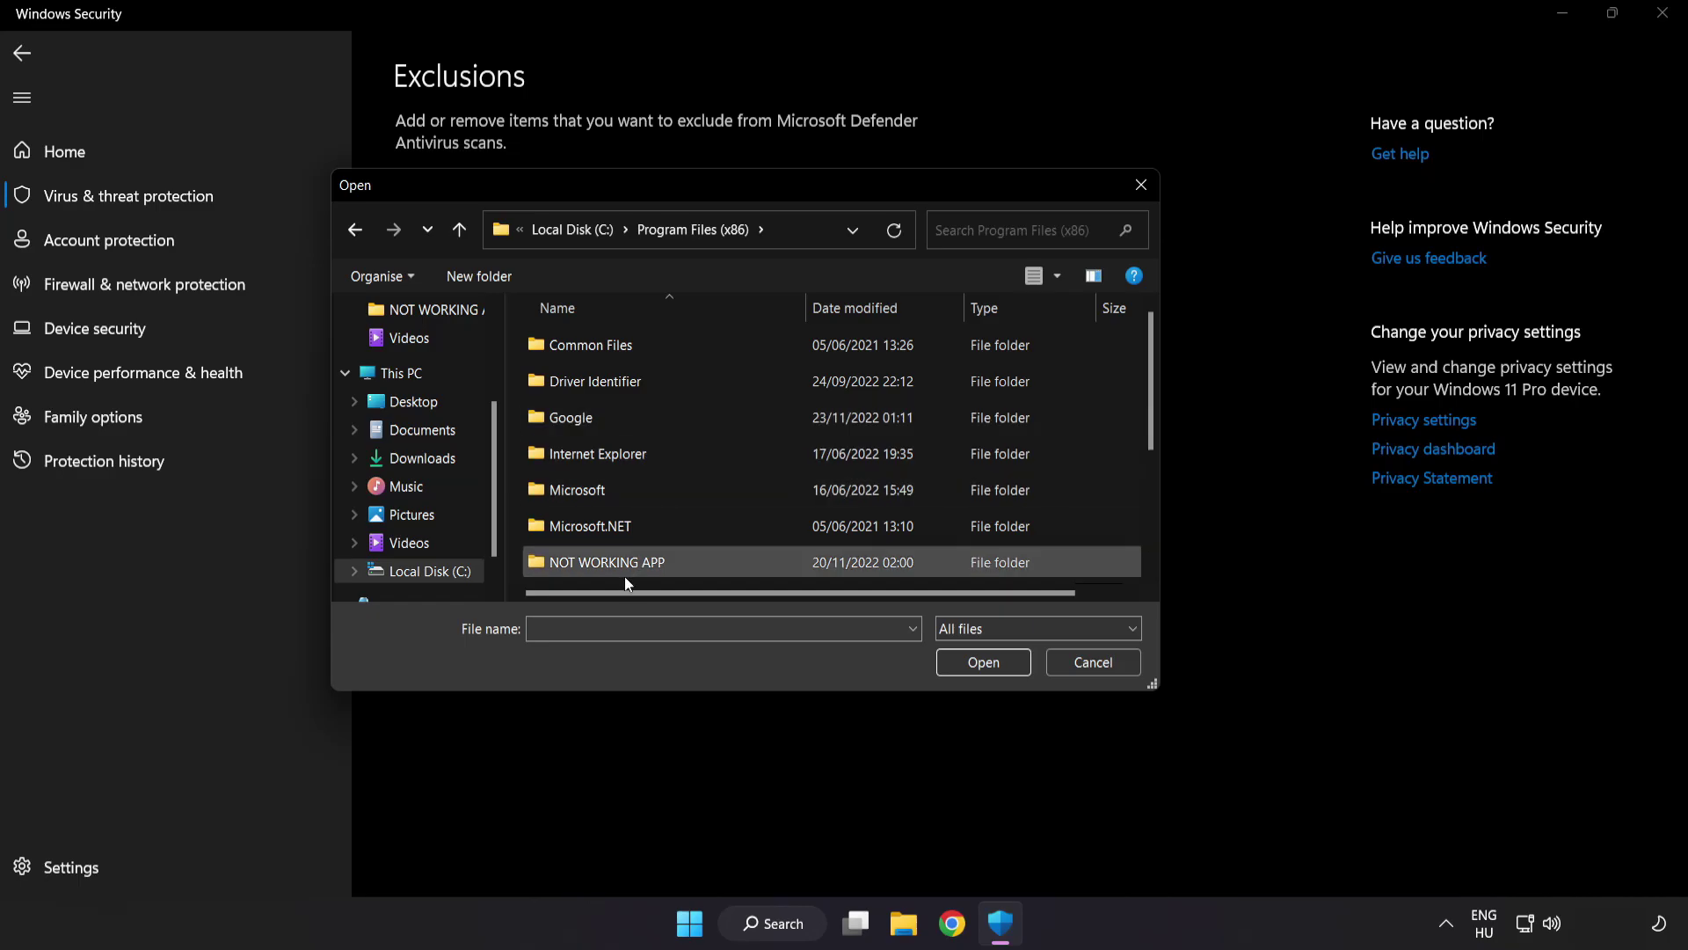
scroll(626, 554, "down", 1)
left_click(659, 458)
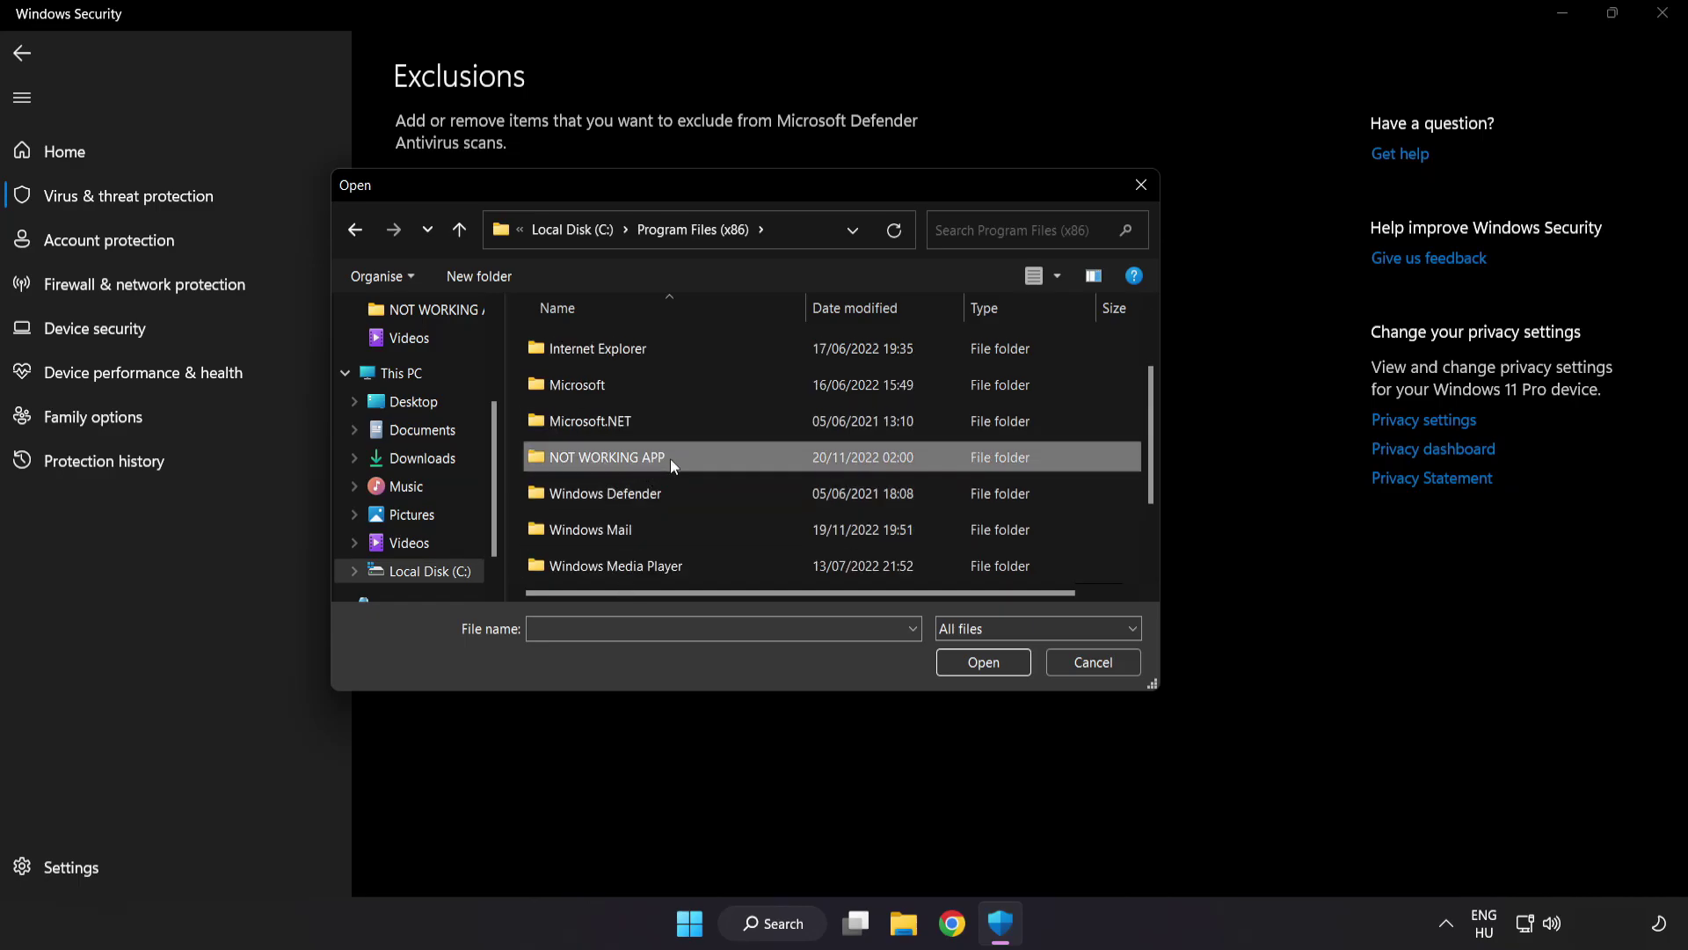
double_click(670, 457)
left_click(618, 346)
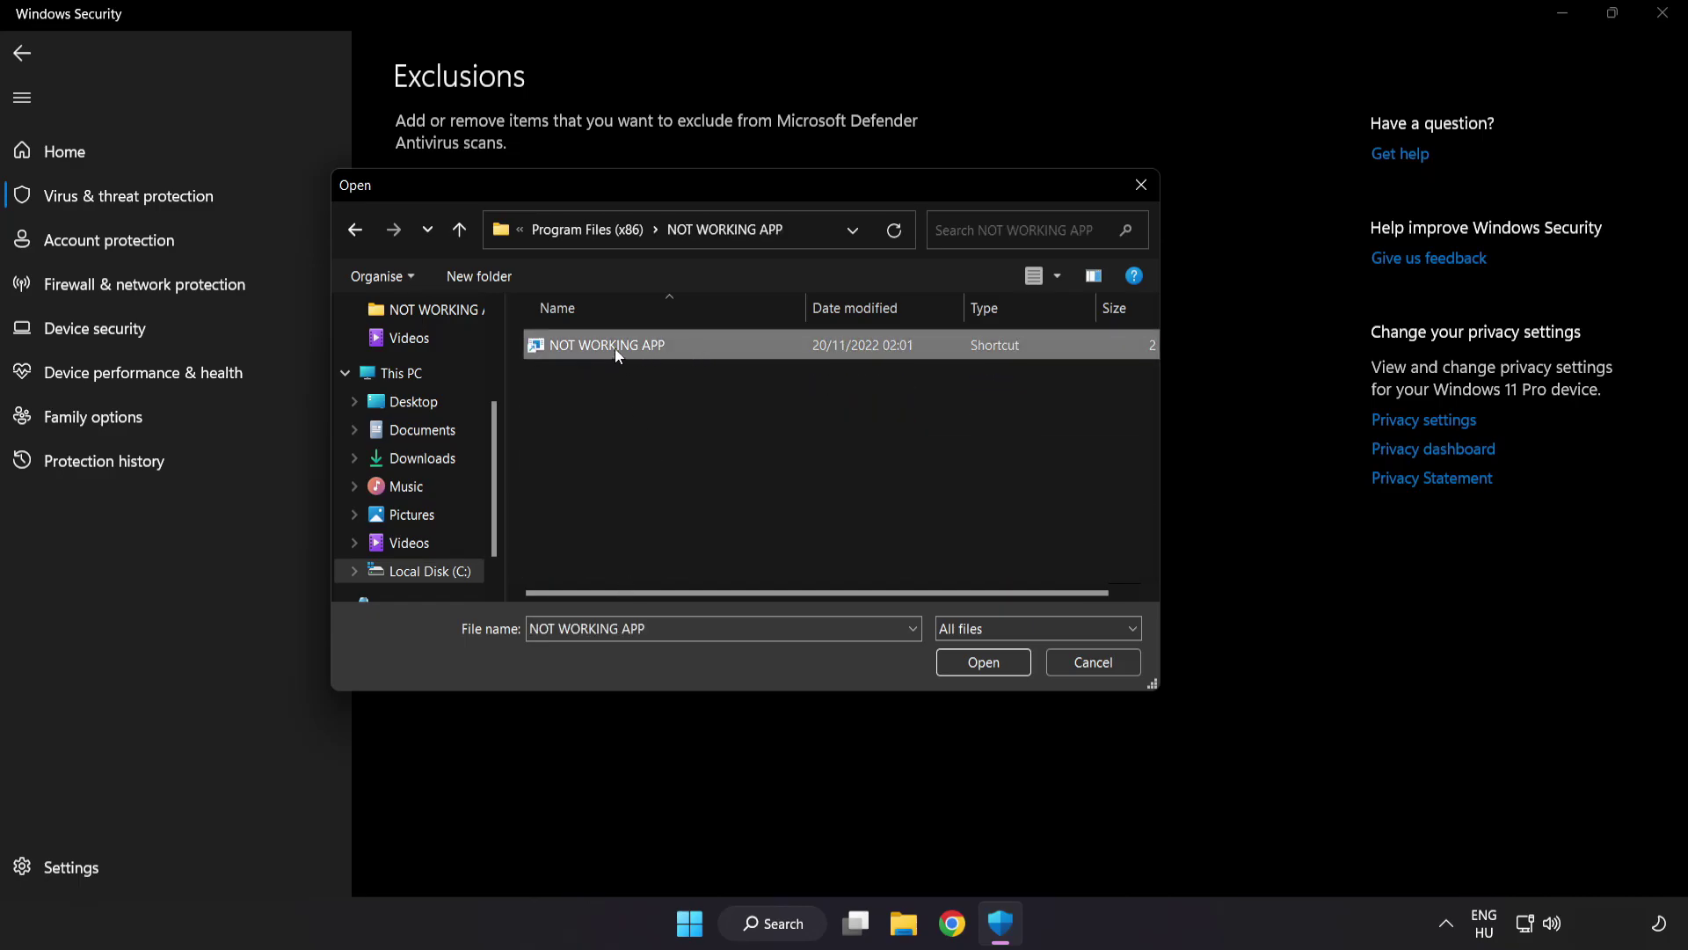
left_click(988, 672)
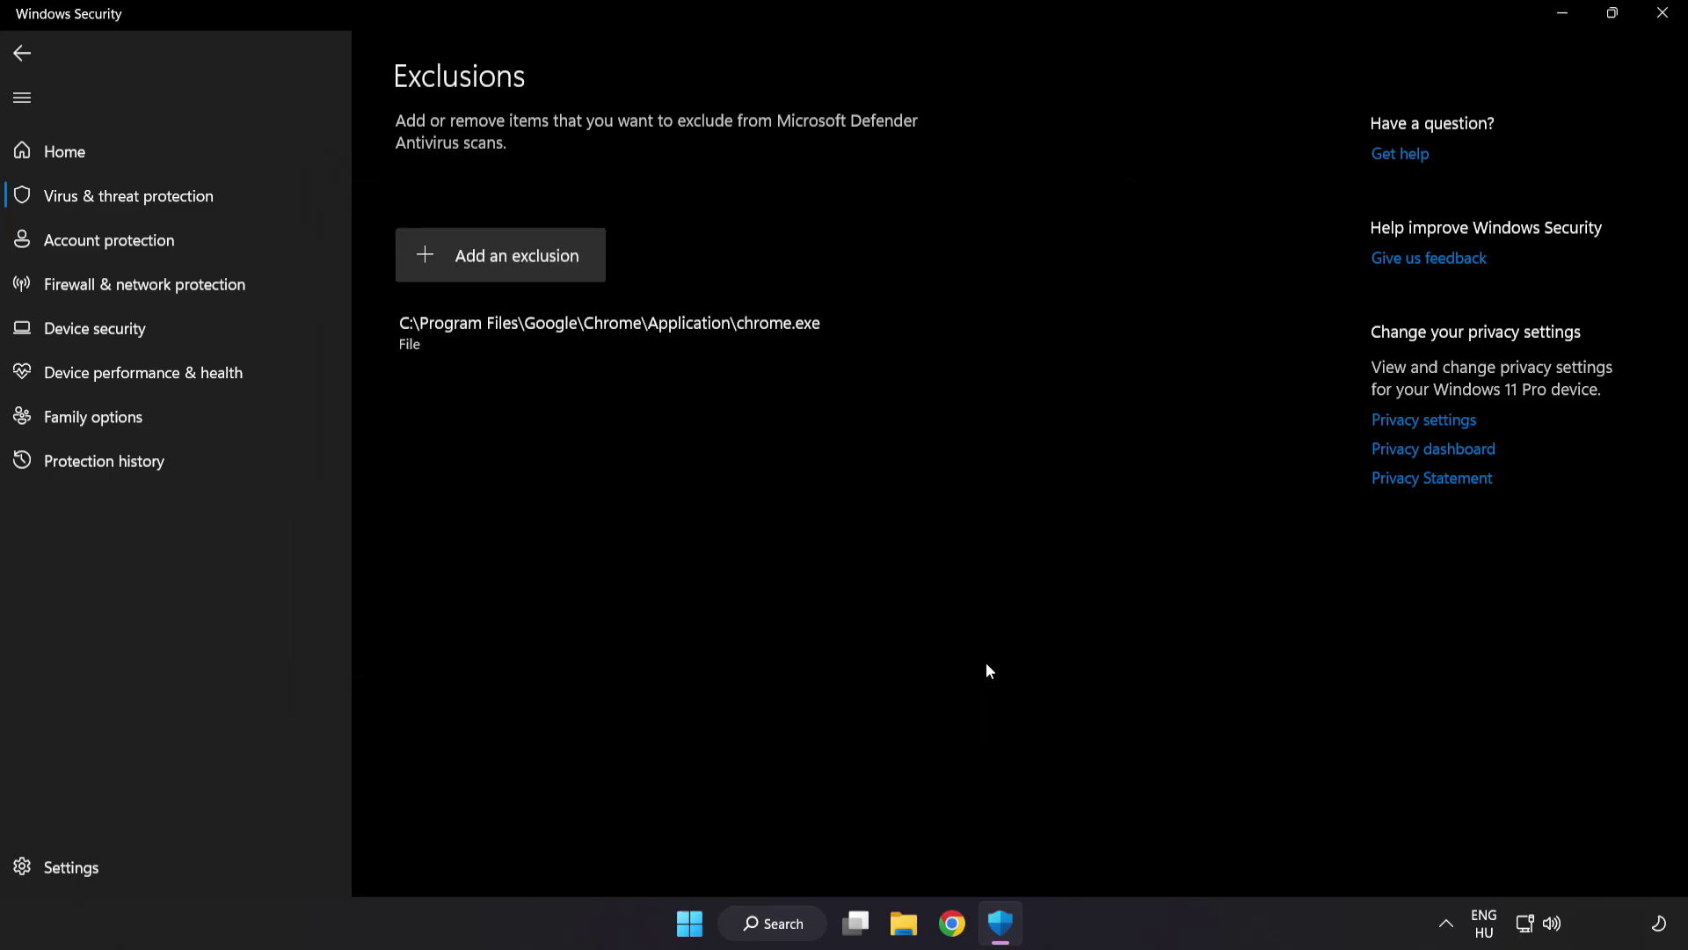
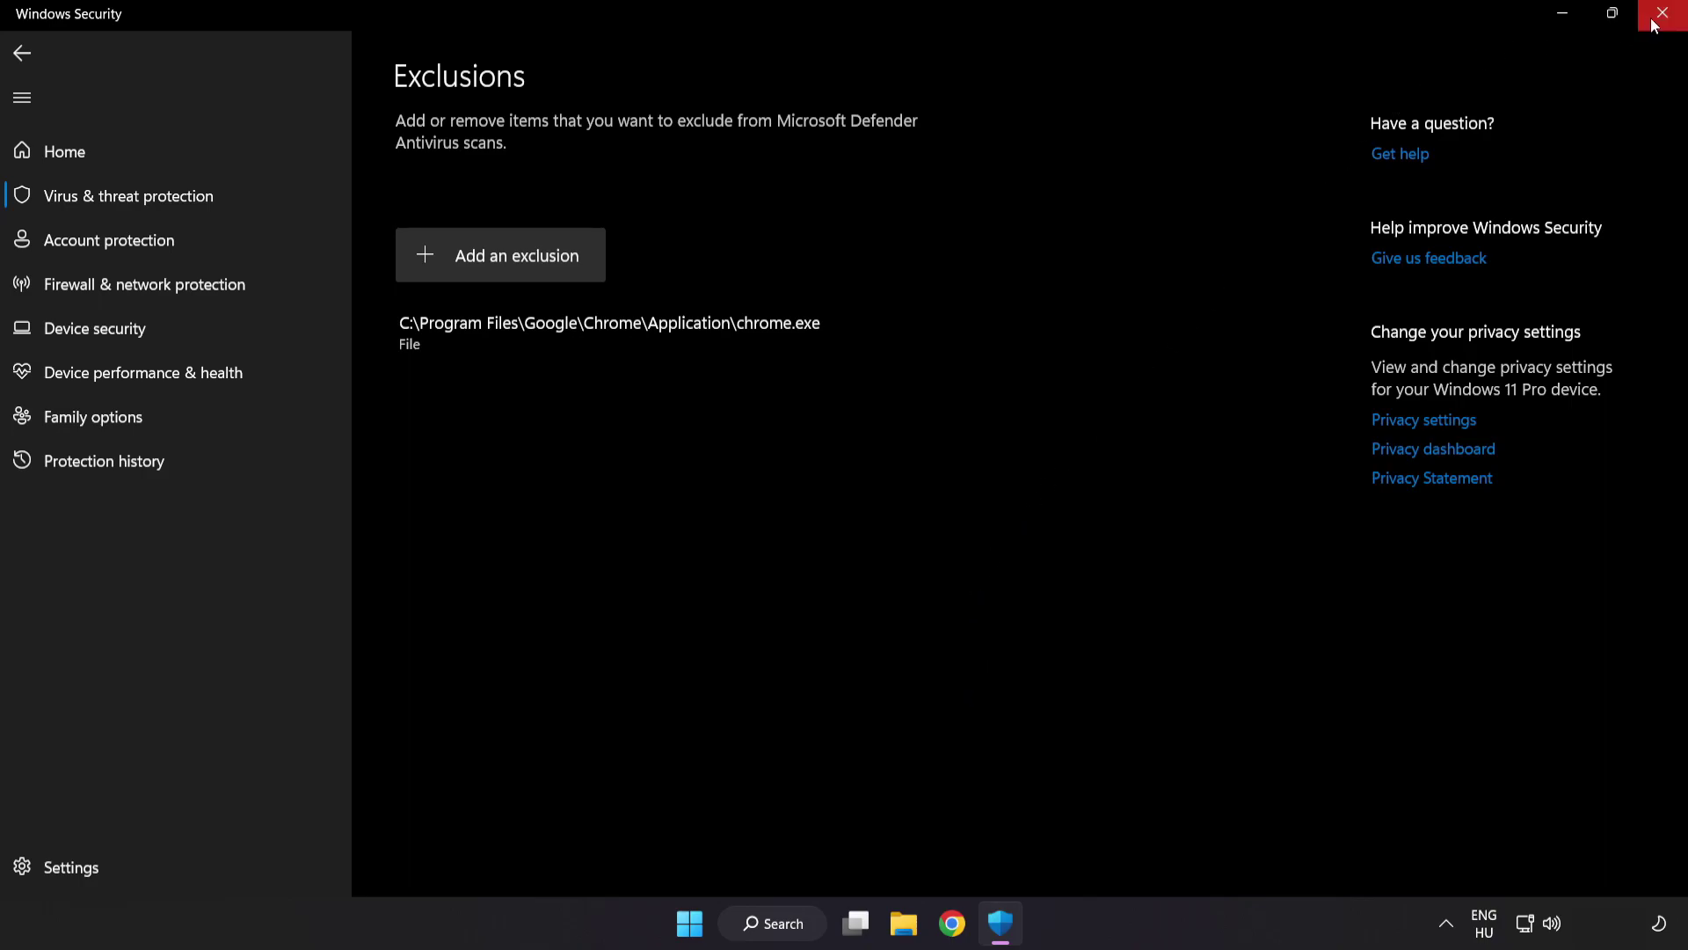
Close Windows Security and bring up the power options for restarting the computer.
left_click(1661, 14)
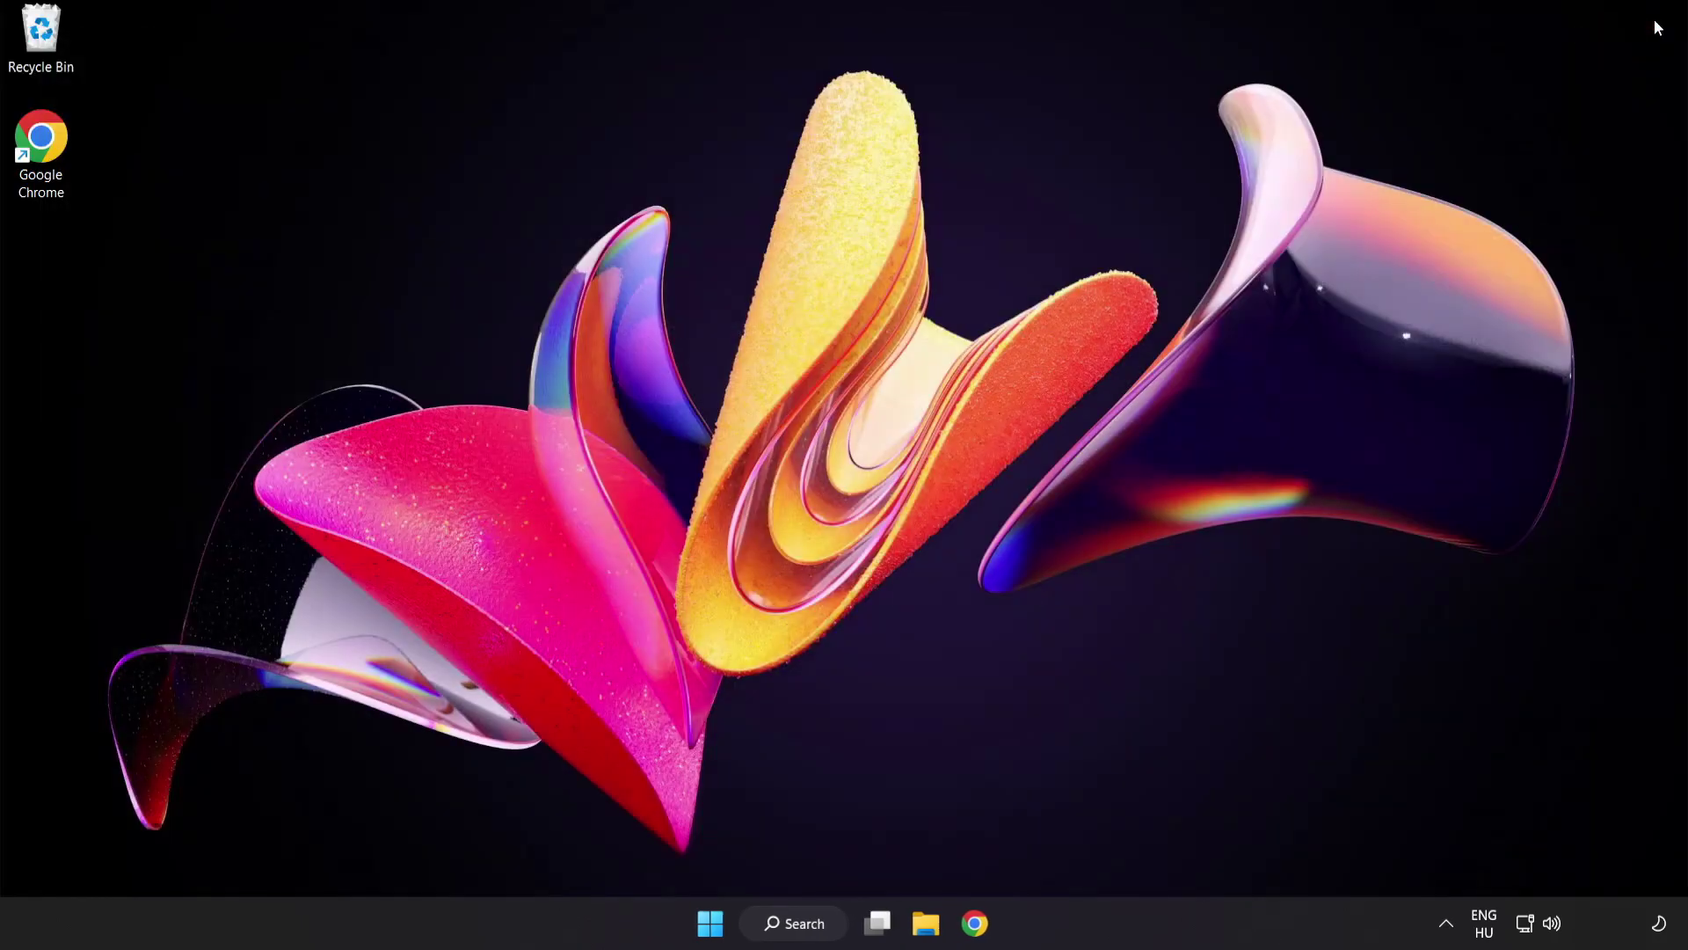
left_click(711, 925)
left_click(1119, 847)
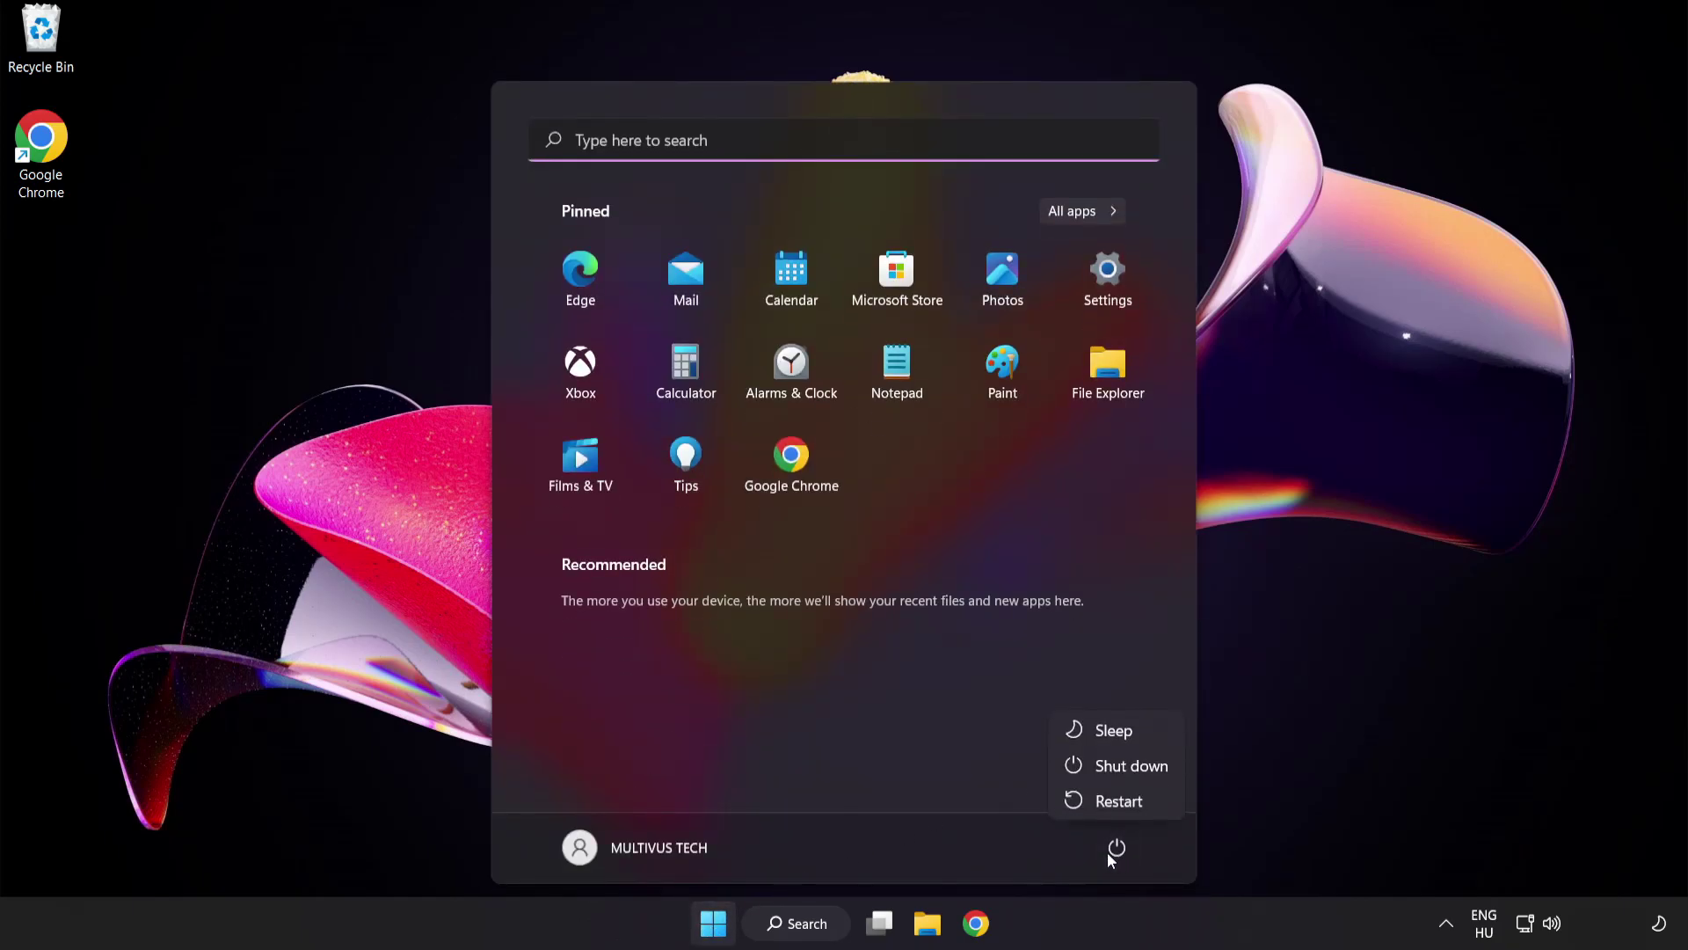